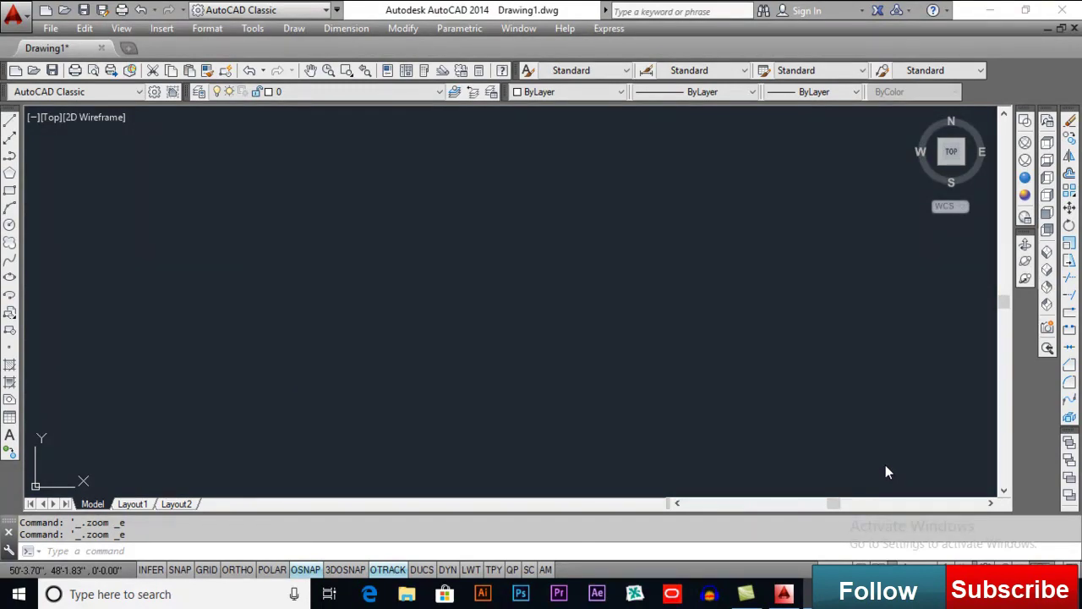
# Step: Draw a circle with a 3' radius
pyautogui.click(448, 298)
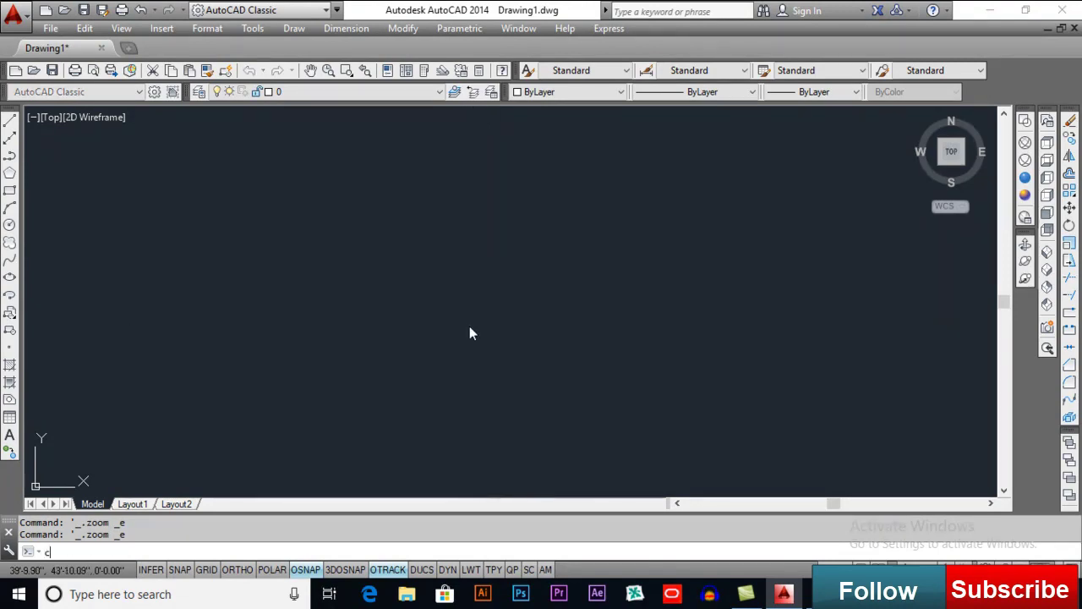
pyautogui.write('c')
pyautogui.press('Return')
pyautogui.click(467, 318)
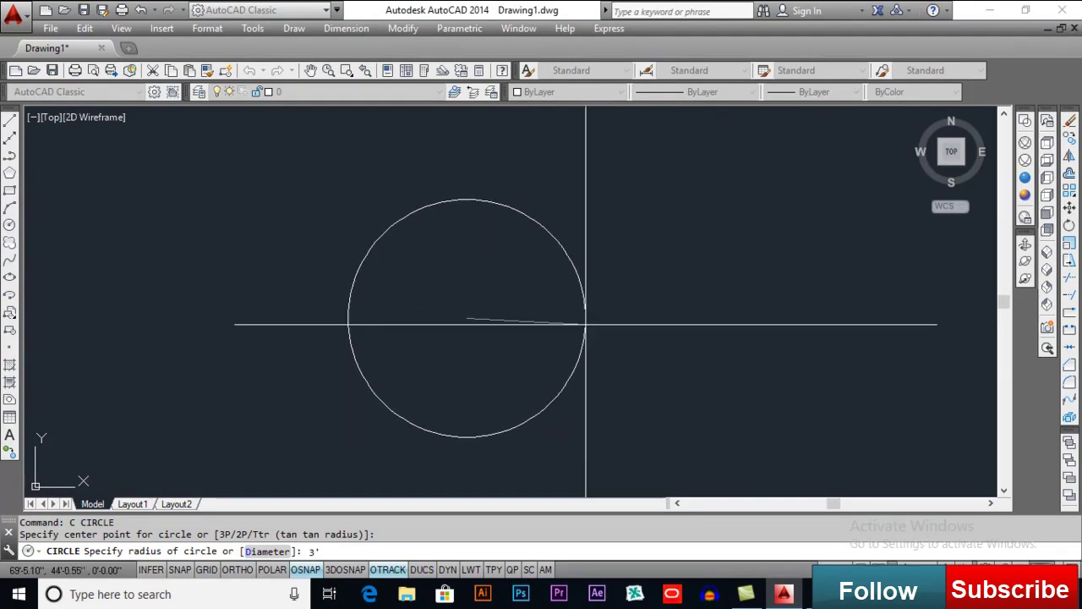
pyautogui.press('Return')
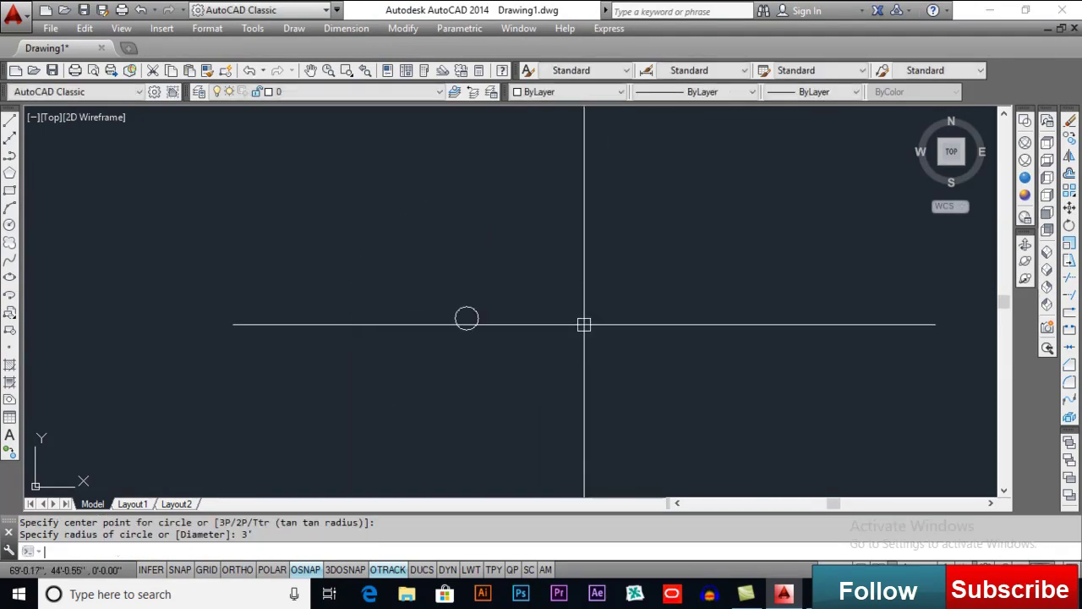
pyautogui.scroll(6, 439, 325)
pyautogui.scroll(-3, 530, 306)
pyautogui.scroll(3, 474, 317)
# Step: Offset the circle 4' outward to make a larger concentric circle
pyautogui.write('o')
pyautogui.press('Return')
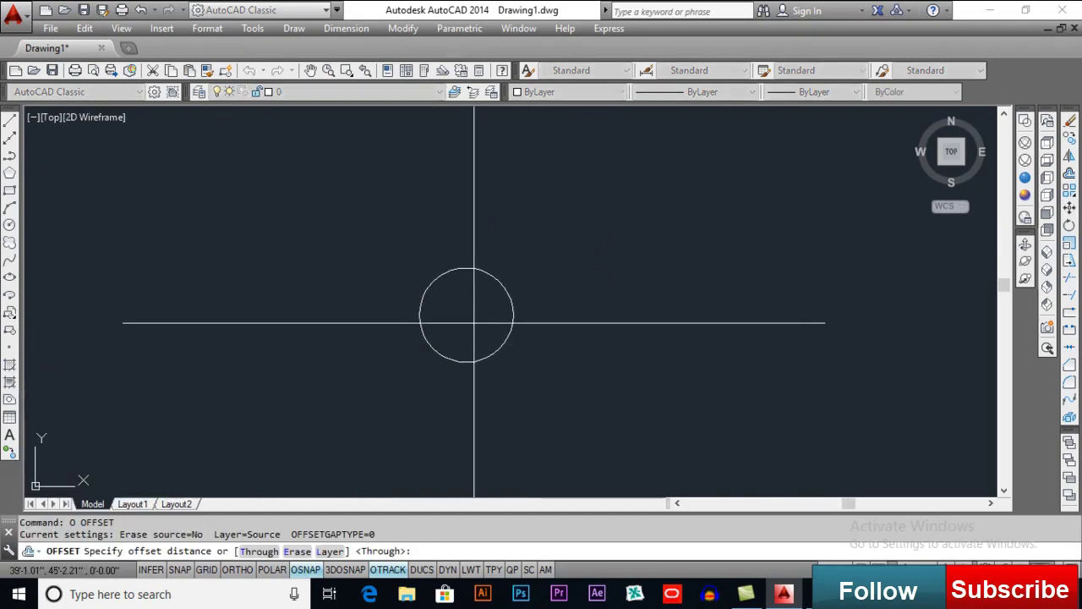
pyautogui.press('Return')
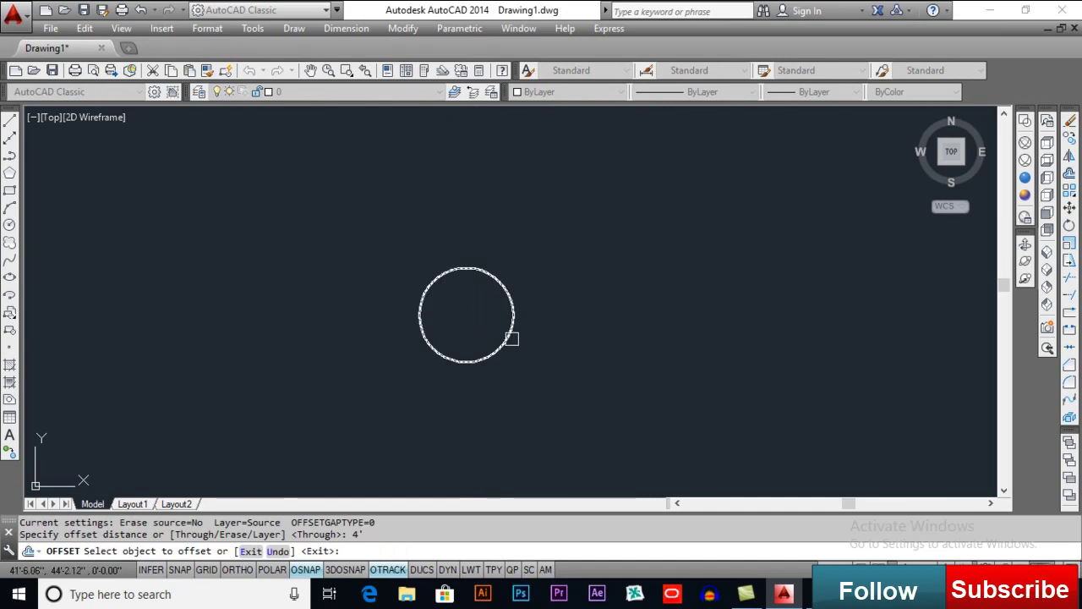
pyautogui.click(508, 336)
pyautogui.click(543, 347)
pyautogui.press('Return')
pyautogui.scroll(4, 507, 330)
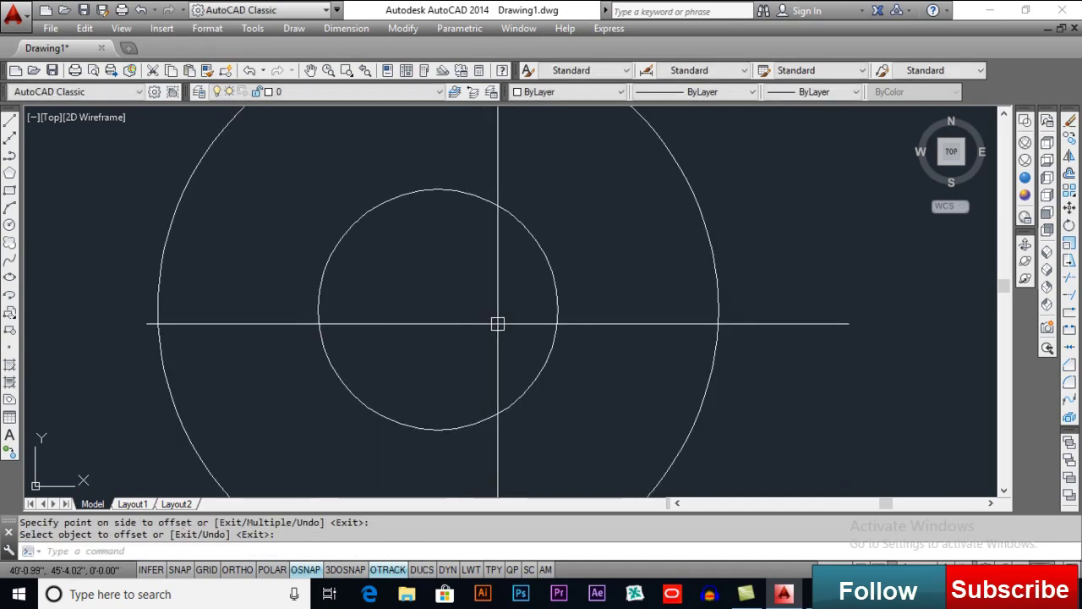
pyautogui.scroll(-3, 496, 327)
pyautogui.scroll(1, 504, 322)
pyautogui.moveTo(504, 322); pyautogui.dragTo(503, 311, button='middle')
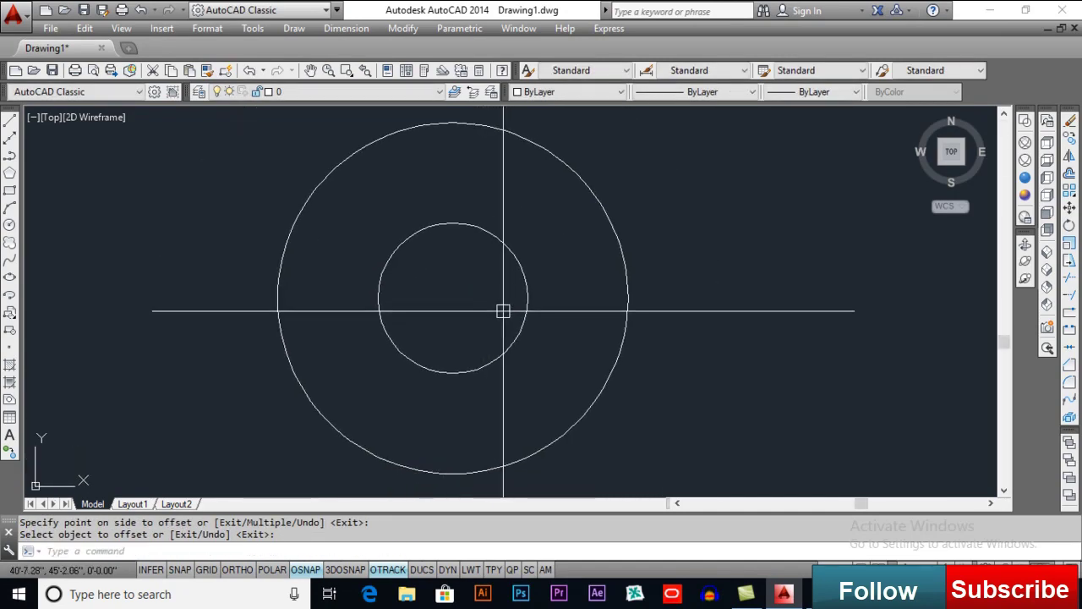
# Step: Draw a line from the small circle's right quadrant to the large circle's right quadrant
pyautogui.write('l')
pyautogui.press('Return')
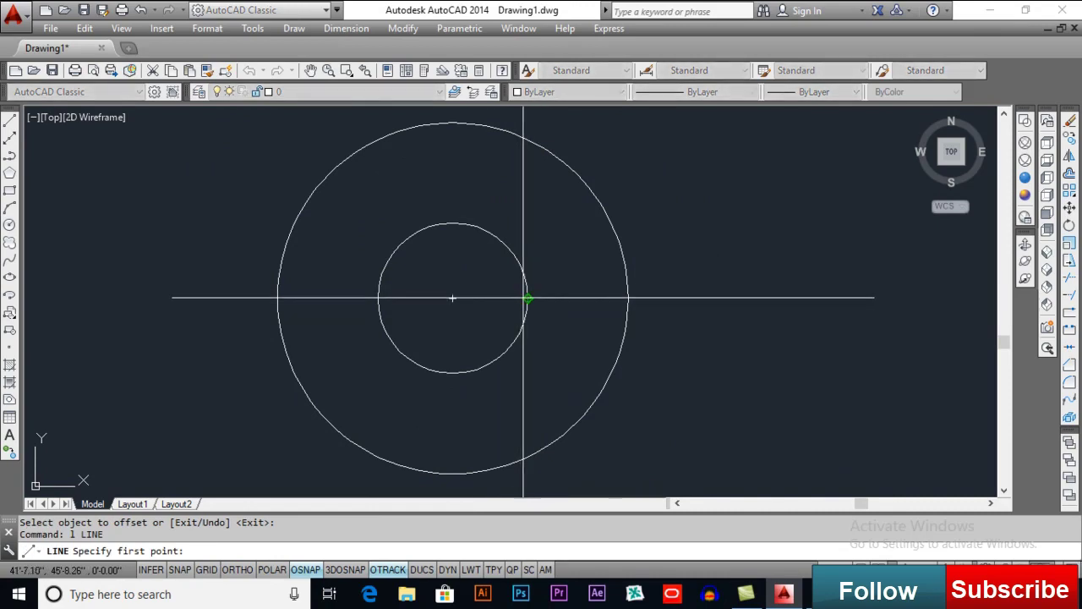
pyautogui.click(528, 298)
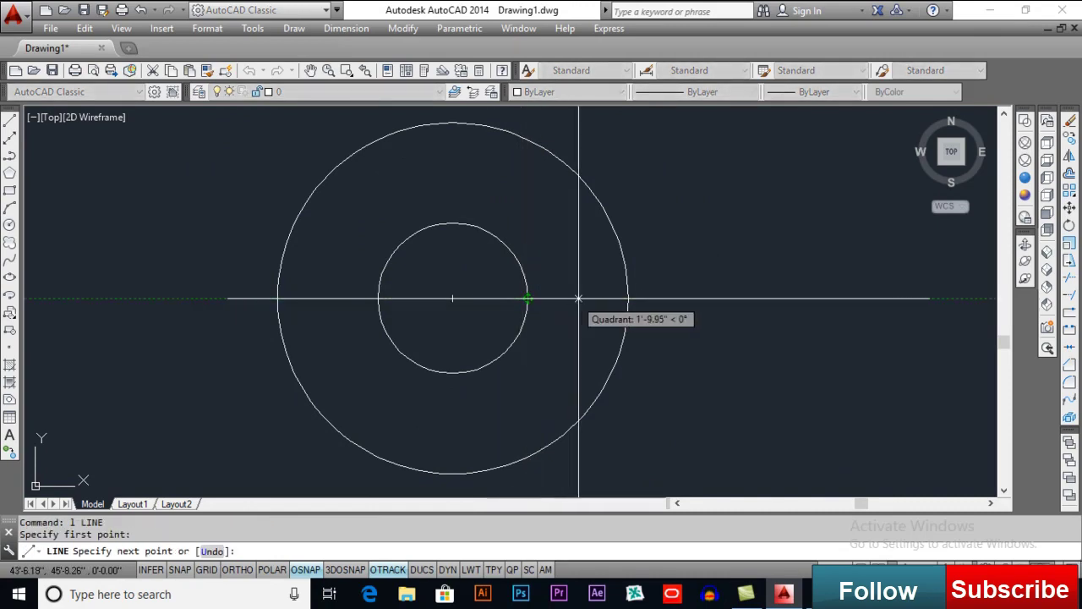
pyautogui.click(626, 298)
pyautogui.scroll(-4, 623, 297)
pyautogui.scroll(2, 592, 310)
pyautogui.scroll(3, 517, 311)
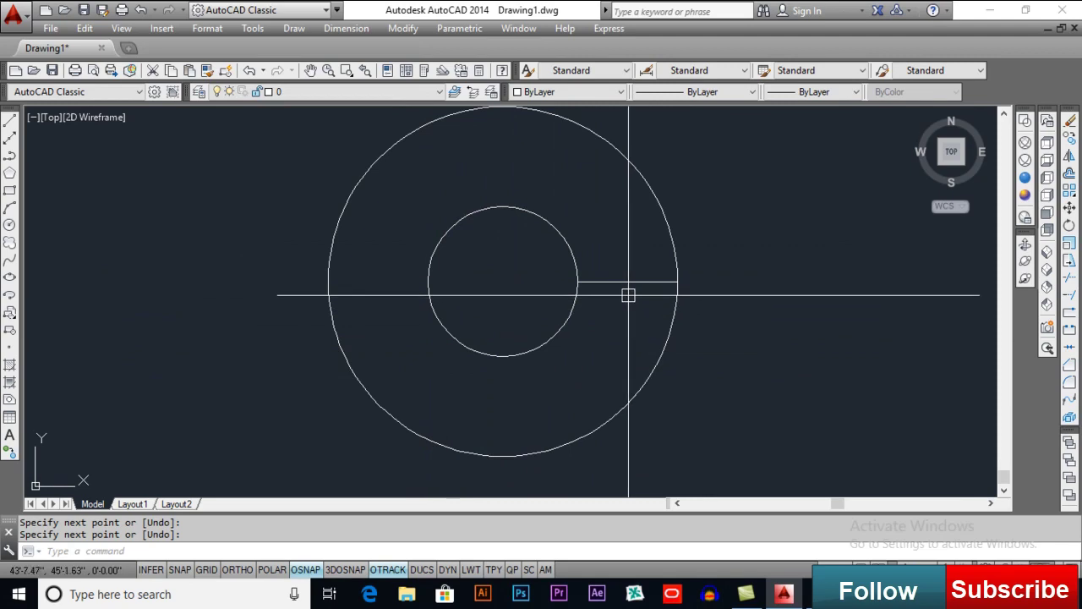
pyautogui.scroll(-4, 532, 316)
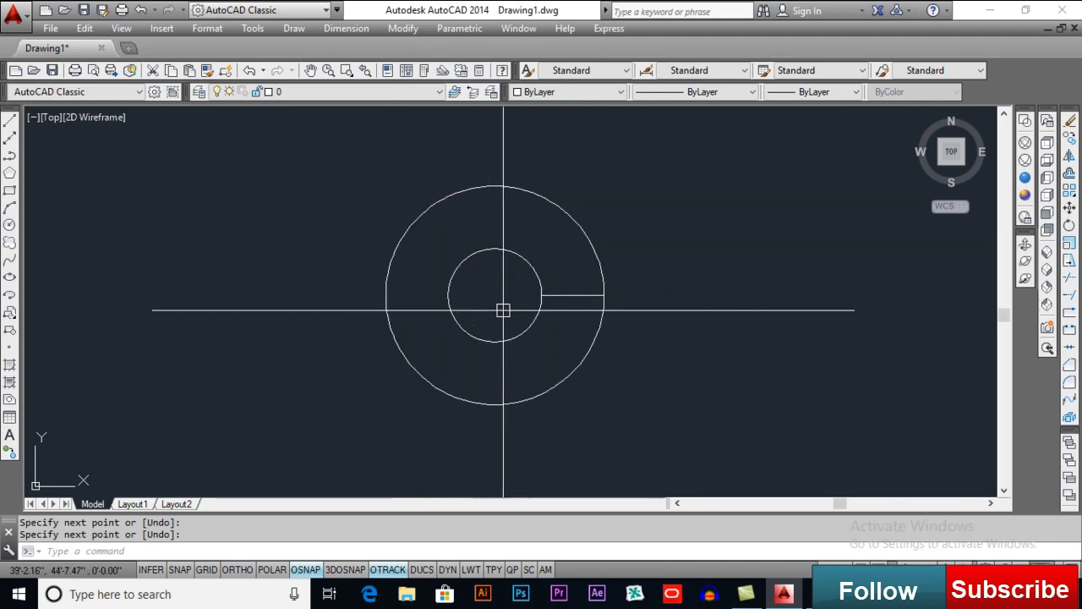
pyautogui.scroll(2, 459, 301)
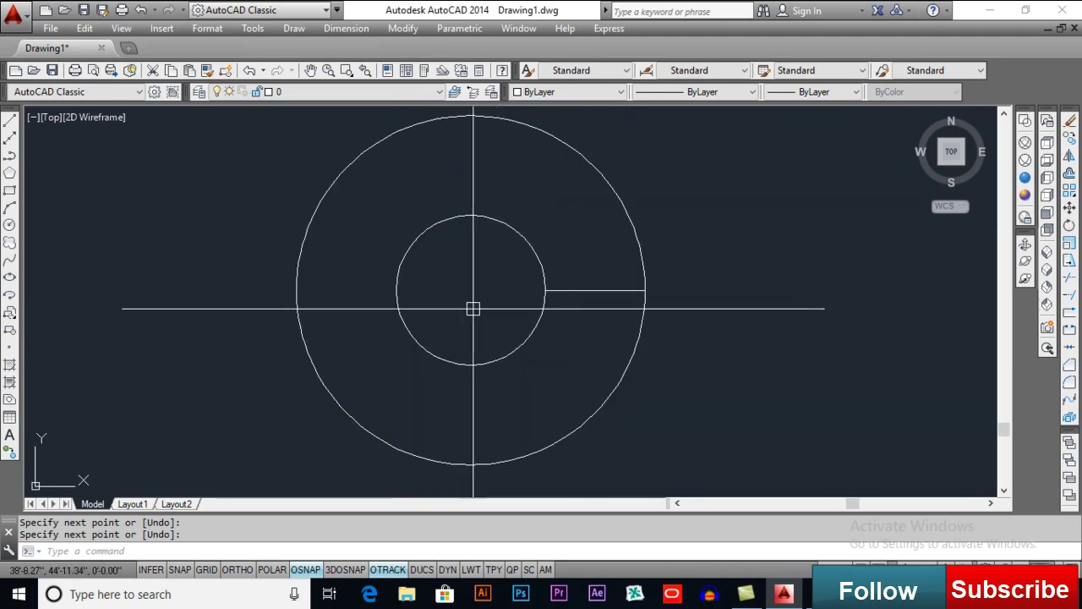
# Step: Polar-array the radial line about the circles' centre into 20 items filling 270°
pyautogui.write('a')
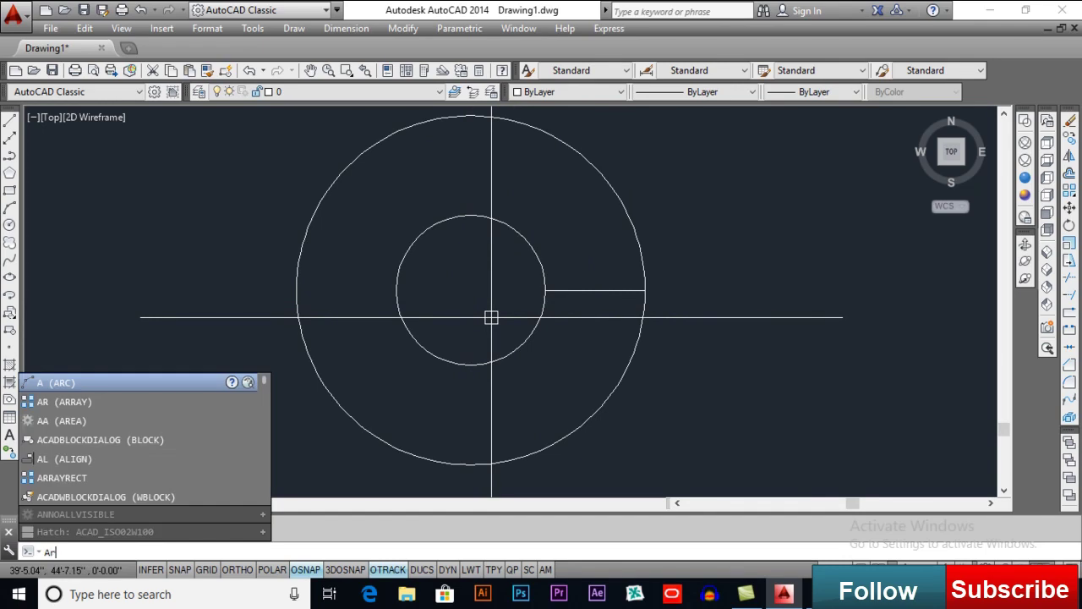
pyautogui.write('r')
pyautogui.press('Return')
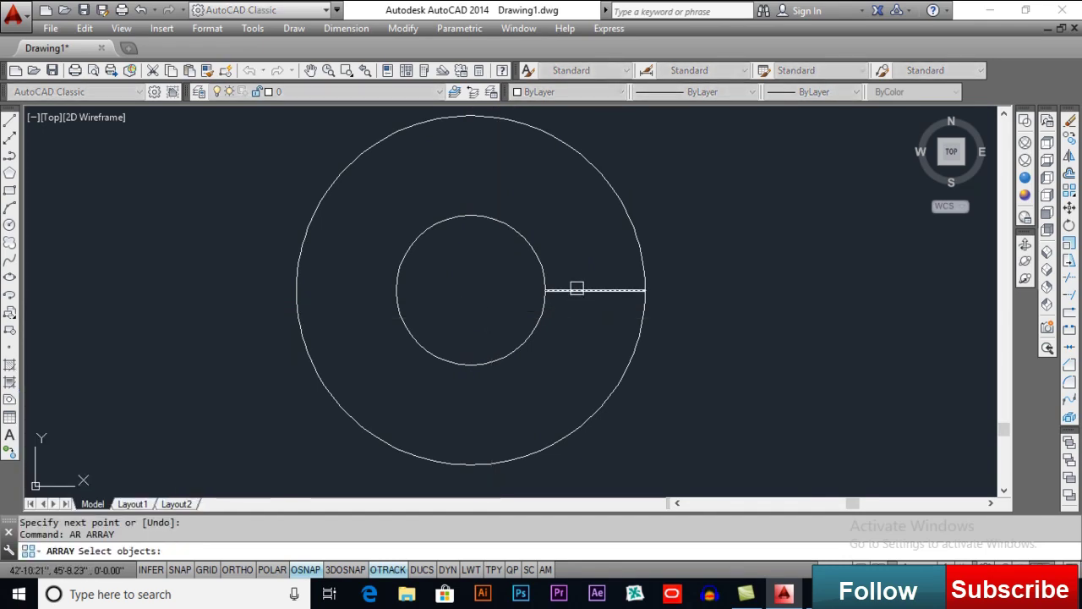
pyautogui.click(577, 288)
pyautogui.press('Return')
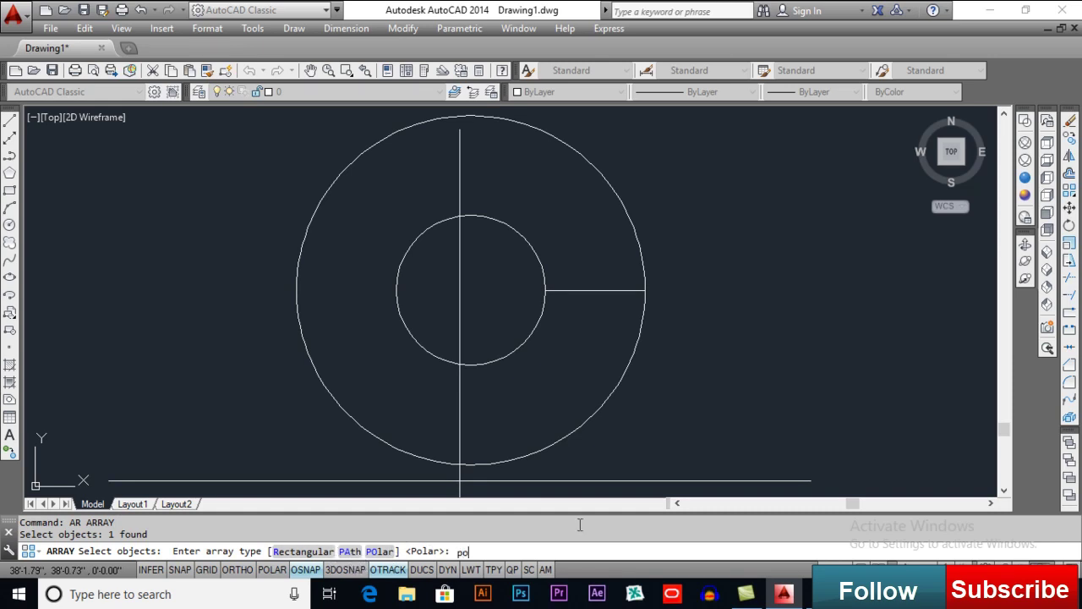
pyautogui.press('Return')
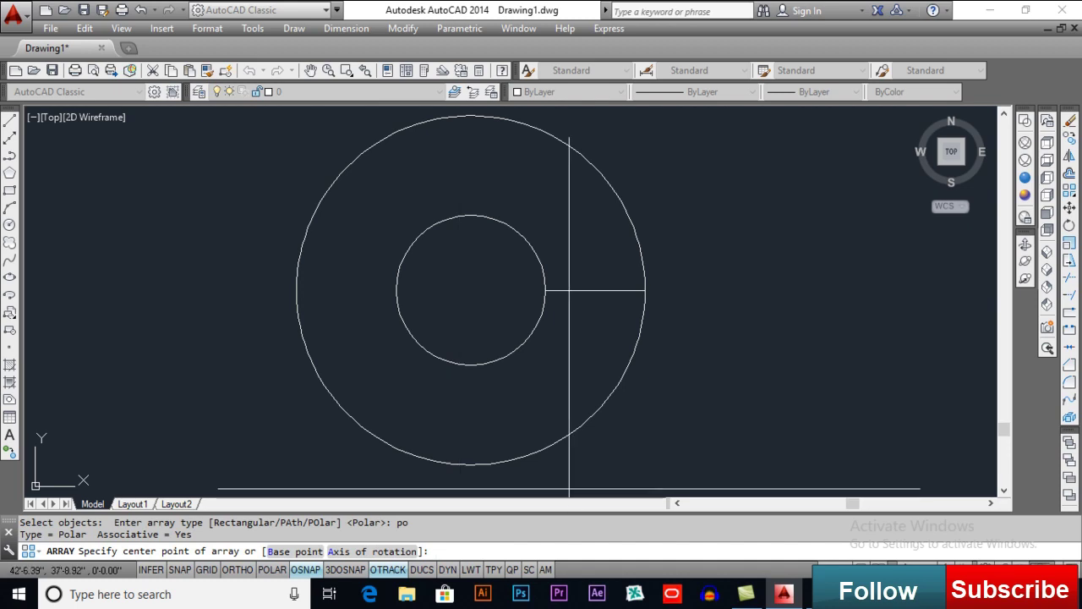
pyautogui.click(471, 290)
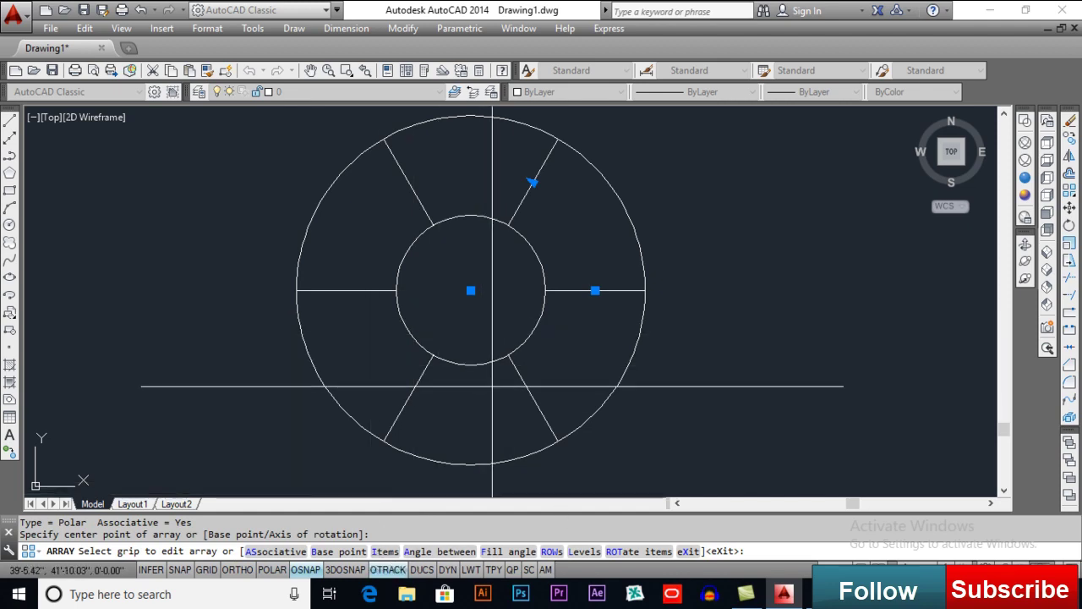
pyautogui.write('i')
pyautogui.press('Return')
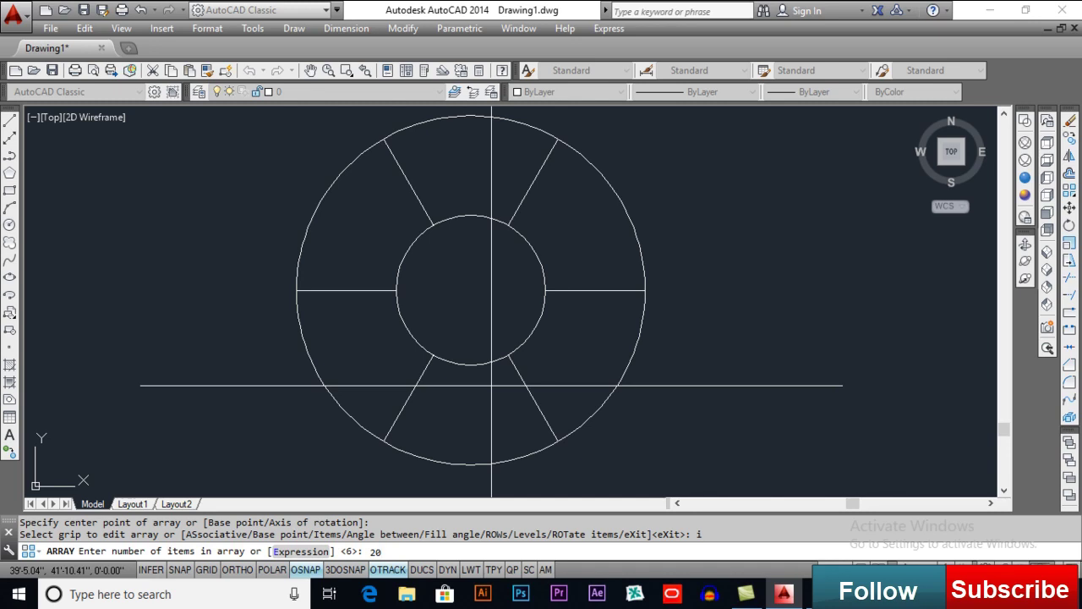
pyautogui.press('Return')
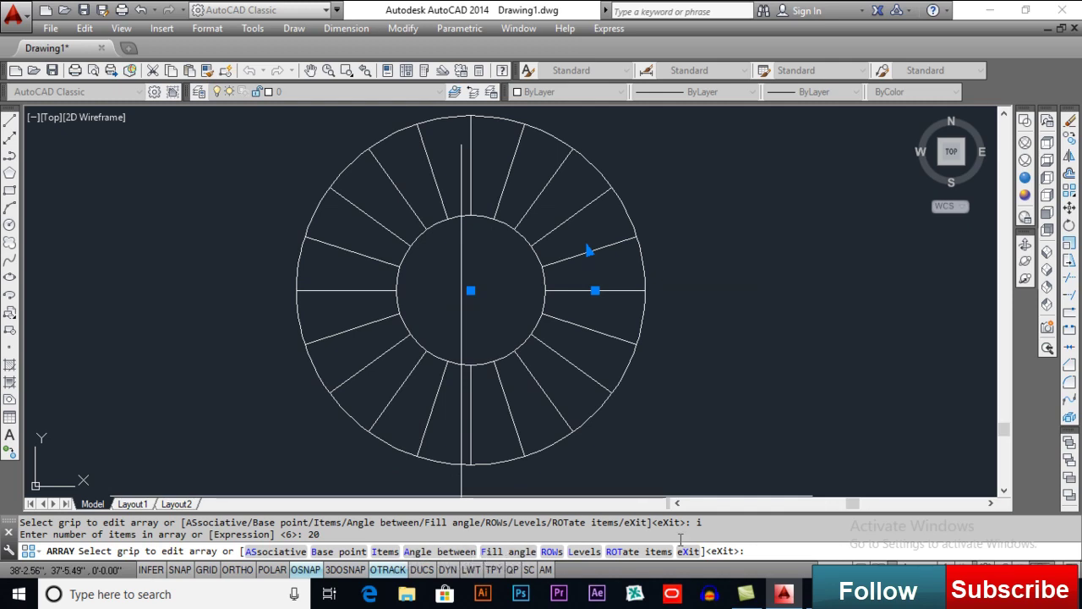
pyautogui.press('Return')
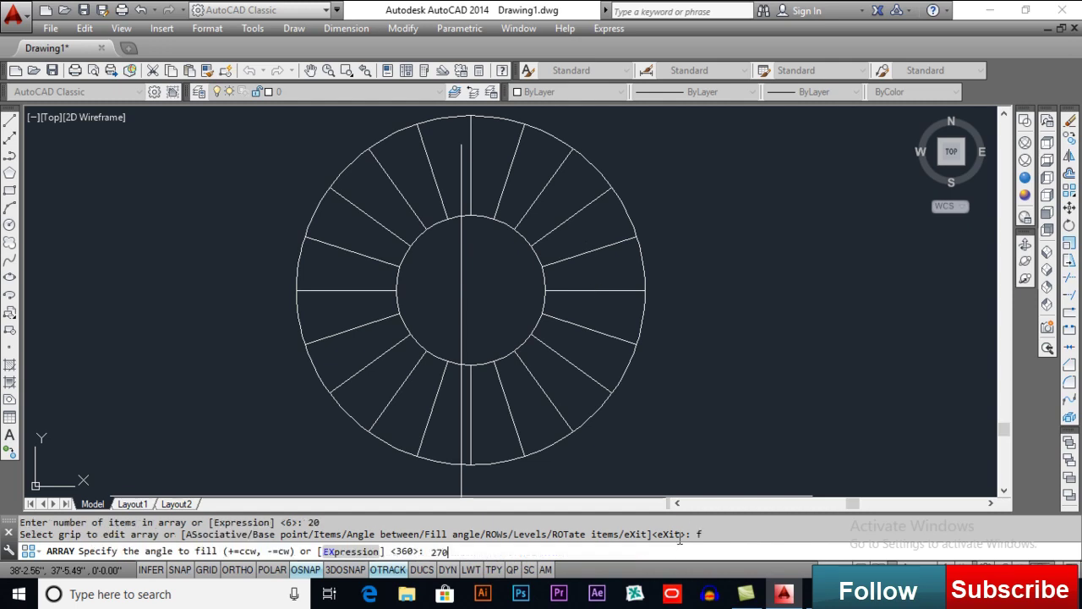
pyautogui.press('Return')
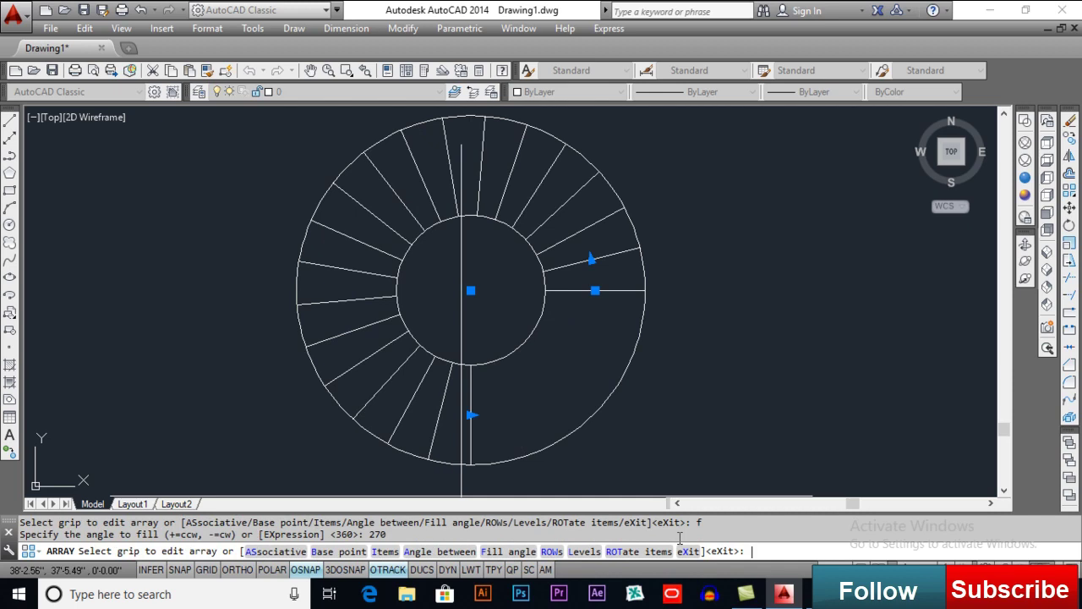
pyautogui.press('Return')
# Step: Trim the lower-right arcs of the outer and inner circles, leaving a C-shaped ring
pyautogui.scroll(-3, 771, 414)
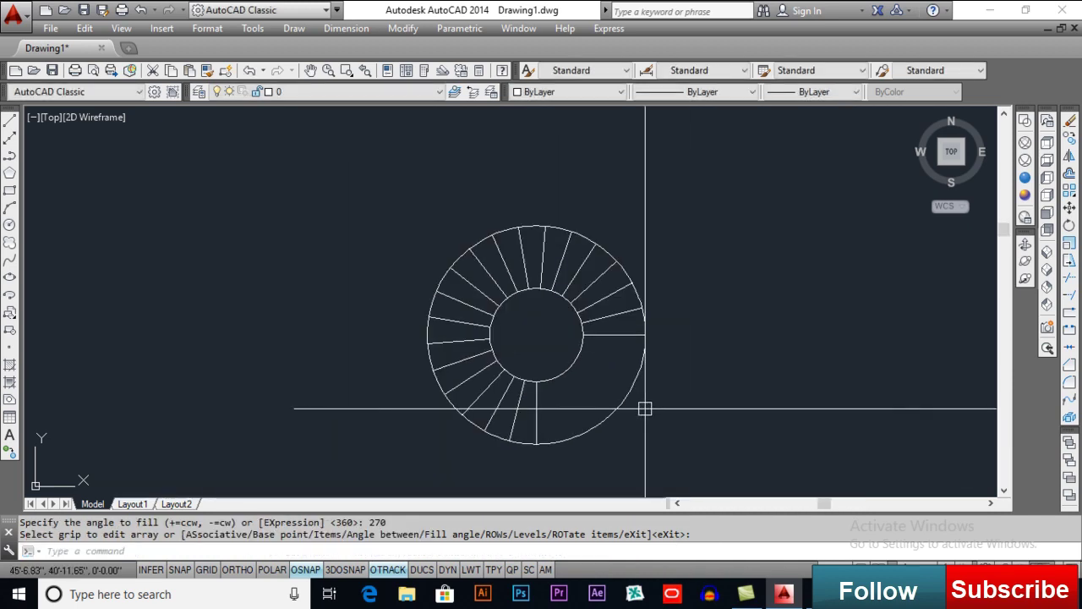
pyautogui.write('tr')
pyautogui.press('Return')
pyautogui.press('Return')
pyautogui.click(609, 414)
pyautogui.click(555, 372)
pyautogui.press('Return')
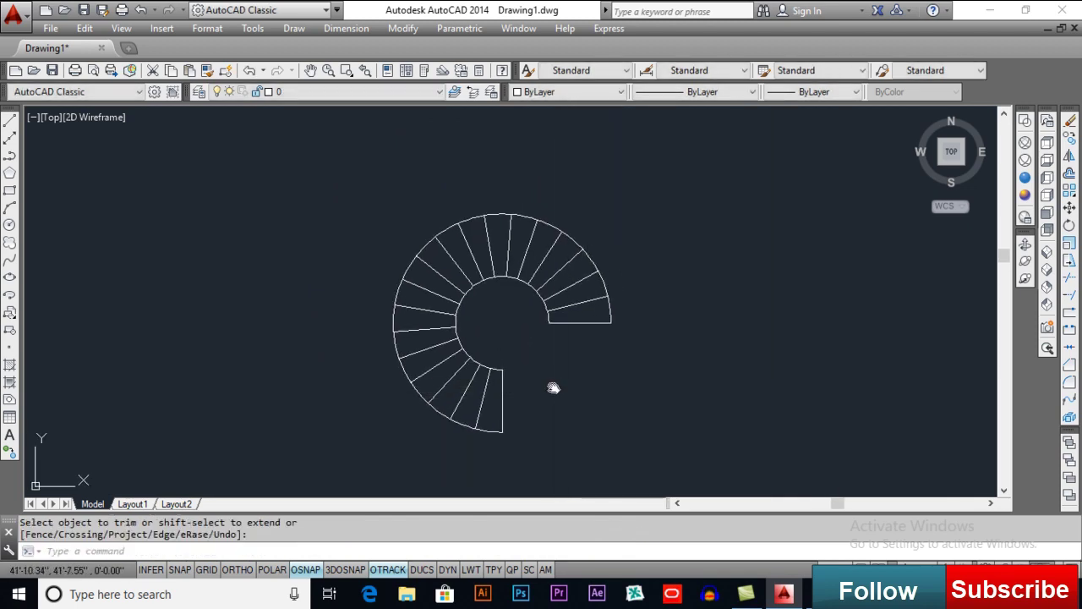
pyautogui.moveTo(553, 387)
pyautogui.mouseDown(button='middle')
pyautogui.moveTo(573, 386)
pyautogui.moveTo(380, 341)
pyautogui.mouseUp(button='middle')
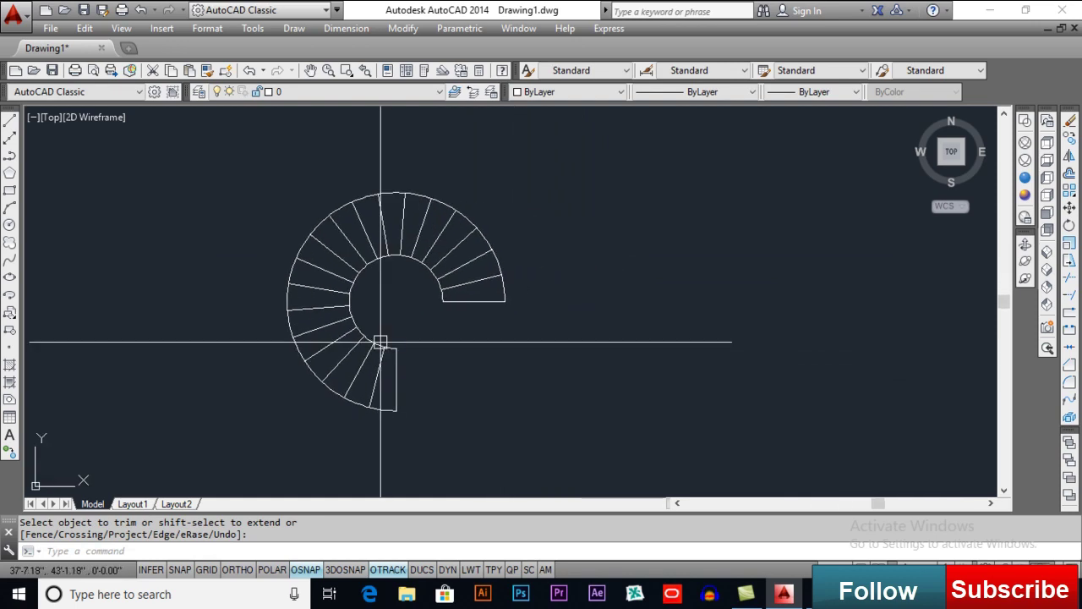
pyautogui.scroll(-3, 474, 334)
pyautogui.scroll(1, 499, 317)
pyautogui.moveTo(542, 330); pyautogui.dragTo(426, 326, button='middle')
# Step: Draw a second 3' radius circle beside the first and offset it 4' outward
pyautogui.press('Return')
pyautogui.write('c')
pyautogui.press('Return')
pyautogui.click(578, 319)
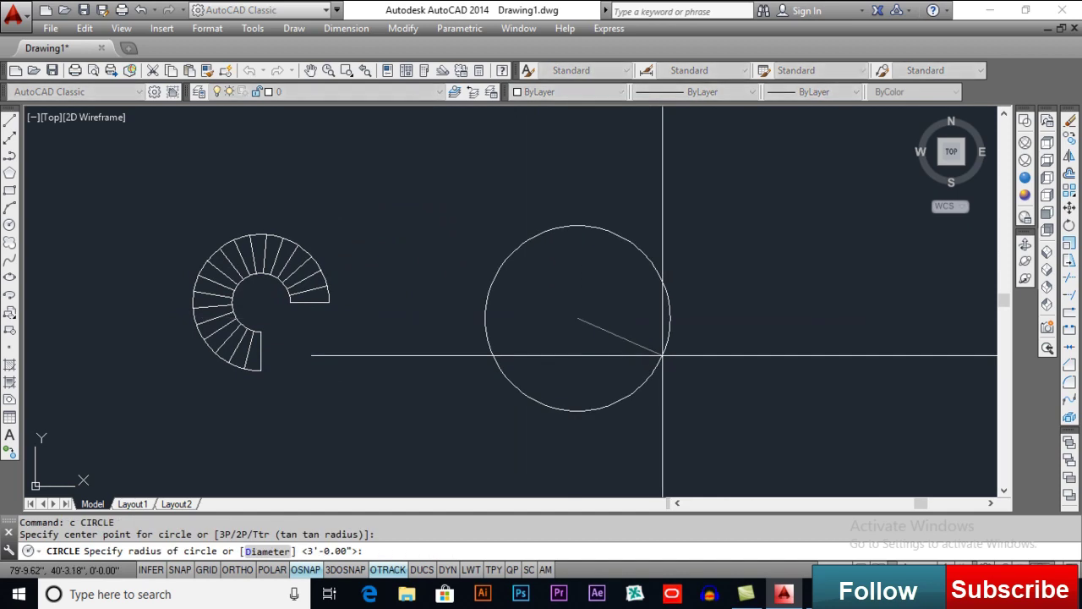
pyautogui.press('Return')
pyautogui.write('o')
pyautogui.press('Return')
pyautogui.write("4'")
pyautogui.press('Return')
pyautogui.click(578, 346)
pyautogui.click(584, 375)
# Step: Draw a radial line between the right sides of the new inner and outer circles
pyautogui.press('Return')
pyautogui.scroll(3, 580, 323)
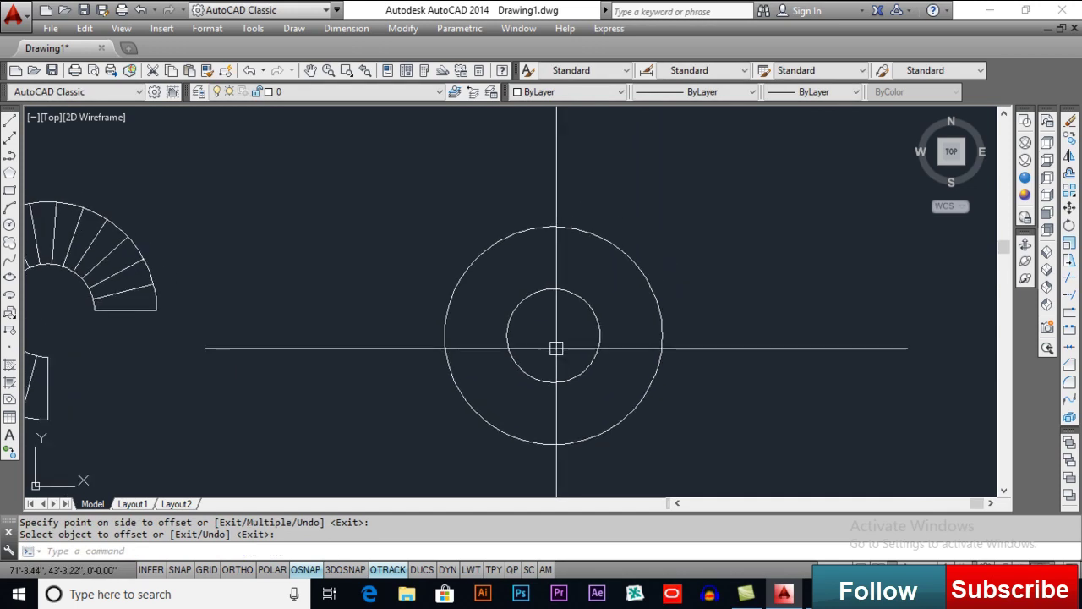
pyautogui.write('l')
pyautogui.press('Return')
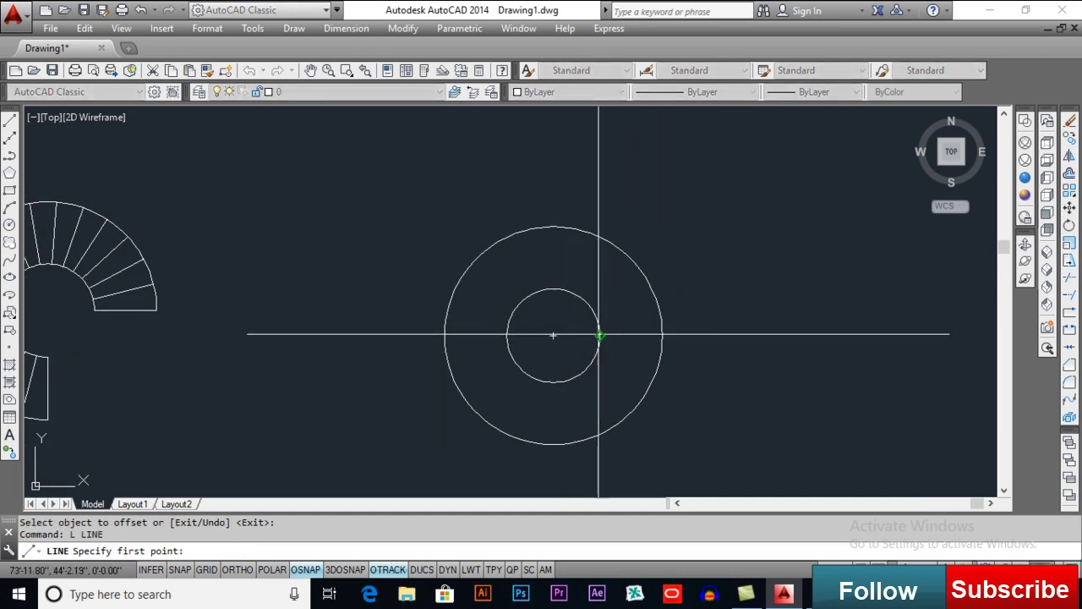
pyautogui.click(601, 336)
pyautogui.click(663, 335)
pyautogui.press('Return')
pyautogui.write('ar')
# Step: Start a polar array of the new radial line centred on the second ring
pyautogui.press('Return')
pyautogui.click(626, 336)
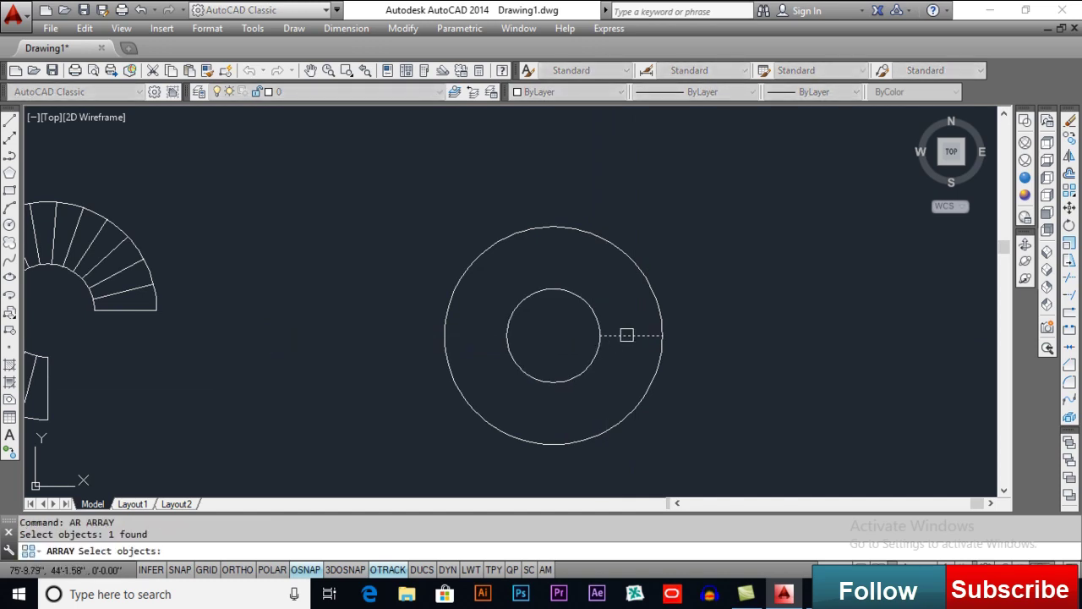
pyautogui.press('Return')
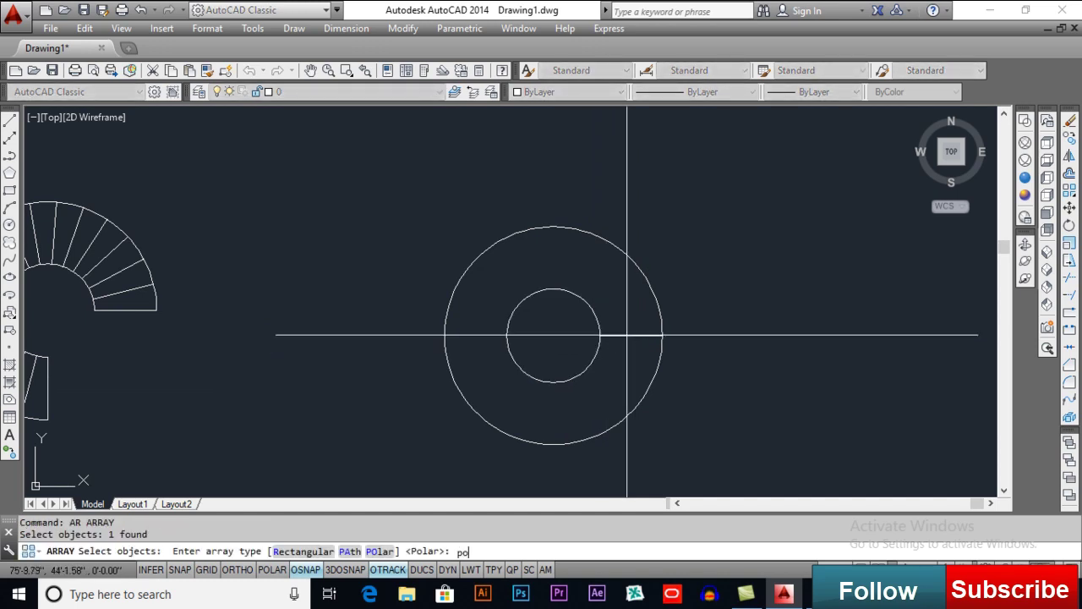
pyautogui.write('po')
pyautogui.press('Return')
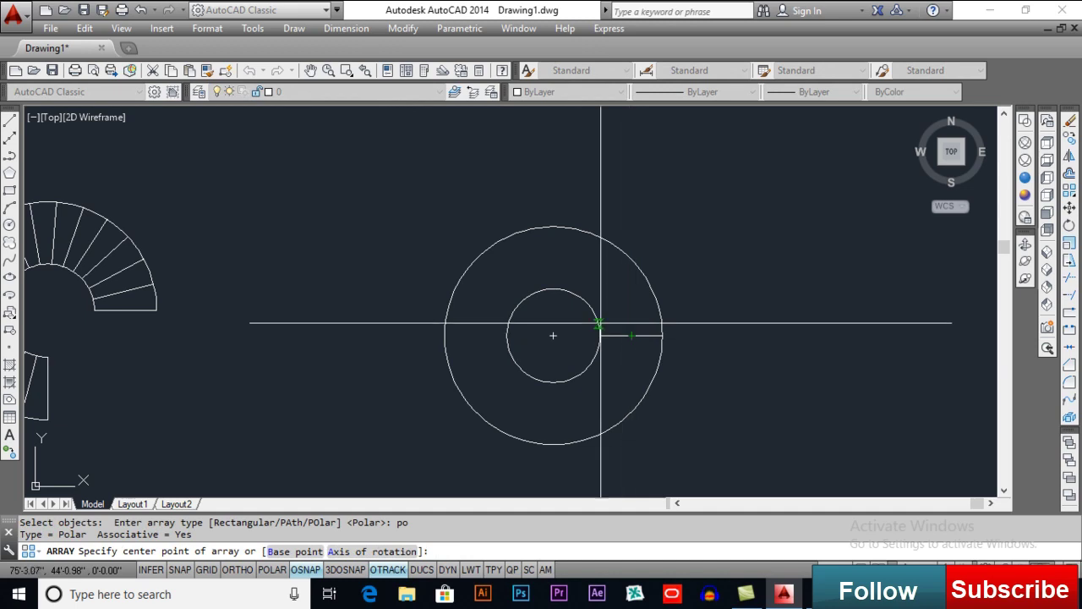
pyautogui.click(553, 336)
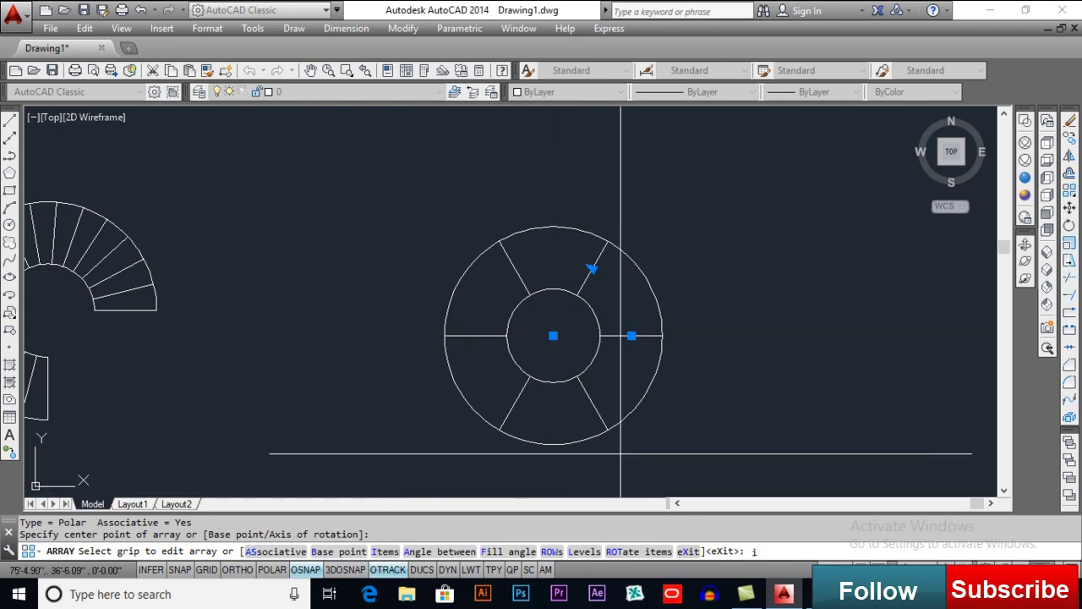
# Step: Set the stair array to 20 items over a 180° fill angle
pyautogui.write('i')
pyautogui.press('Return')
pyautogui.write('20')
pyautogui.press('Return')
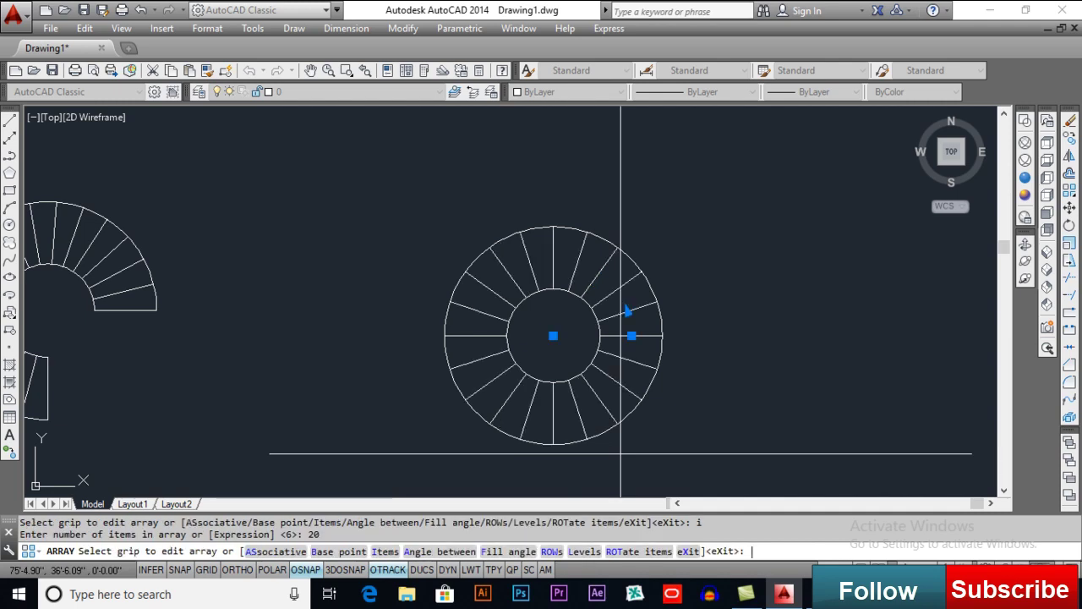
pyautogui.click(512, 552)
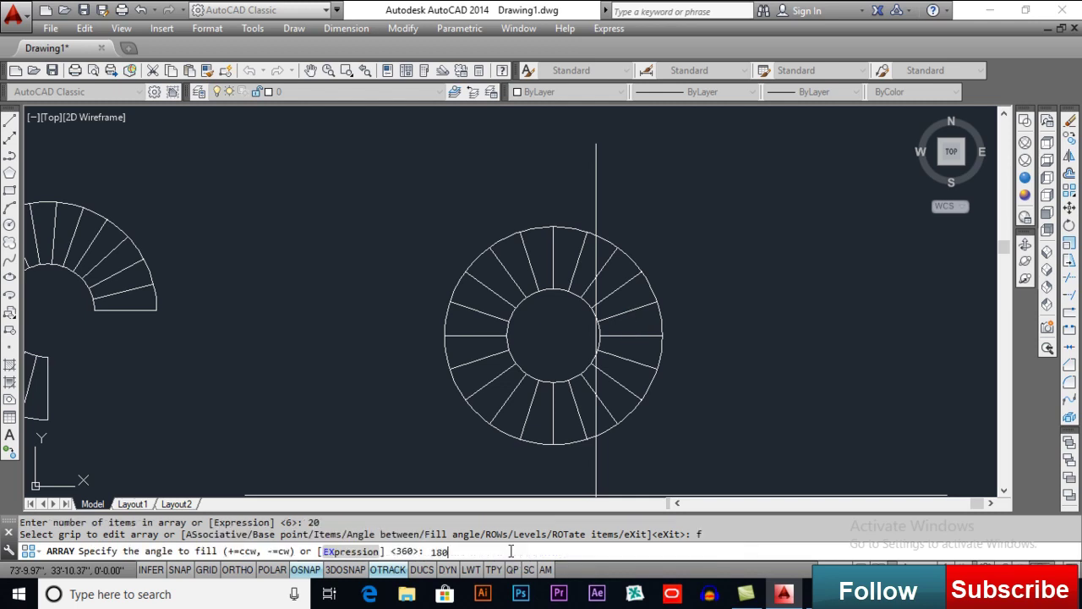
pyautogui.write('180')
pyautogui.press('Return')
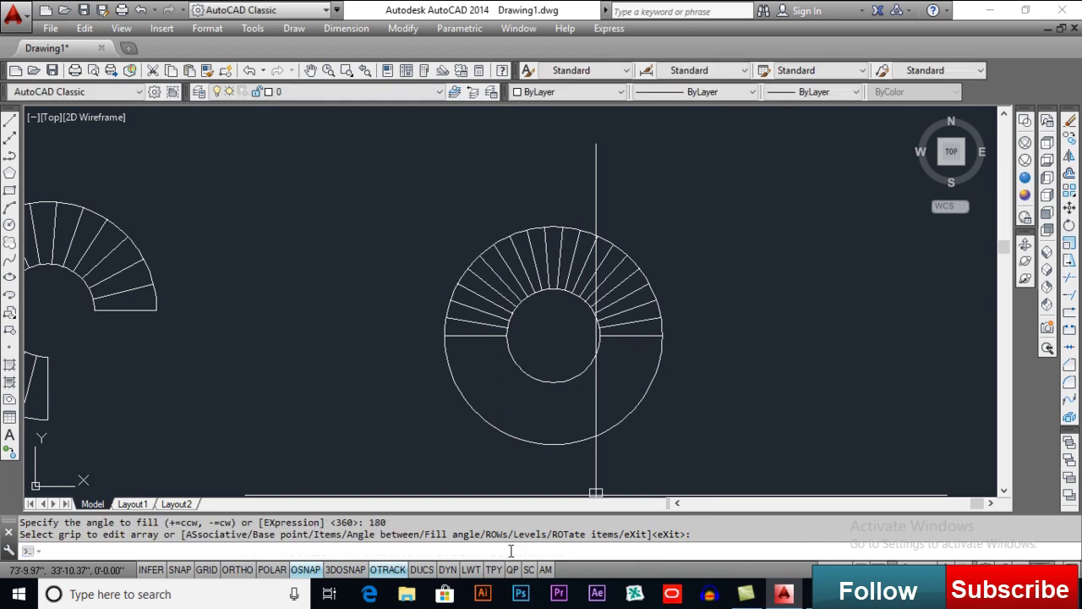
pyautogui.press('Escape')
pyautogui.scroll(-3, 563, 367)
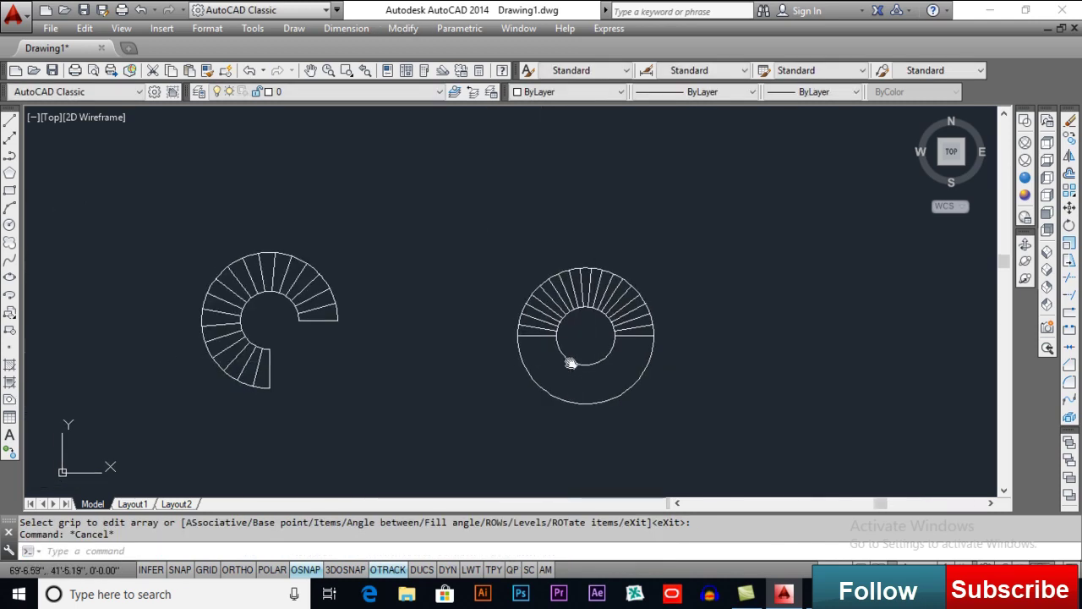
pyautogui.scroll(3, 571, 362)
pyautogui.press('Escape')
# Step: Trim the lower halves of both circles of the second staircase
pyautogui.write('tr')
pyautogui.press('Return')
pyautogui.press('Return')
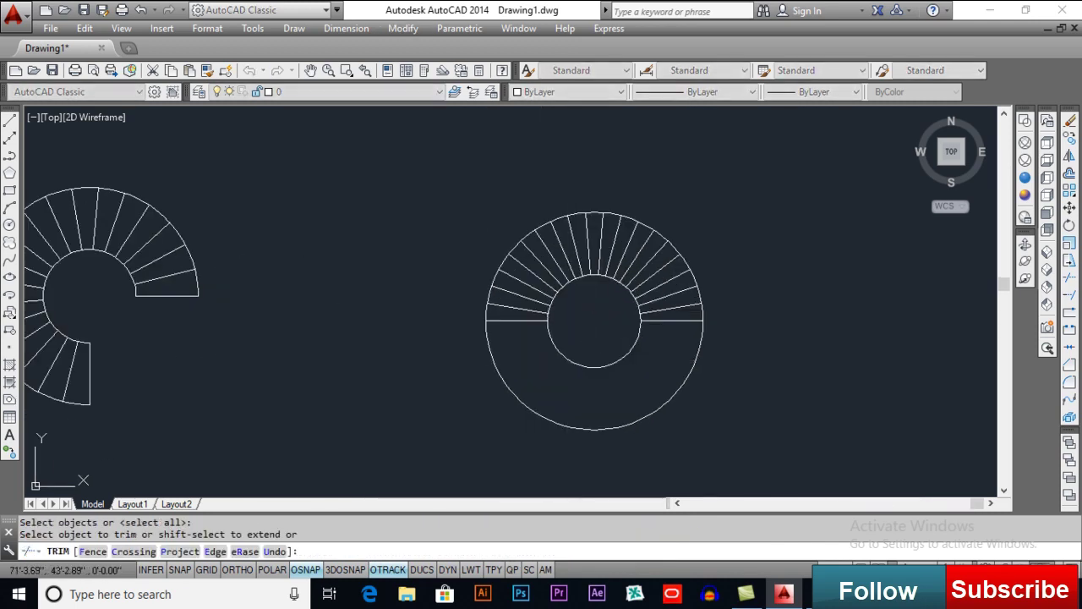
pyautogui.click(598, 333)
pyautogui.click(543, 449)
pyautogui.press('Return')
pyautogui.scroll(-3, 527, 345)
pyautogui.scroll(2, 339, 300)
pyautogui.moveTo(338, 301); pyautogui.dragTo(405, 305, button='middle')
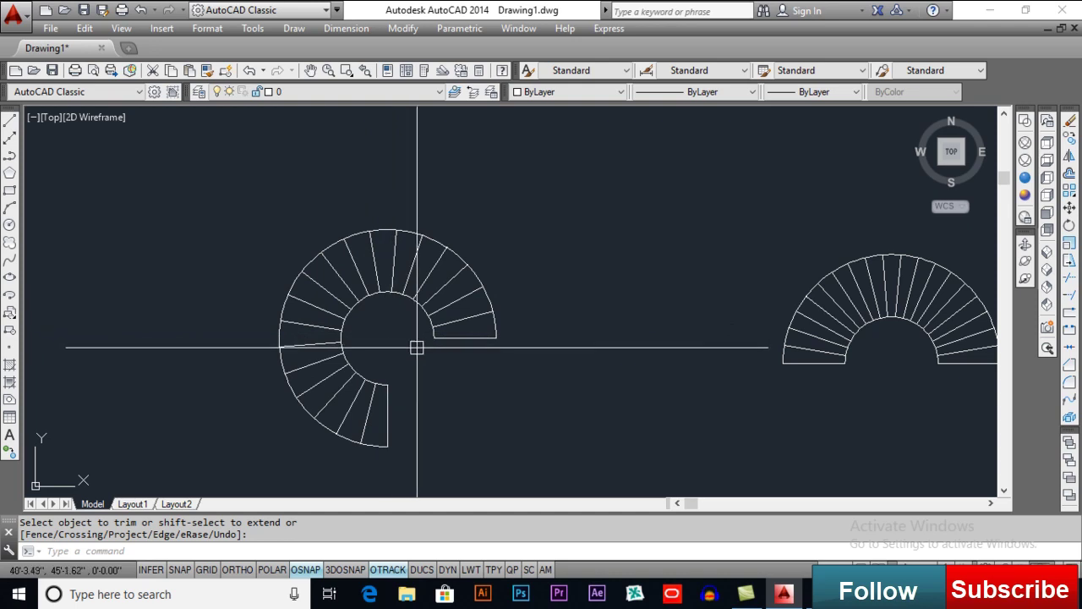
# Step: Switch to the SE Isometric view, centred on the left staircase
pyautogui.click(1048, 269)
pyautogui.scroll(2, 440, 367)
pyautogui.scroll(2, 423, 344)
pyautogui.moveTo(423, 344); pyautogui.dragTo(437, 392, button='middle')
# Step: Start a helix at the first stair's centre, with base and top radius at the outer edge
pyautogui.write('h')
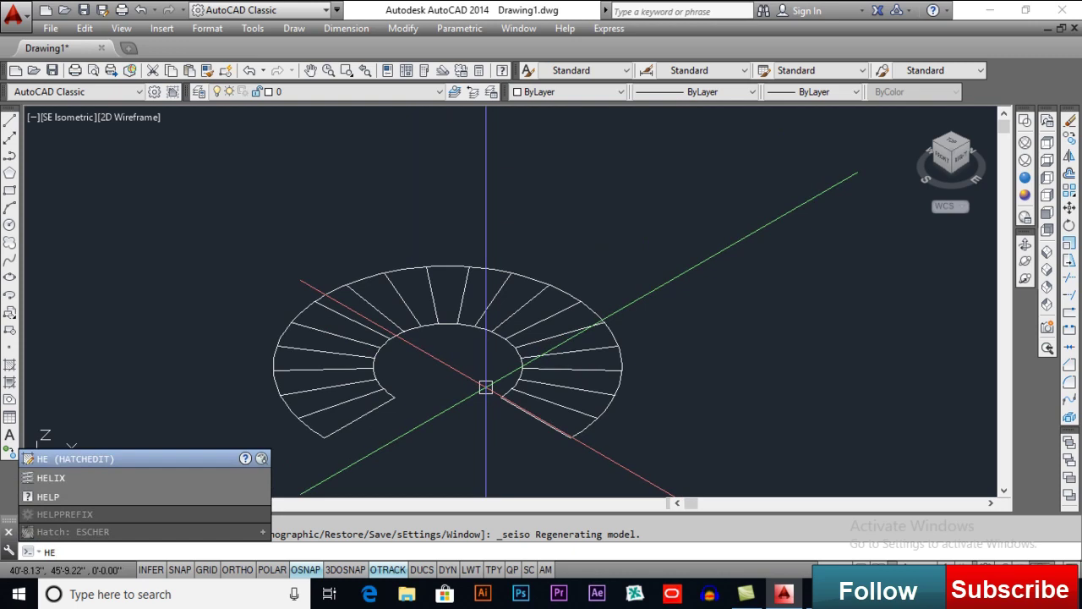
pyautogui.write('li')
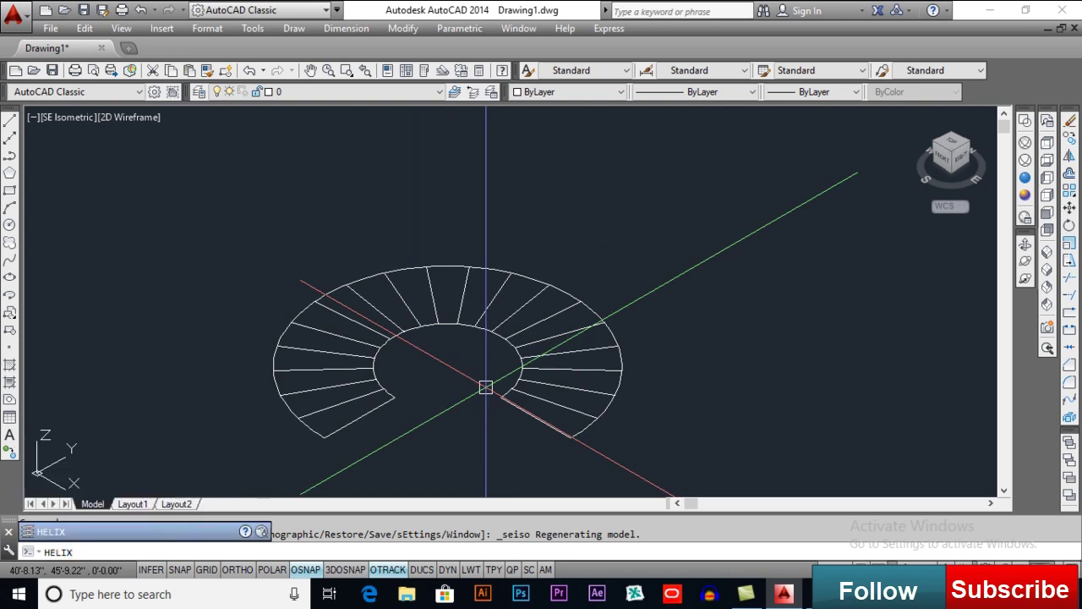
pyautogui.press('Return')
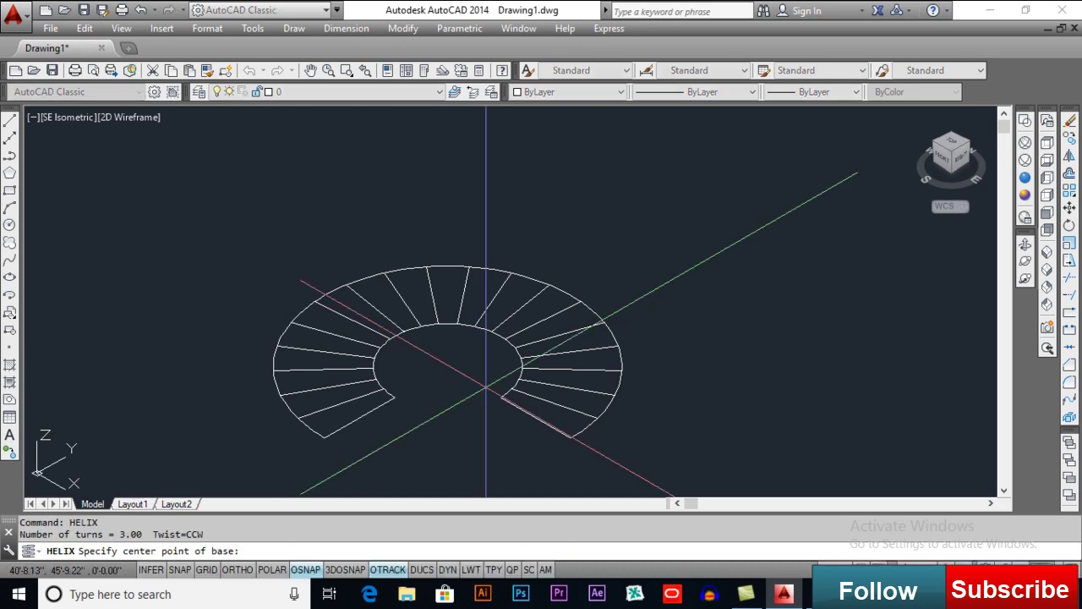
pyautogui.scroll(-2, 466, 345)
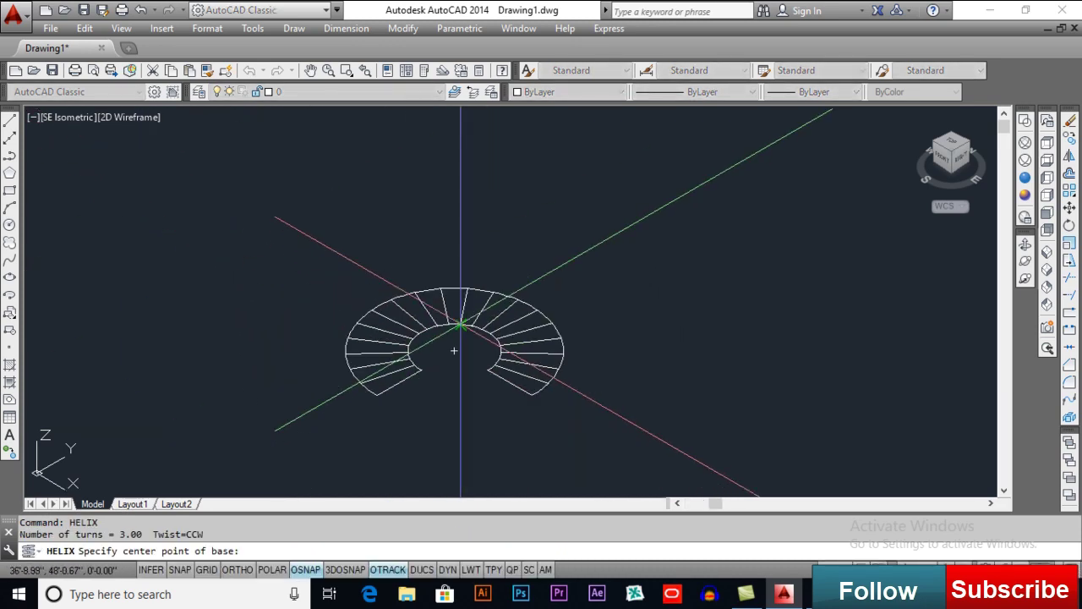
pyautogui.click(454, 349)
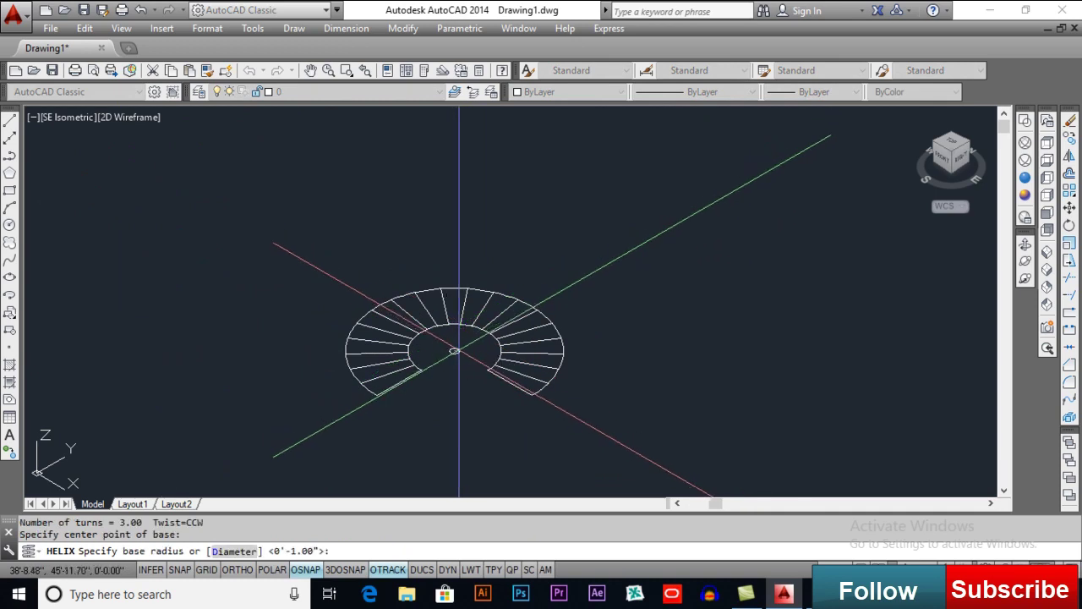
pyautogui.scroll(5, 516, 372)
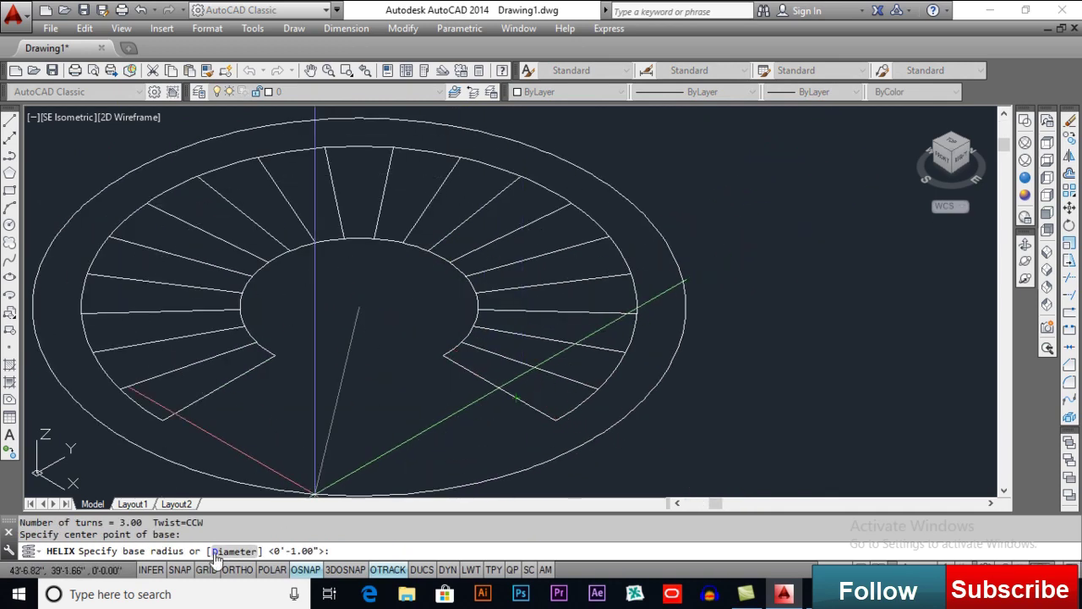
pyautogui.click(555, 421)
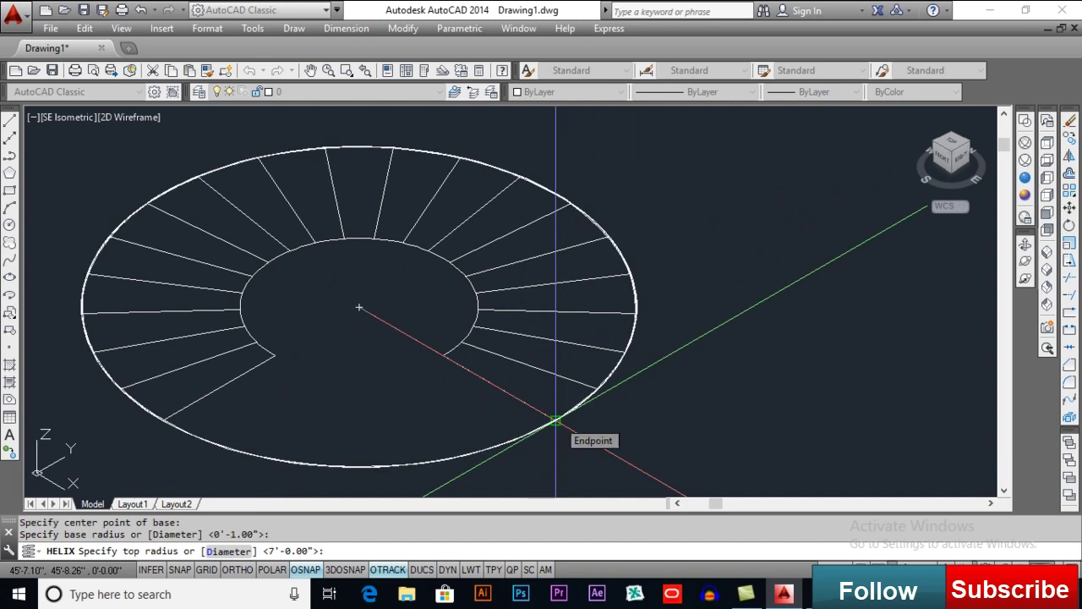
pyautogui.click(556, 421)
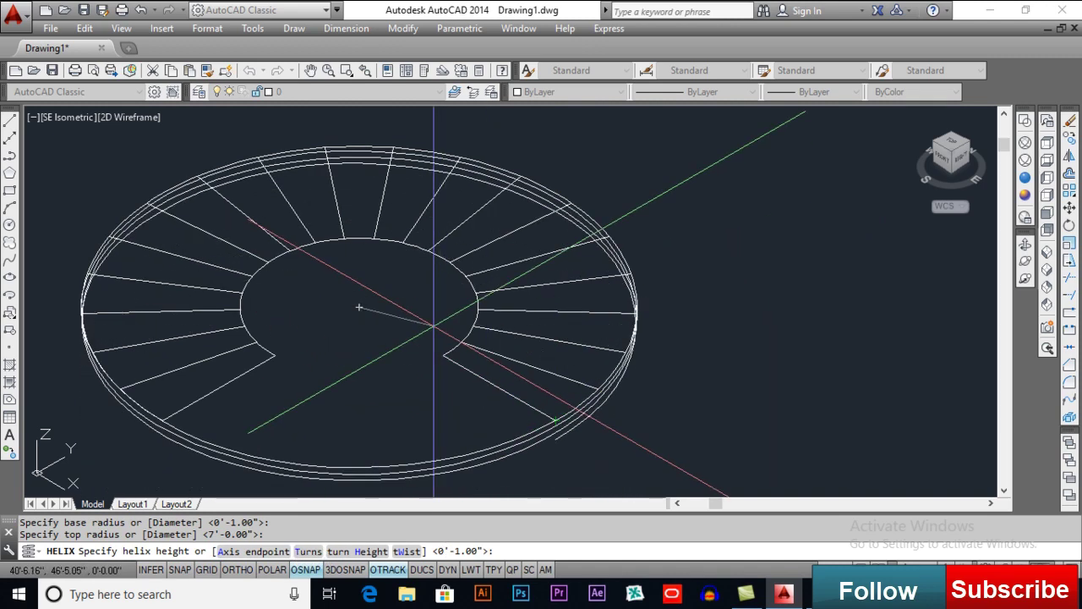
# Step: Give the helix 0.75 turns and an 11' height
pyautogui.write('t')
pyautogui.press('Return')
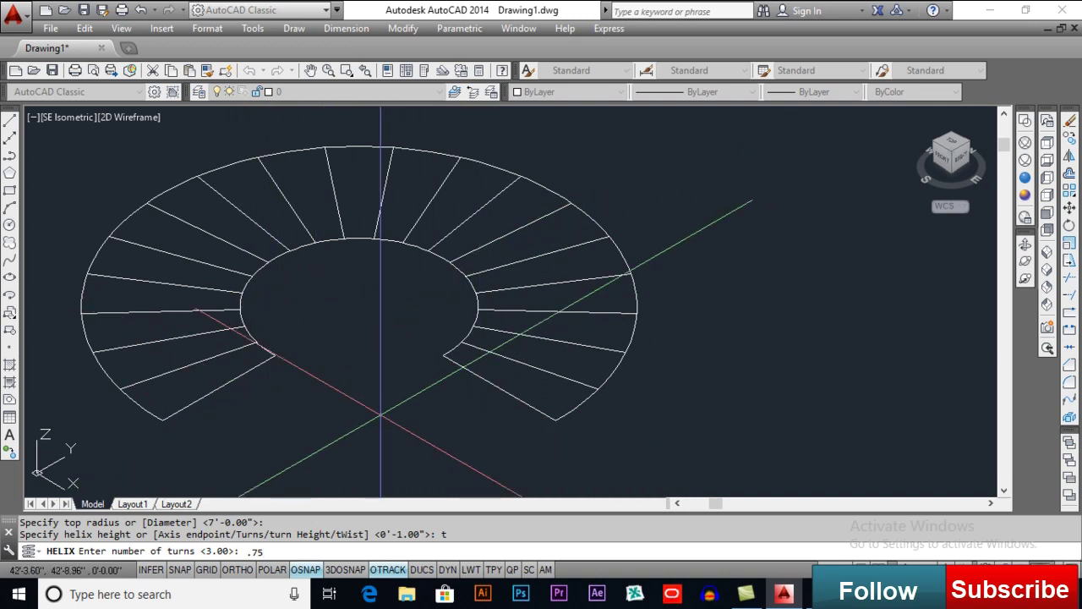
pyautogui.press('Return')
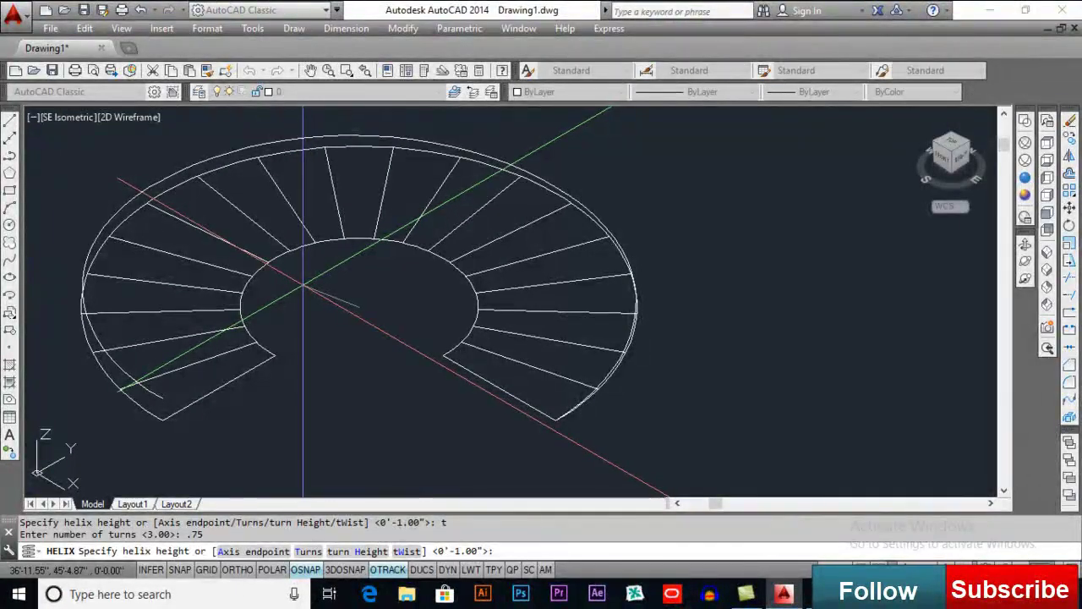
pyautogui.write("11'")
pyautogui.press('Return')
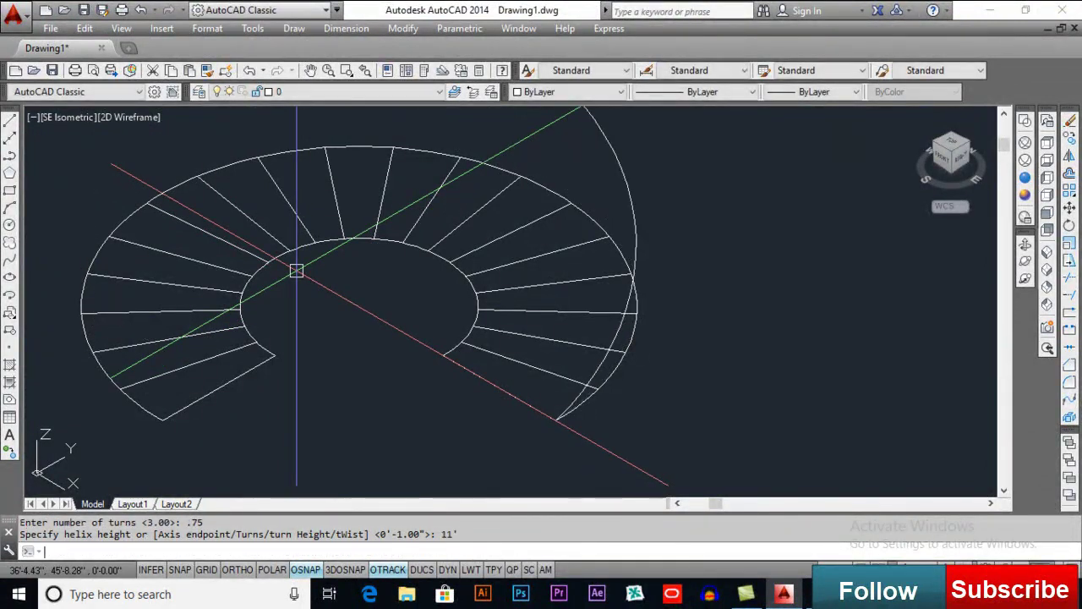
pyautogui.scroll(-6, 296, 270)
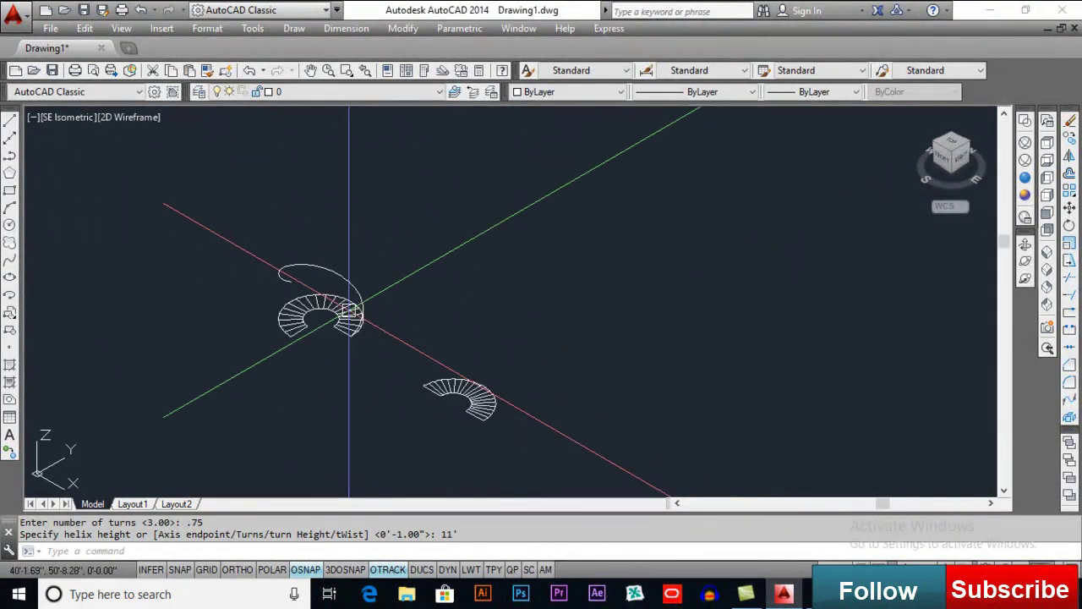
pyautogui.scroll(8, 427, 382)
pyautogui.scroll(-3, 499, 355)
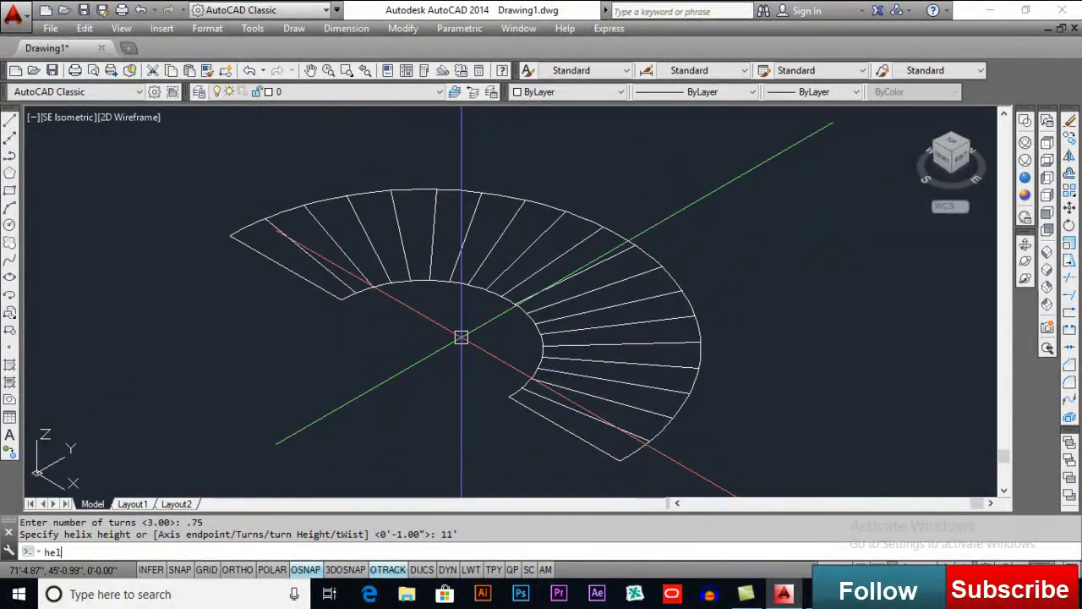
# Step: Start a helix at the second stair's centre, with base and top radius at the outer edge
pyautogui.write('helix')
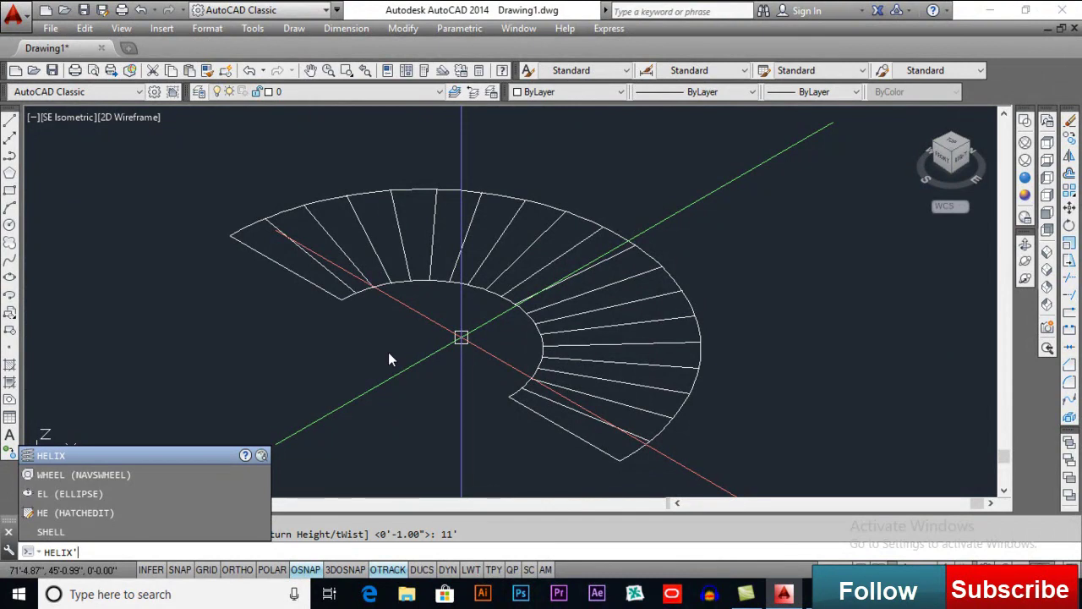
pyautogui.press('Return')
pyautogui.scroll(-3, 388, 359)
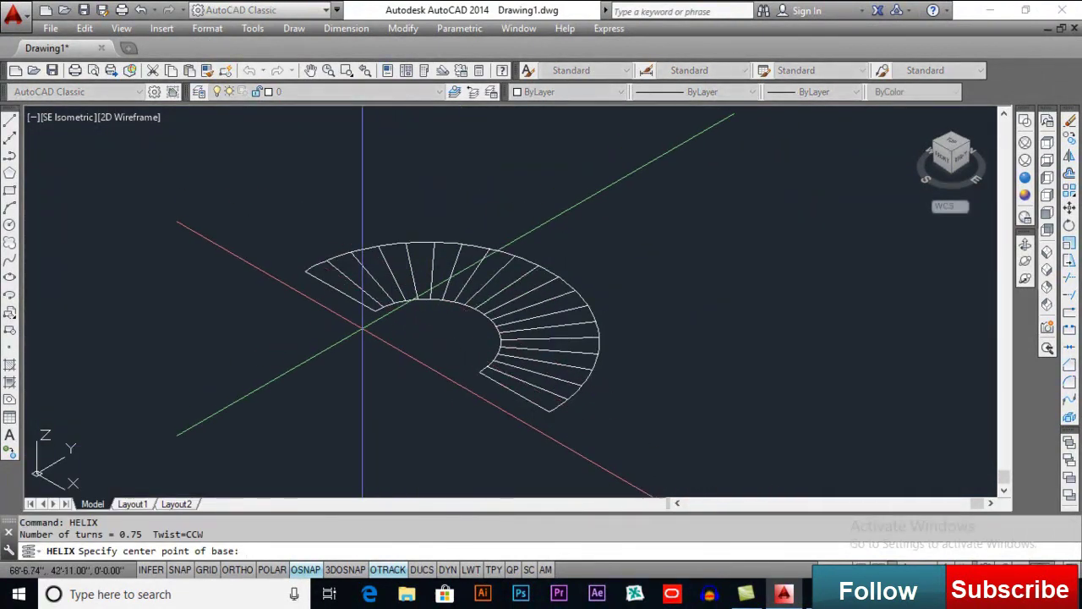
pyautogui.click(427, 342)
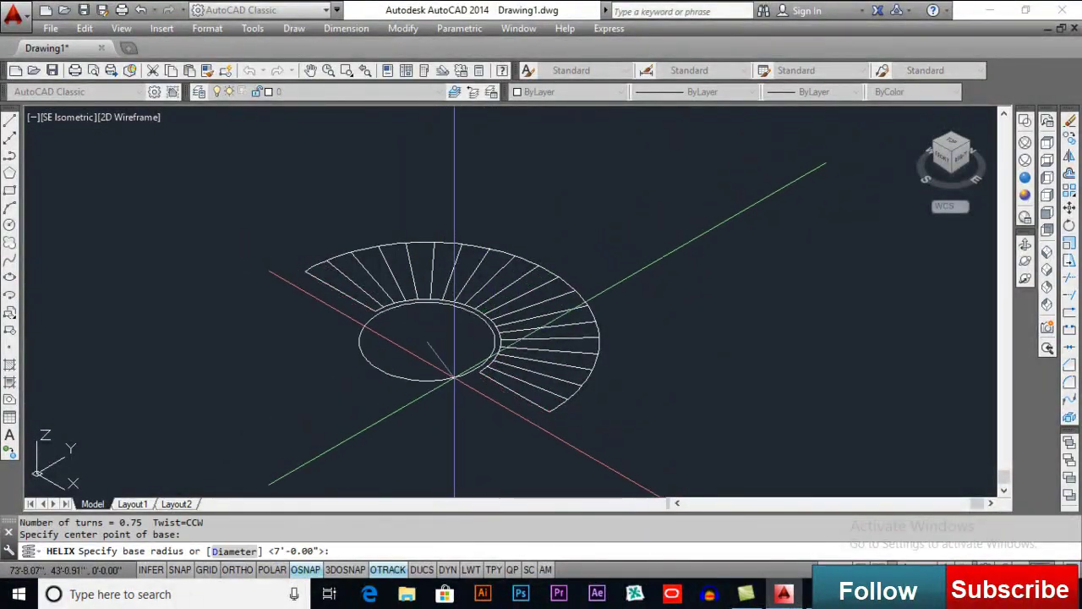
pyautogui.click(550, 412)
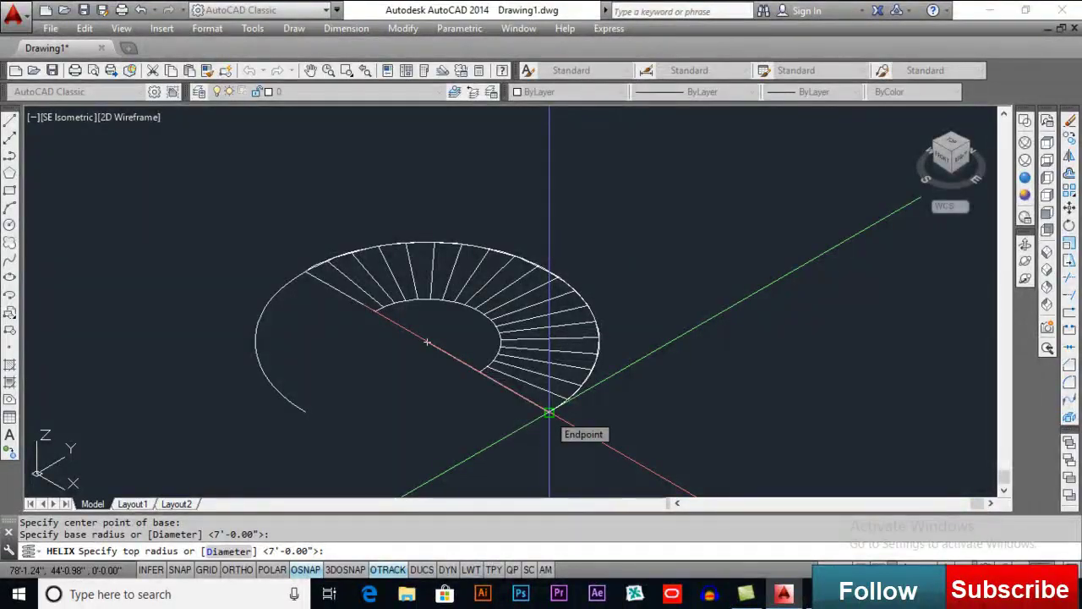
pyautogui.click(550, 413)
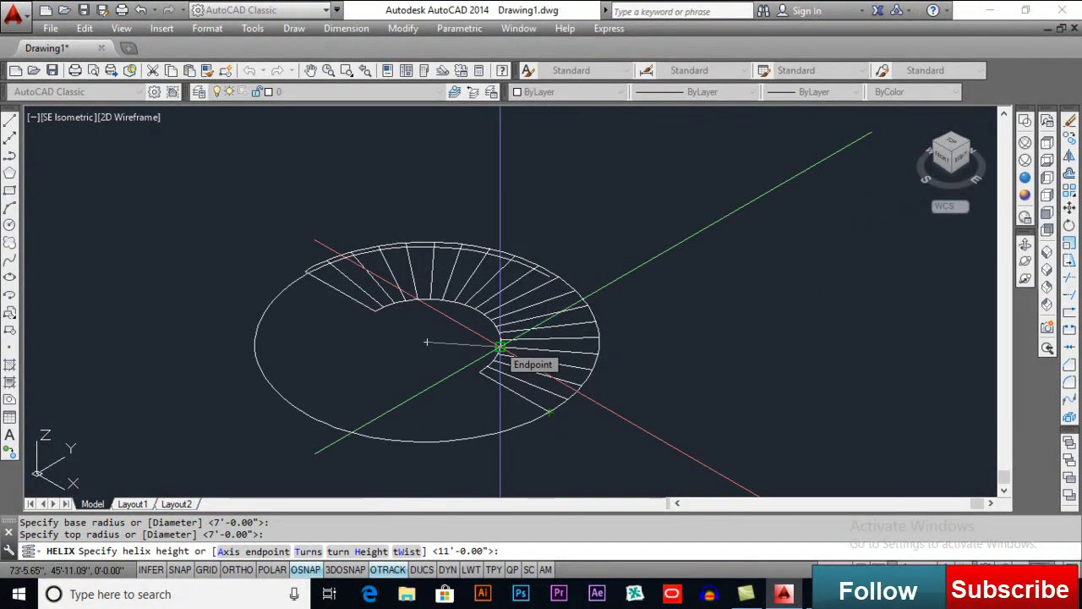
# Step: Give the second helix 0.50 turns and an 11' height, then frame both staircases
pyautogui.write('t')
pyautogui.press('Return')
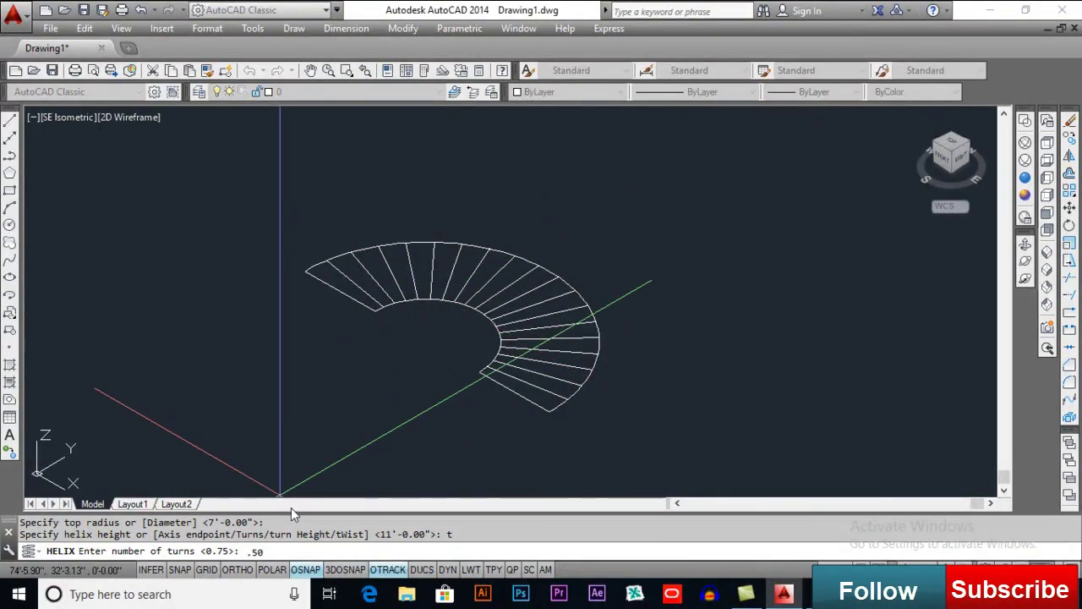
pyautogui.press('Return')
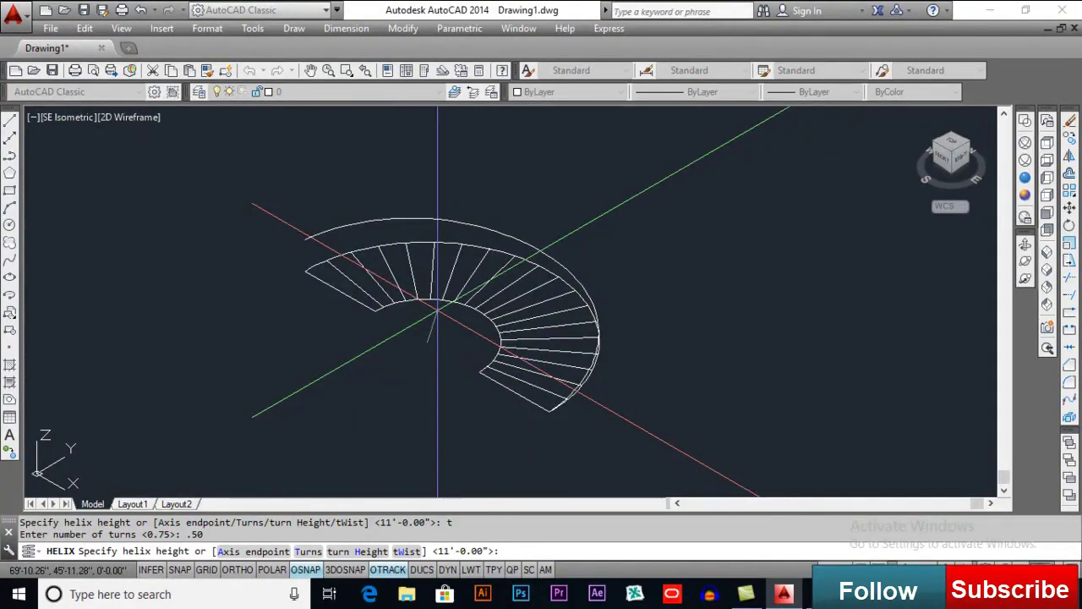
pyautogui.write('11')
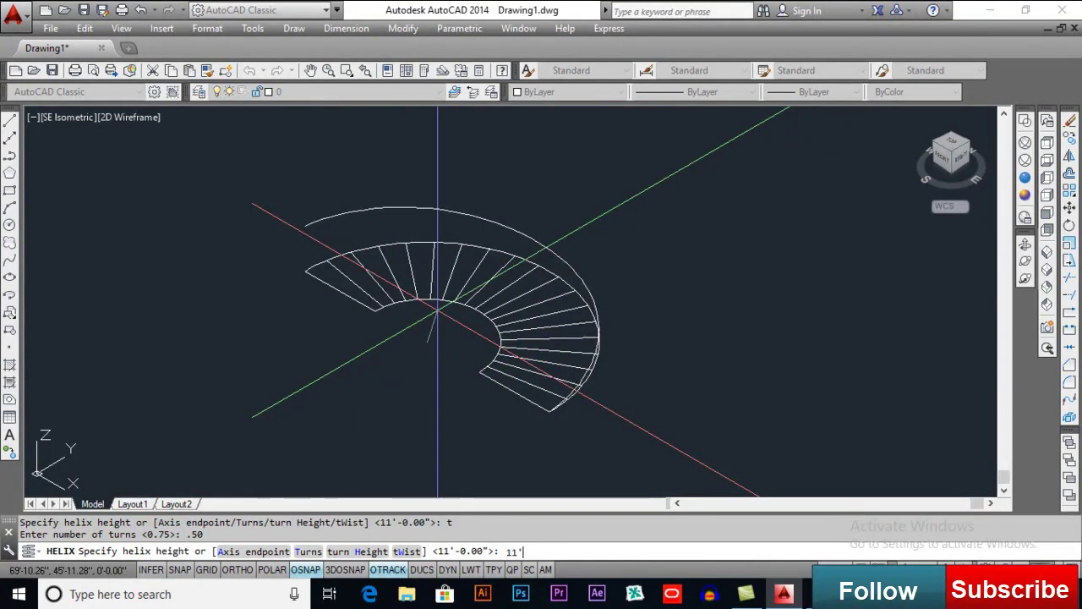
pyautogui.write("'")
pyautogui.press('Return')
pyautogui.scroll(-4, 437, 309)
pyautogui.moveTo(545, 345); pyautogui.dragTo(493, 317, button='middle')
pyautogui.scroll(7, 346, 213)
pyautogui.scroll(-5, 372, 278)
pyautogui.scroll(2, 515, 302)
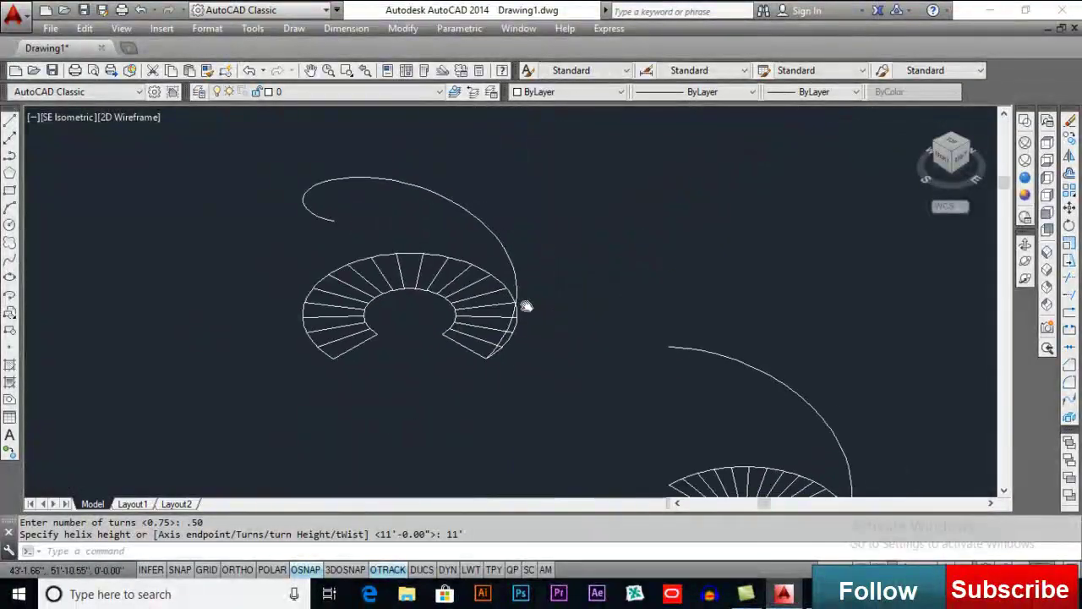
pyautogui.scroll(-4, 512, 302)
pyautogui.scroll(6, 423, 279)
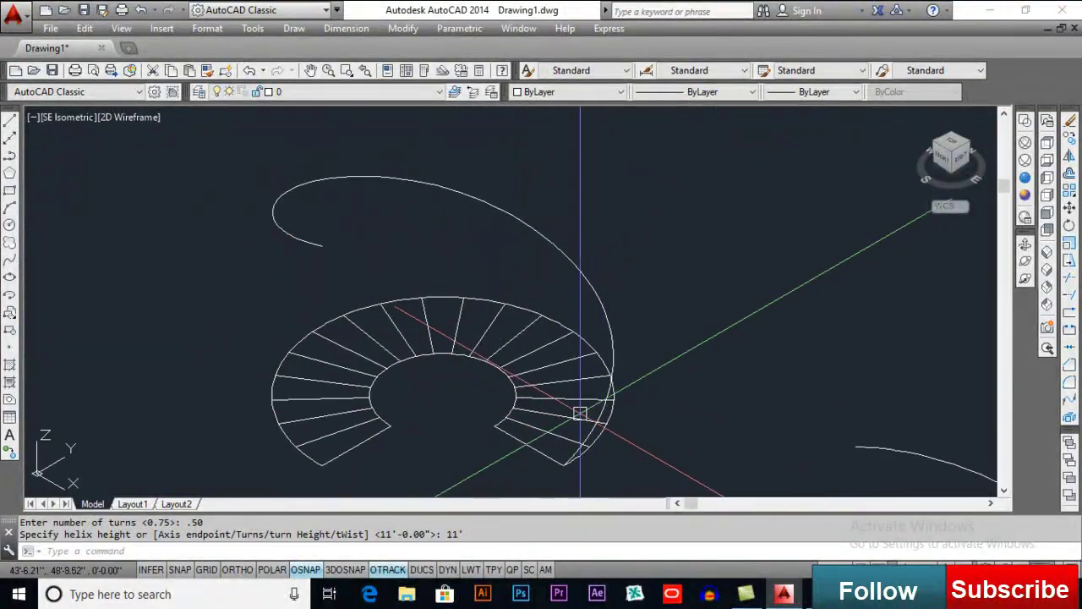
pyautogui.scroll(-2, 483, 367)
pyautogui.scroll(2, 445, 430)
pyautogui.moveTo(446, 429); pyautogui.dragTo(430, 430, button='middle')
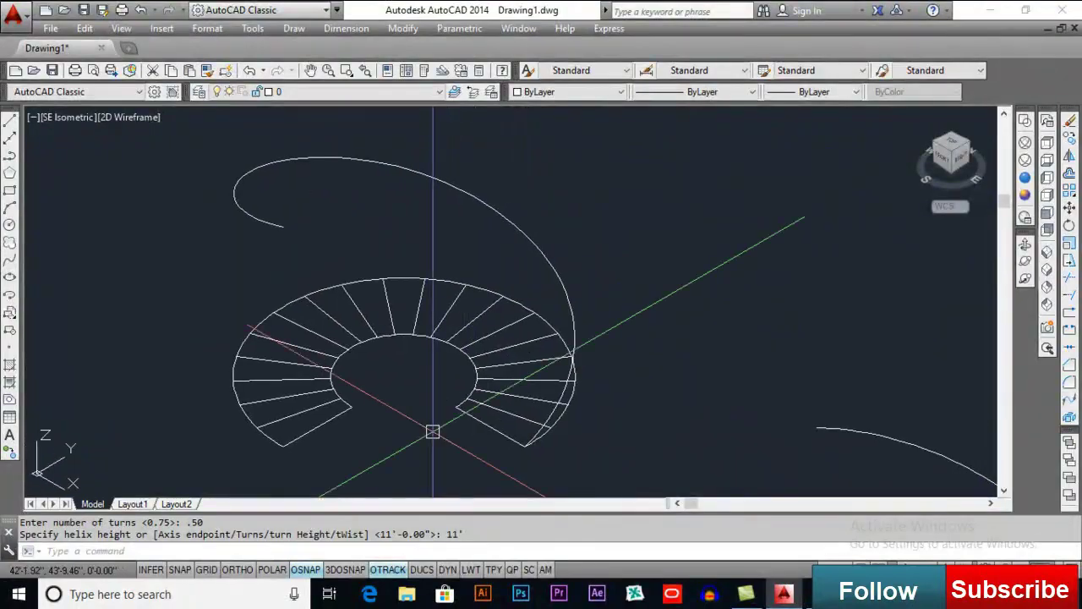
# Step: Divide the upper staircase's helix into 20 equal segments with DIVIDE
pyautogui.write('d')
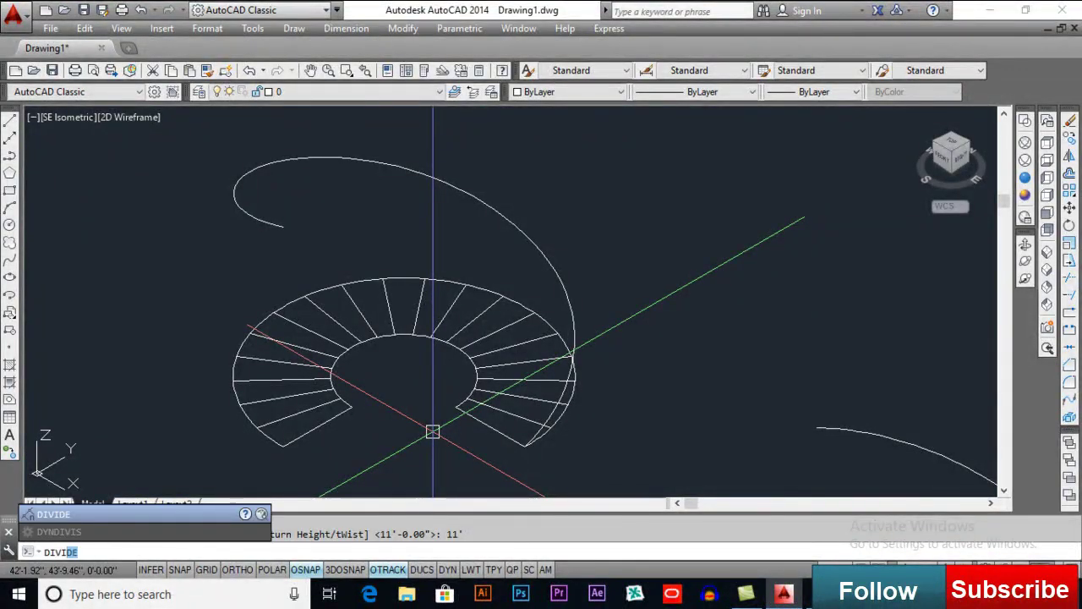
pyautogui.press('Return')
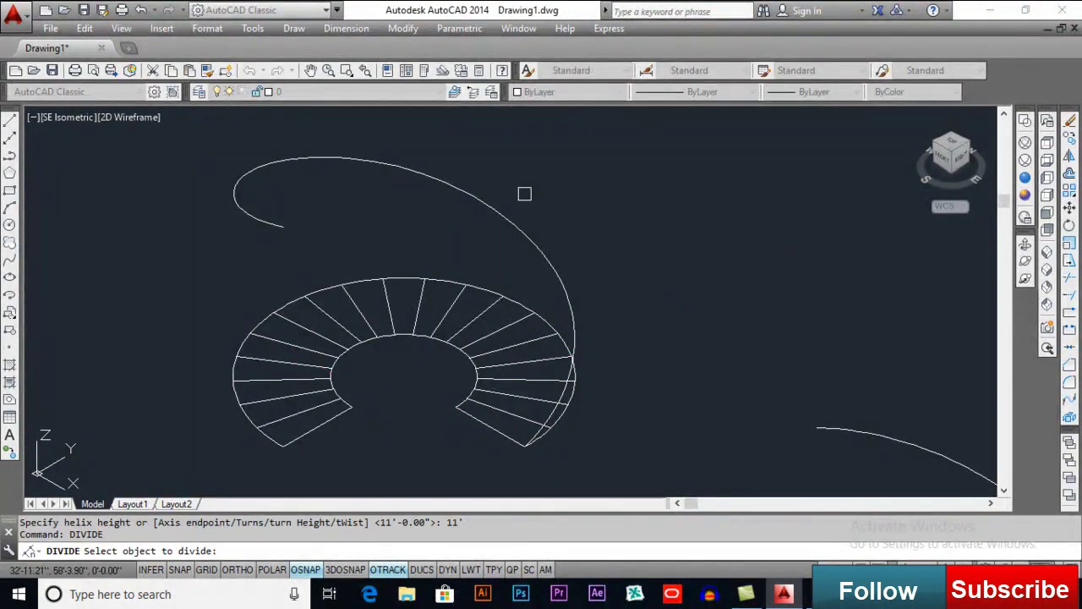
pyautogui.click(510, 221)
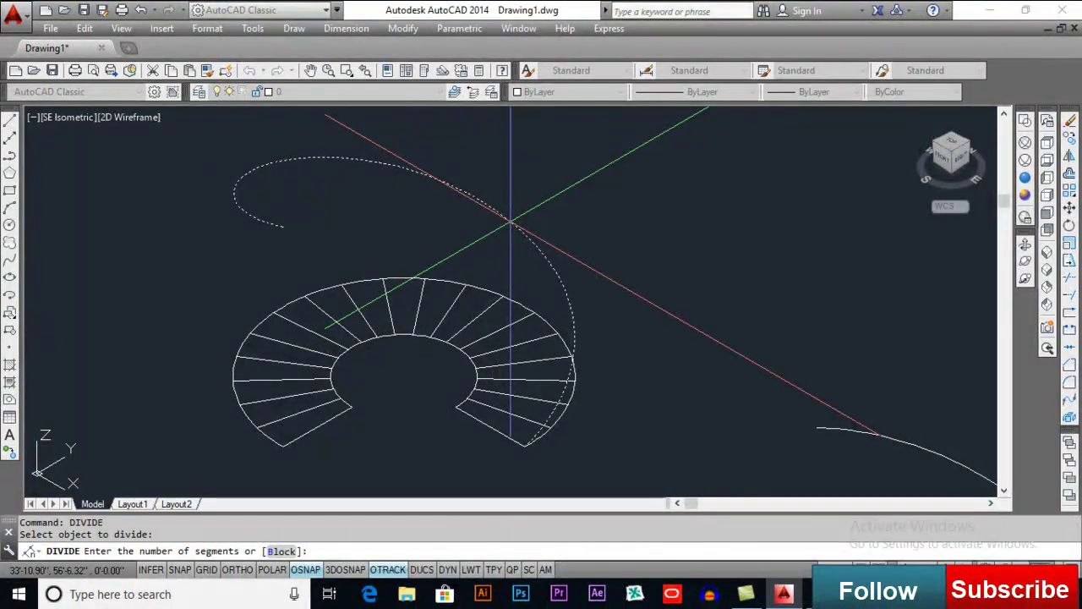
pyautogui.write('20')
pyautogui.press('Return')
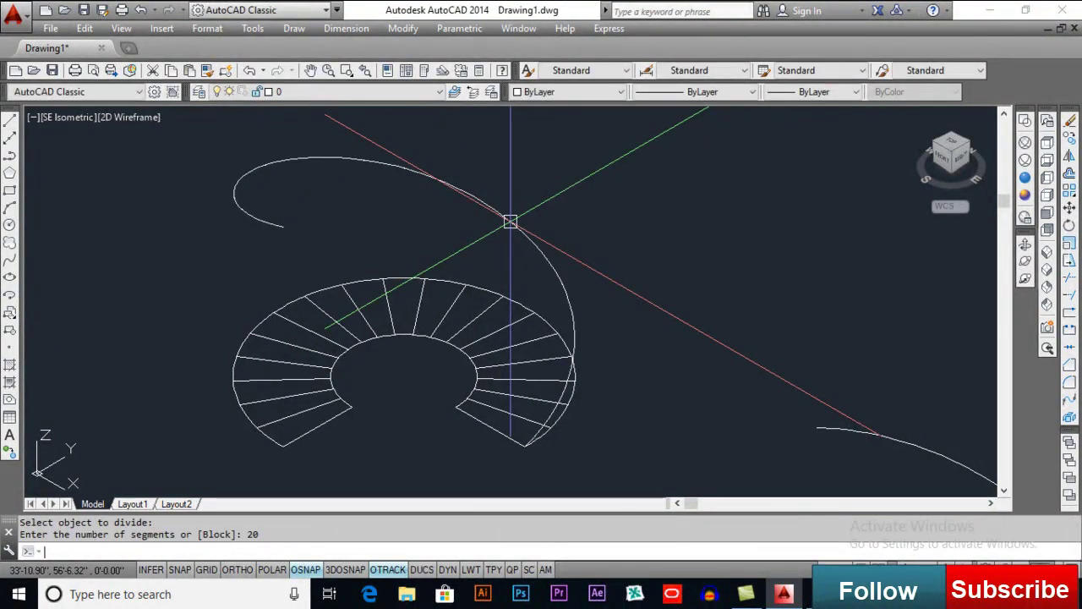
# Step: Set the point display style to the circle-cross marker so division points show
pyautogui.write('ddp')
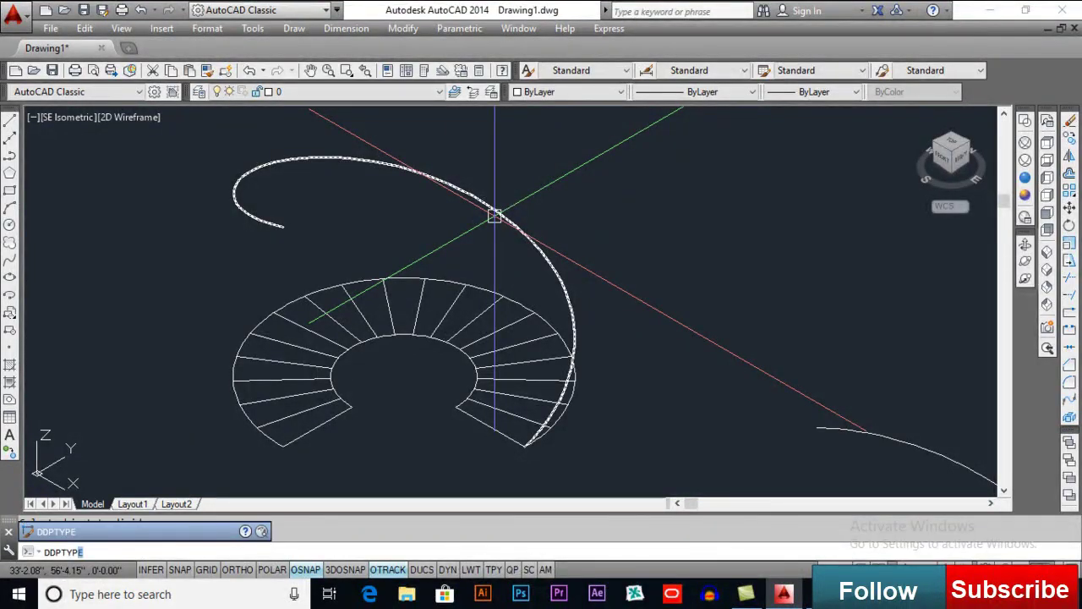
pyautogui.write('typ')
pyautogui.press('Return')
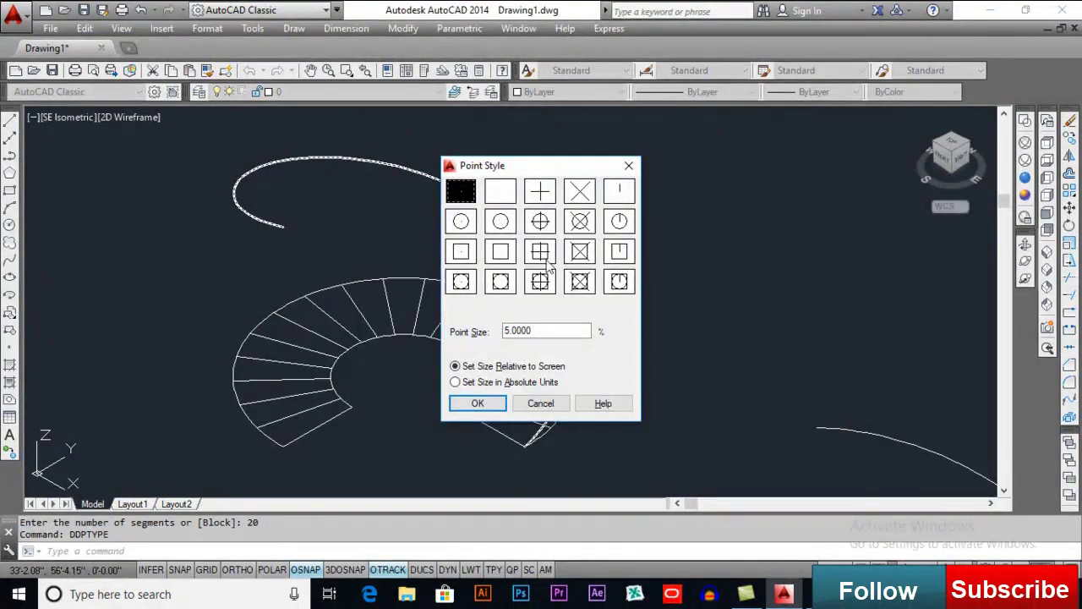
pyautogui.click(576, 230)
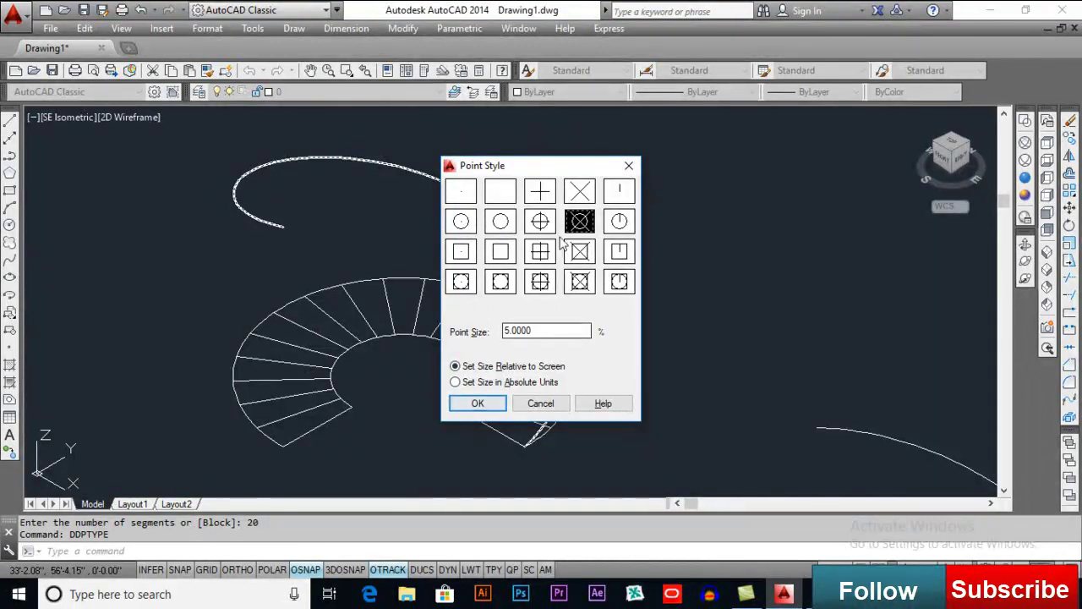
pyautogui.click(478, 404)
# Step: Divide the second staircase's helix into 20 equal segments as well
pyautogui.scroll(3, 454, 310)
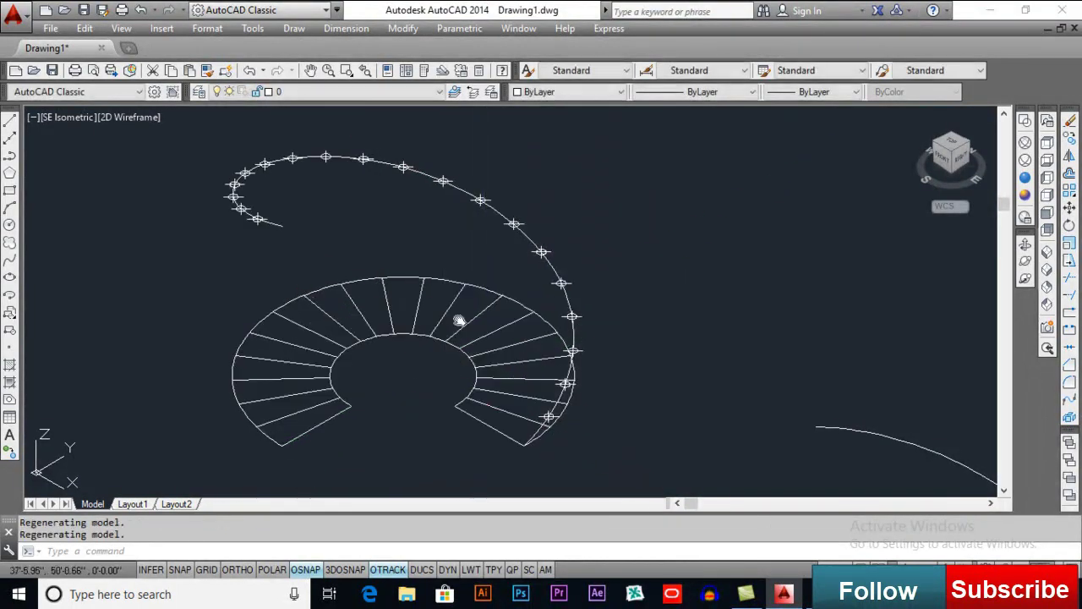
pyautogui.scroll(-3, 510, 316)
pyautogui.moveTo(510, 316); pyautogui.dragTo(510, 249, button='middle')
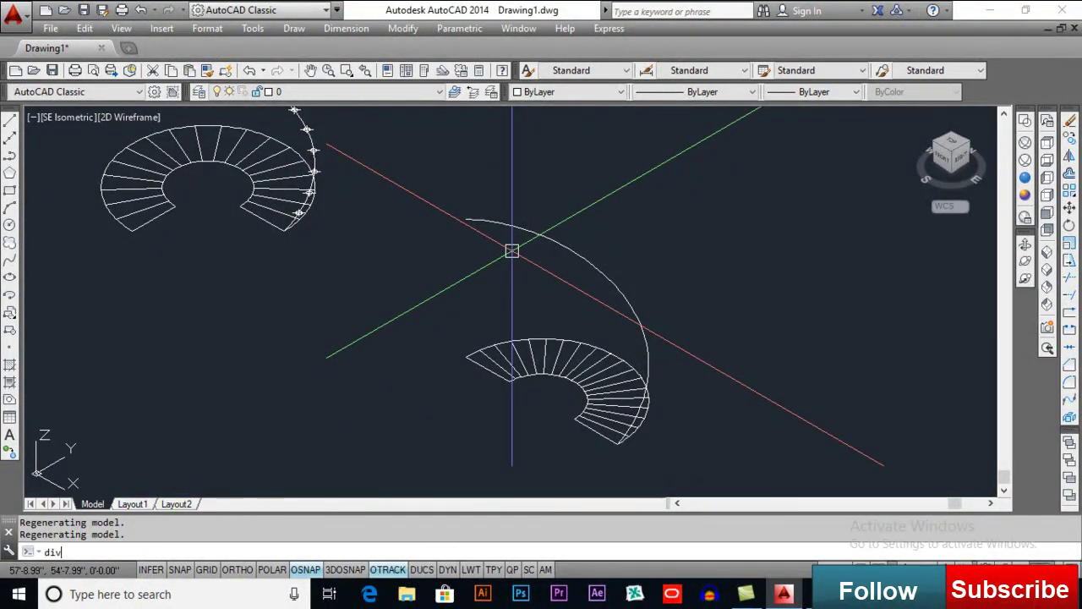
pyautogui.press('Return')
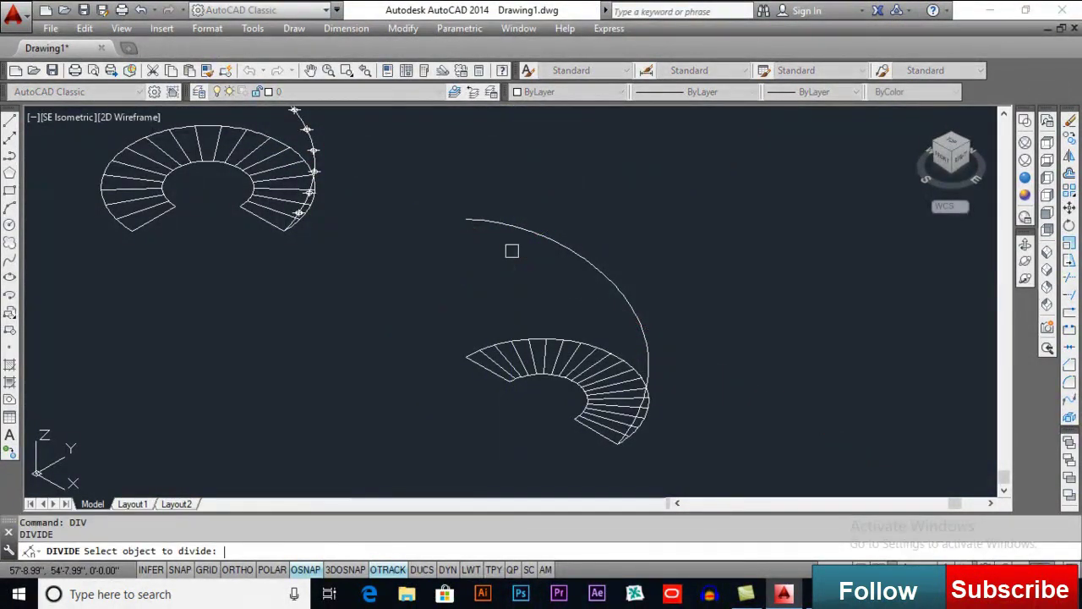
pyautogui.click(542, 243)
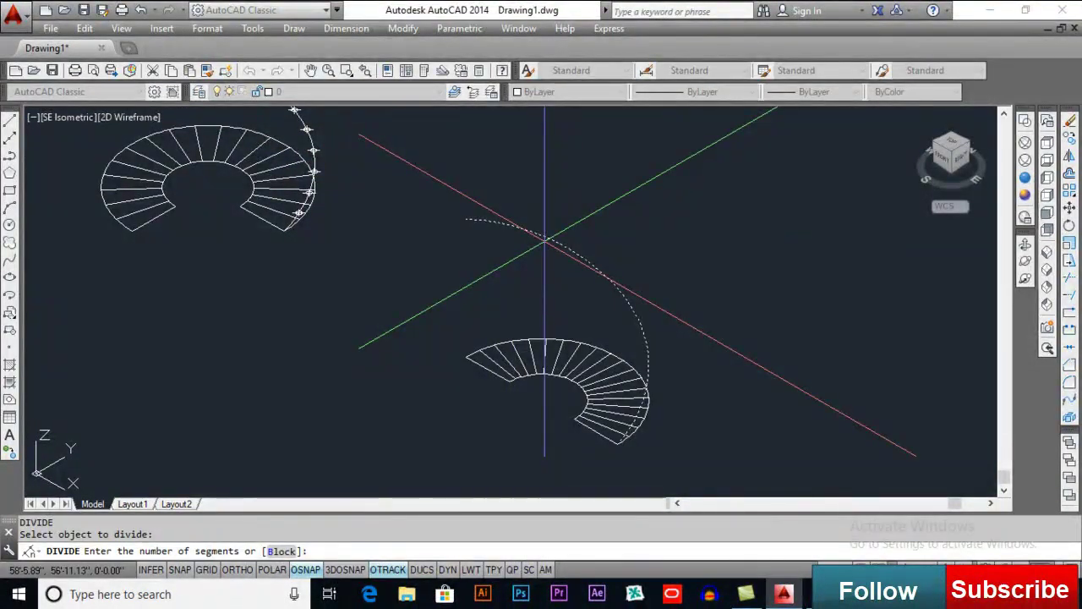
pyautogui.press('Return')
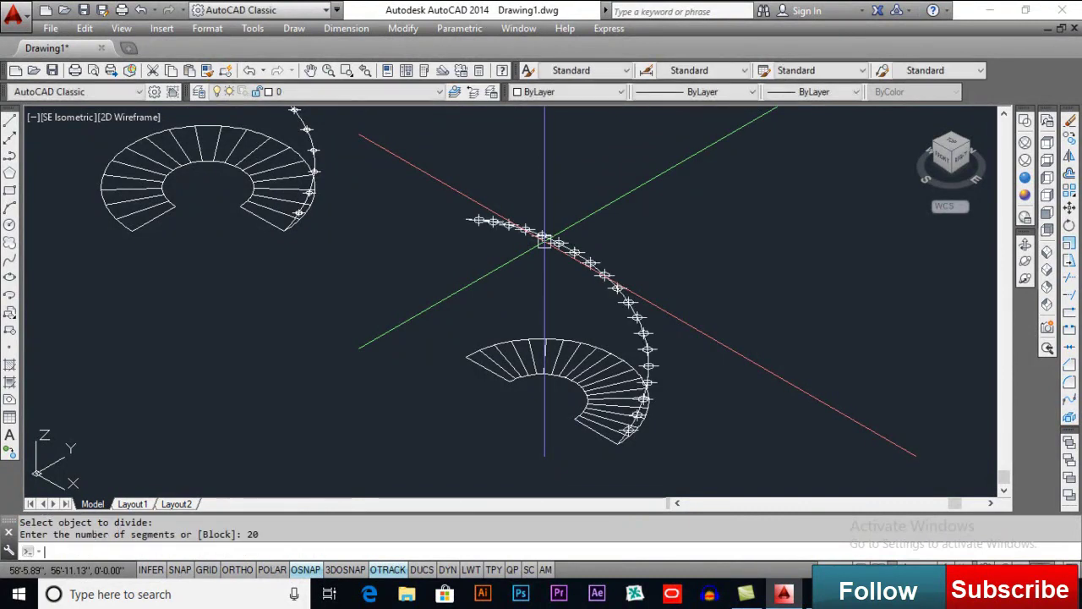
# Step: Press-pull the lowest tread of the first staircase upward into a solid step block
pyautogui.keyDown('shift'); pyautogui.moveTo(544, 241); pyautogui.dragTo(449, 414, button='middle'); pyautogui.keyUp('shift')
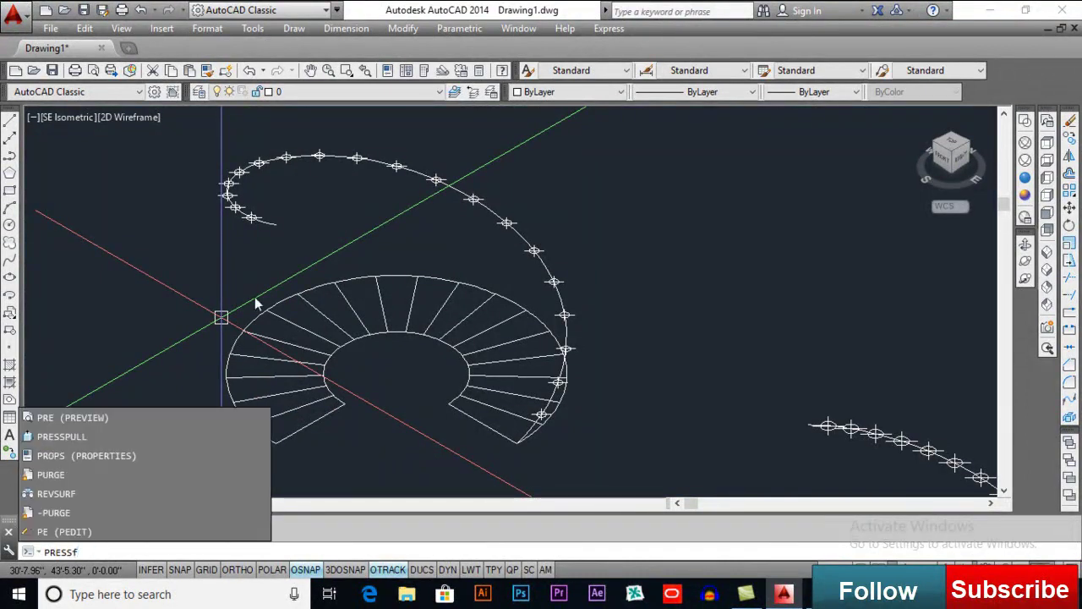
pyautogui.click(74, 437)
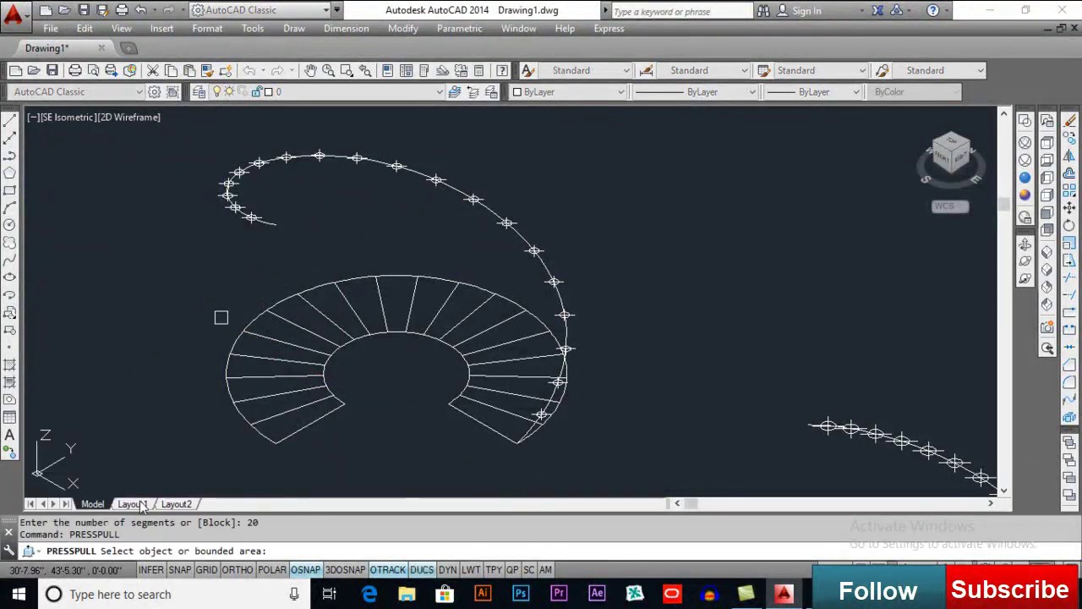
pyautogui.scroll(3, 558, 434)
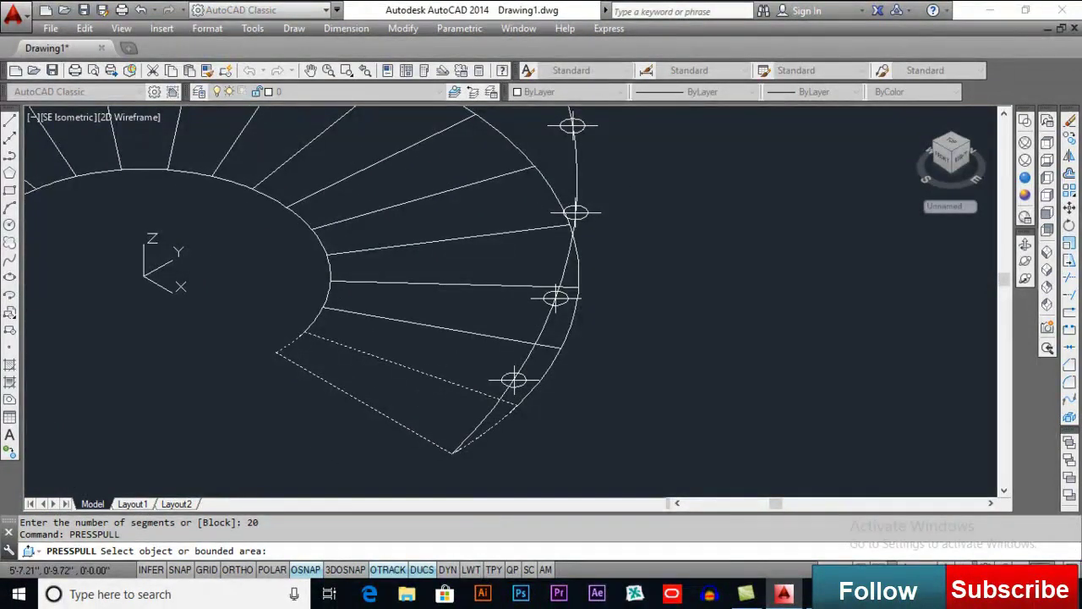
pyautogui.click(423, 406)
pyautogui.click(512, 381)
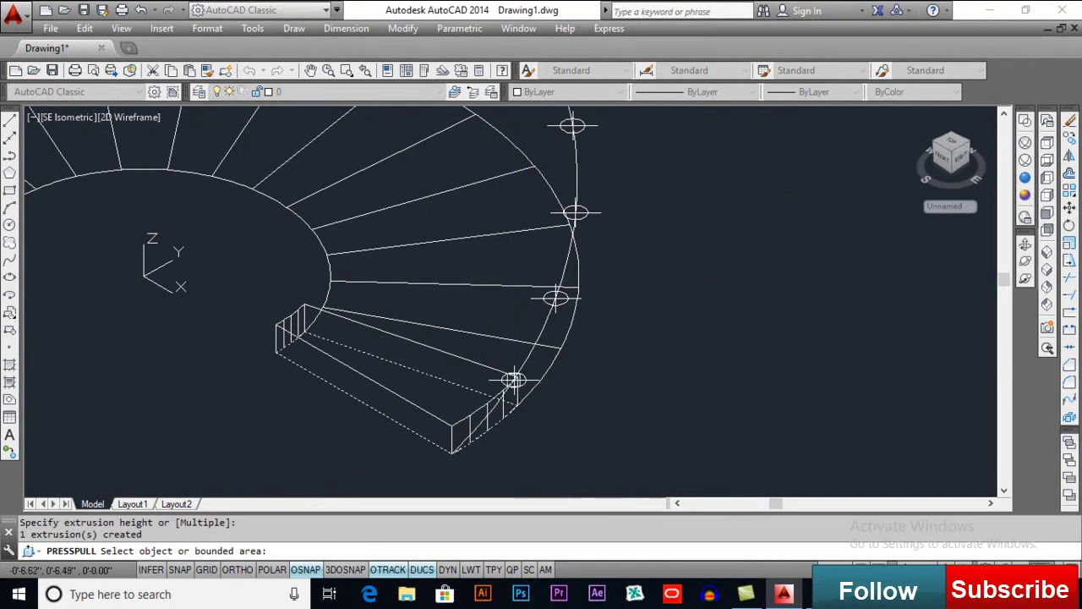
# Step: Turn on Node snapping in the Object Snap settings
pyautogui.rightClick(322, 568)
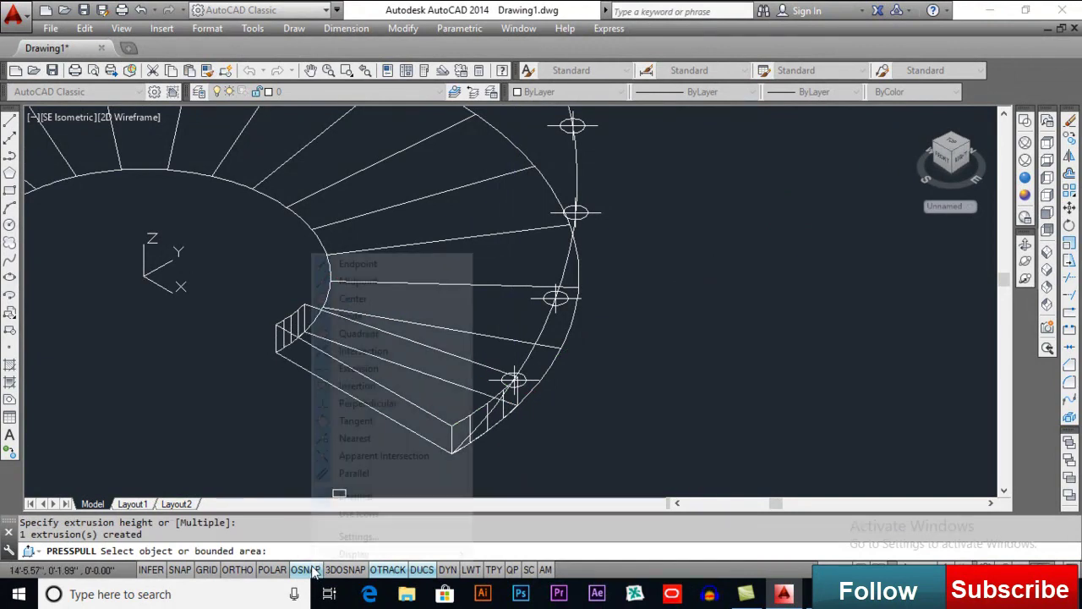
pyautogui.click(362, 536)
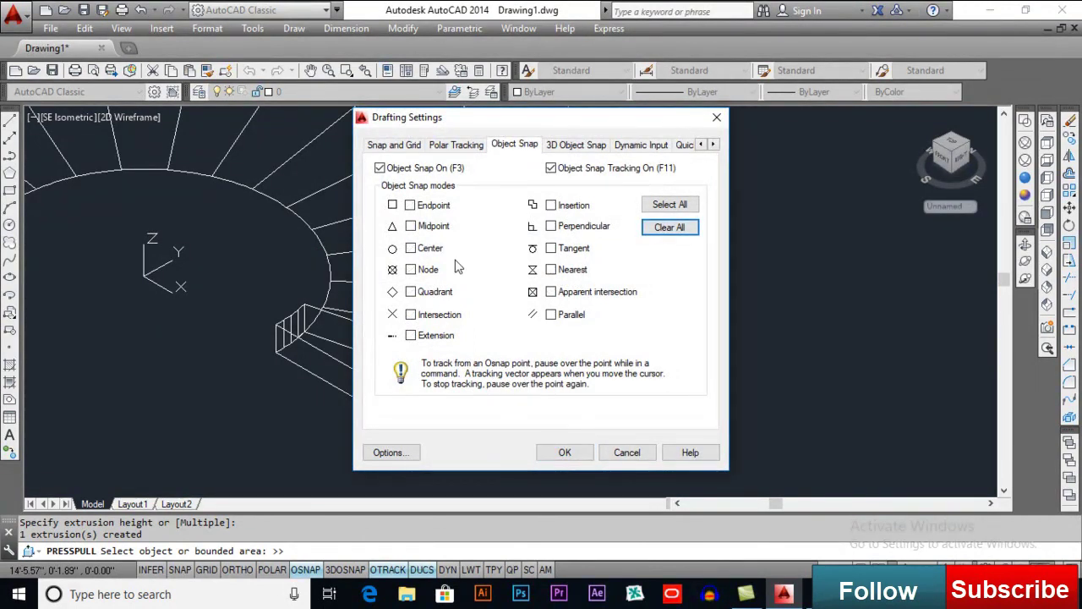
pyautogui.click(411, 269)
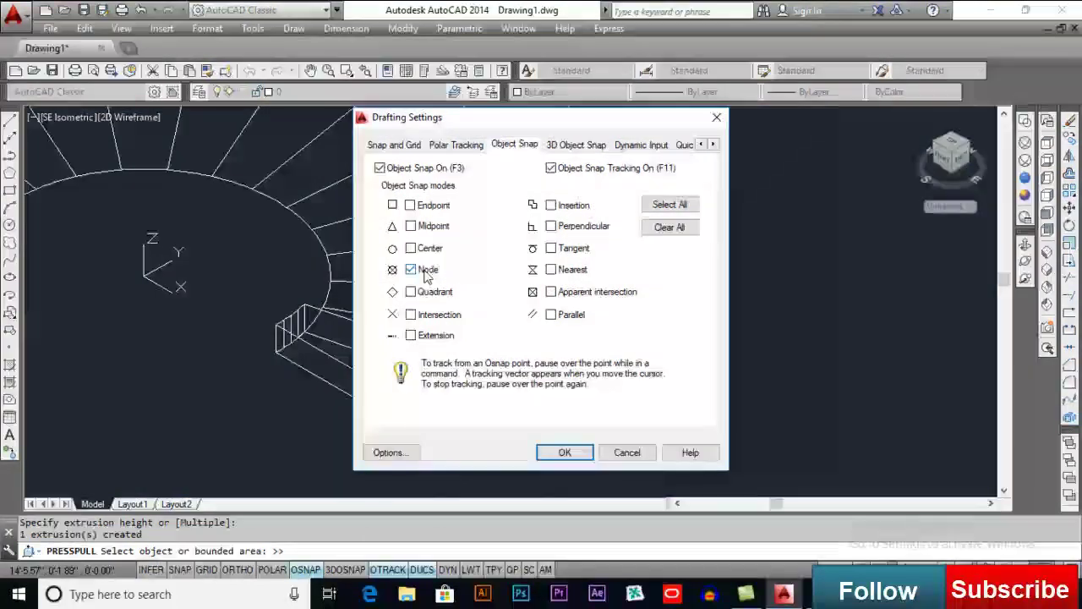
pyautogui.click(565, 452)
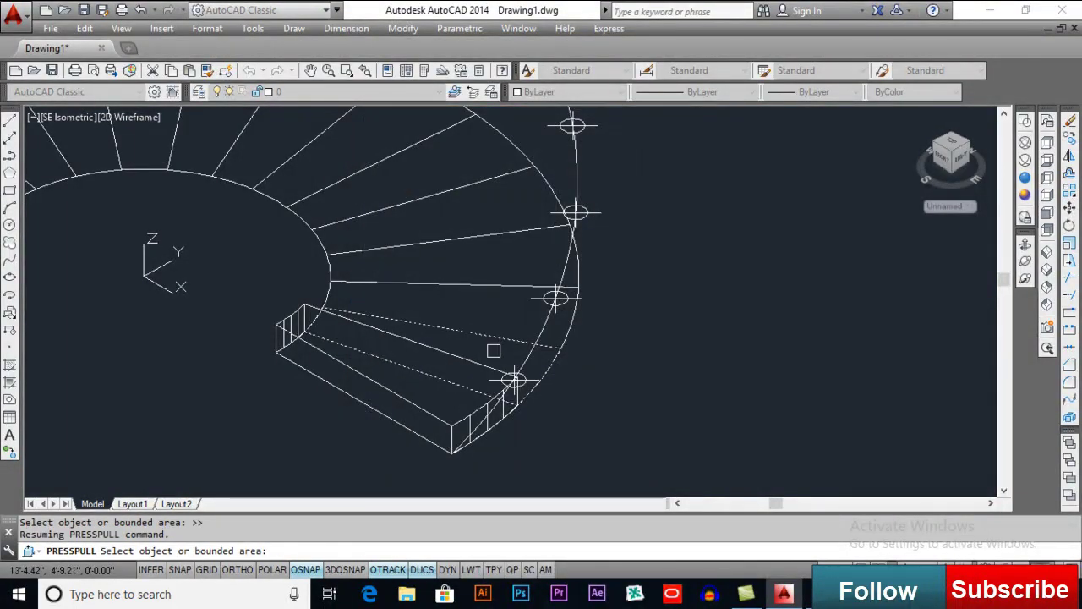
# Step: Raise the next tread to its helix division point and orbit to view the stairs from below
pyautogui.click(494, 350)
pyautogui.click(556, 297)
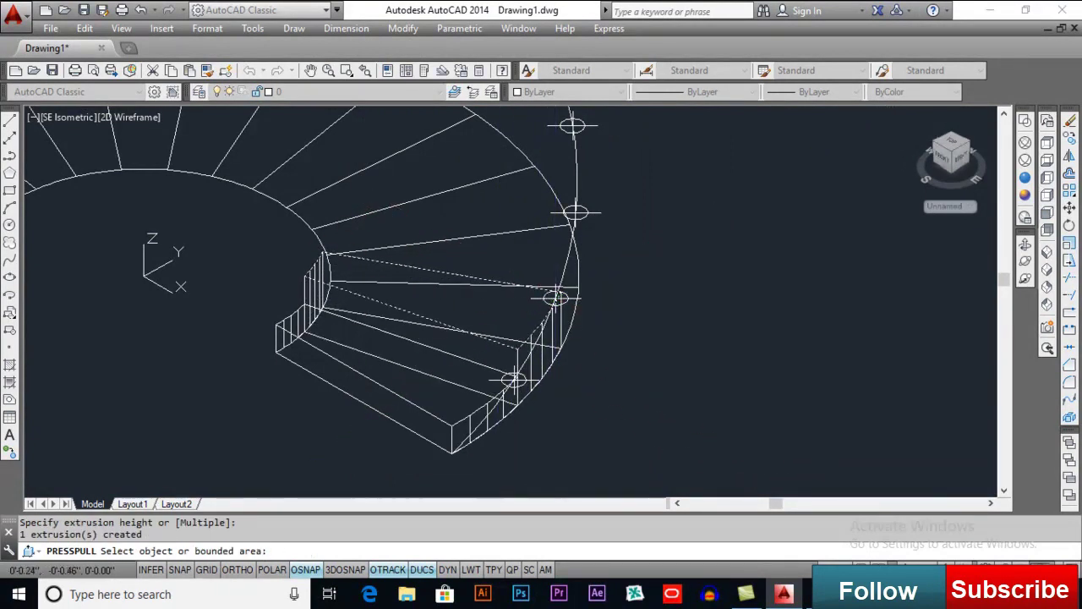
pyautogui.moveTo(586, 334); pyautogui.dragTo(550, 349, button='middle')
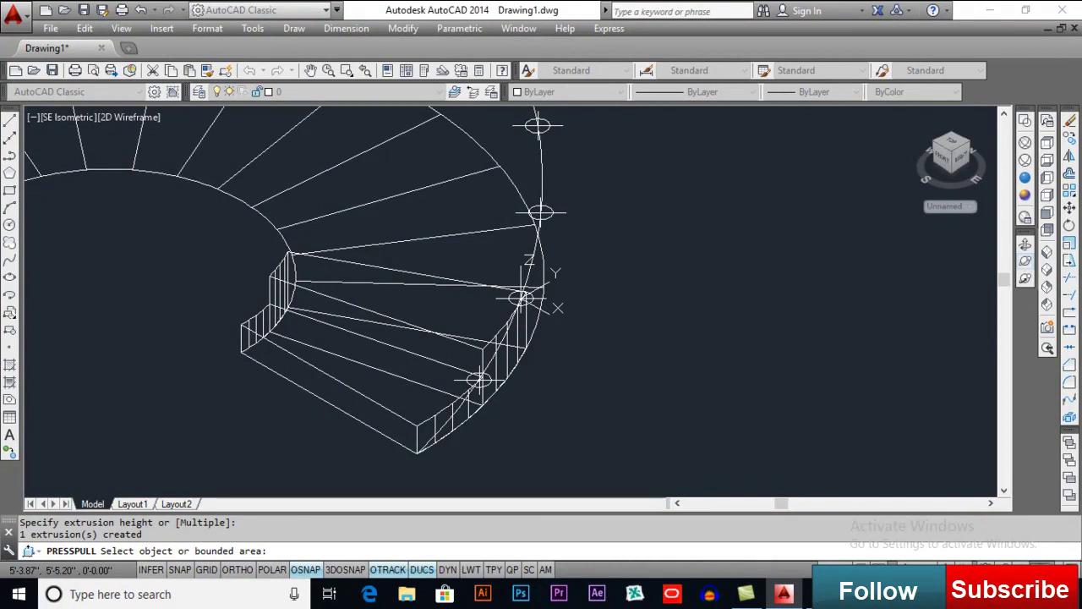
pyautogui.moveTo(693, 309)
pyautogui.keyDown('ctrl'); pyautogui.keyDown('shift'); pyautogui.mouseDown(button='middle')
pyautogui.moveTo(713, 312)
pyautogui.moveTo(682, 325)
pyautogui.mouseUp(button='middle'); pyautogui.keyUp('shift'); pyautogui.keyUp('ctrl')
pyautogui.keyDown('ctrl'); pyautogui.keyDown('shift'); pyautogui.moveTo(605, 315); pyautogui.dragTo(477, 312, button='middle'); pyautogui.keyUp('shift'); pyautogui.keyUp('ctrl')
pyautogui.rightClick(478, 313)
pyautogui.click(502, 283)
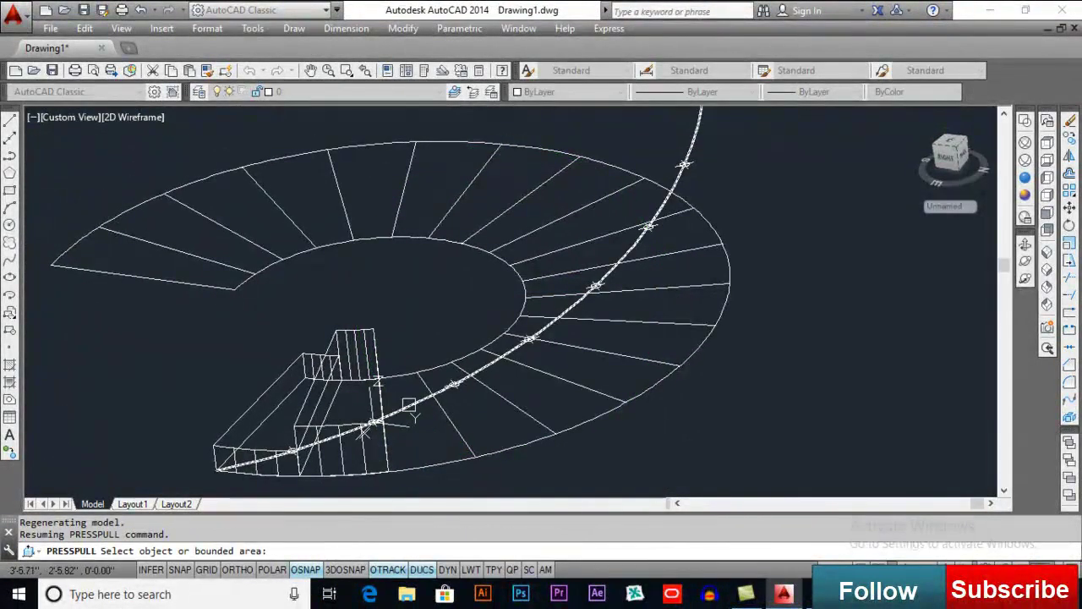
pyautogui.press('Escape')
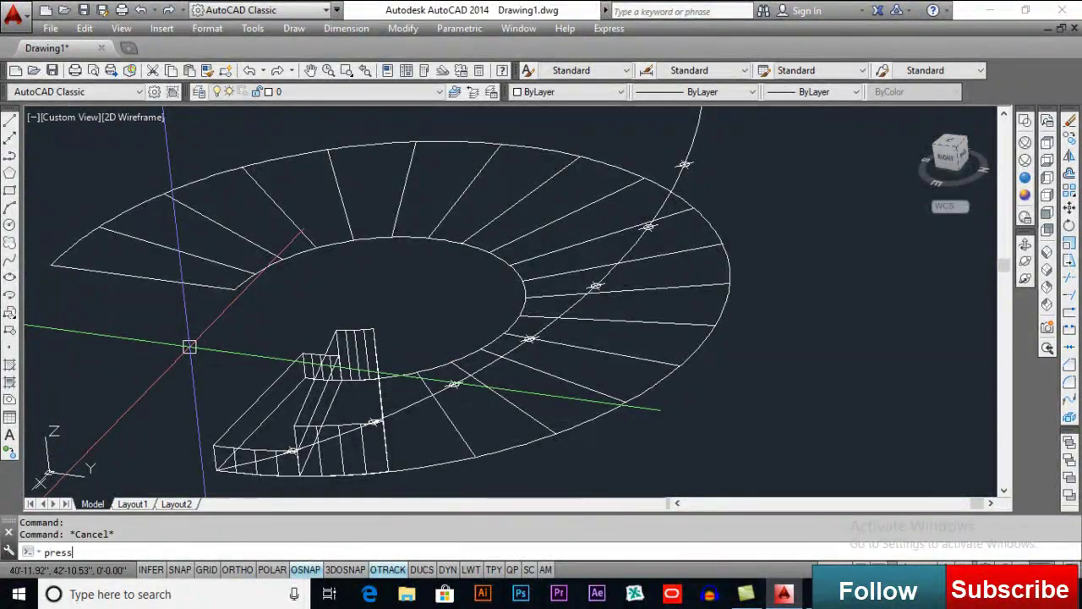
# Step: Restart PRESSPULL and raise the next three treads up to their helix division points
pyautogui.write('press')
pyautogui.press('Return')
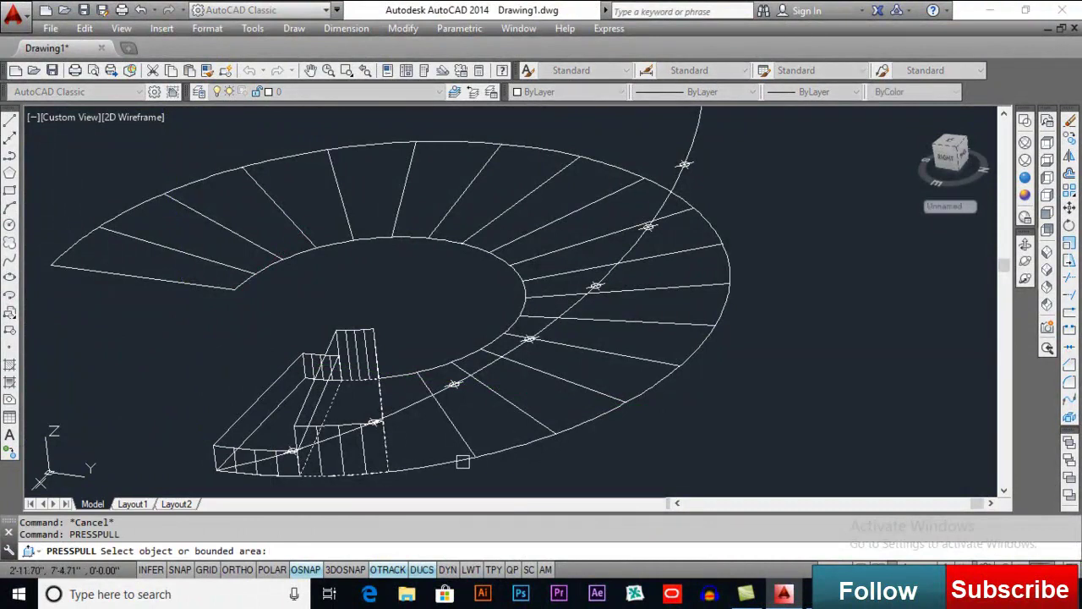
pyautogui.click(427, 418)
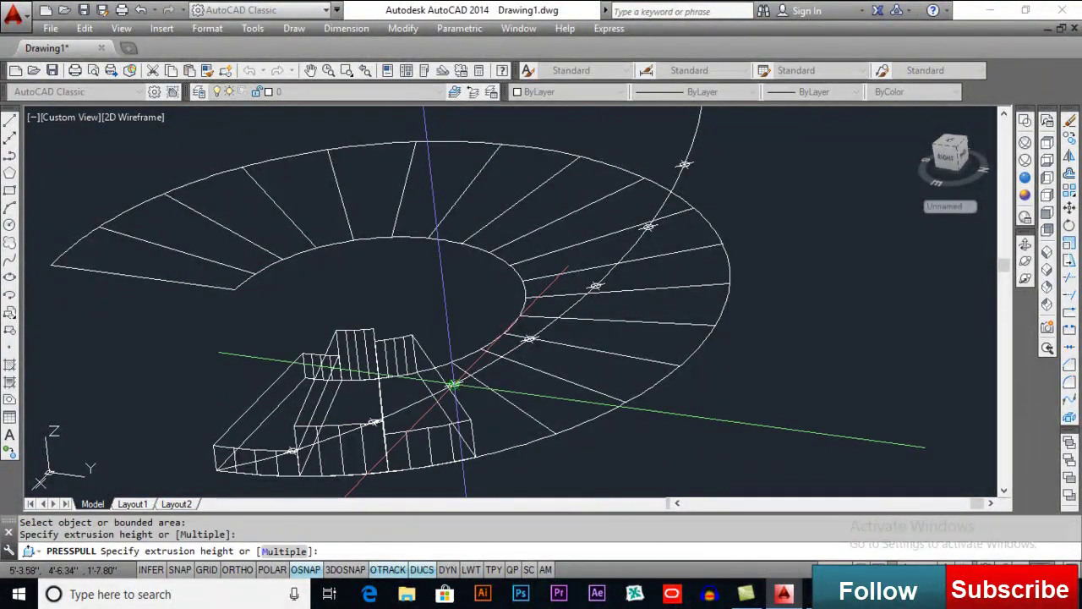
pyautogui.click(494, 410)
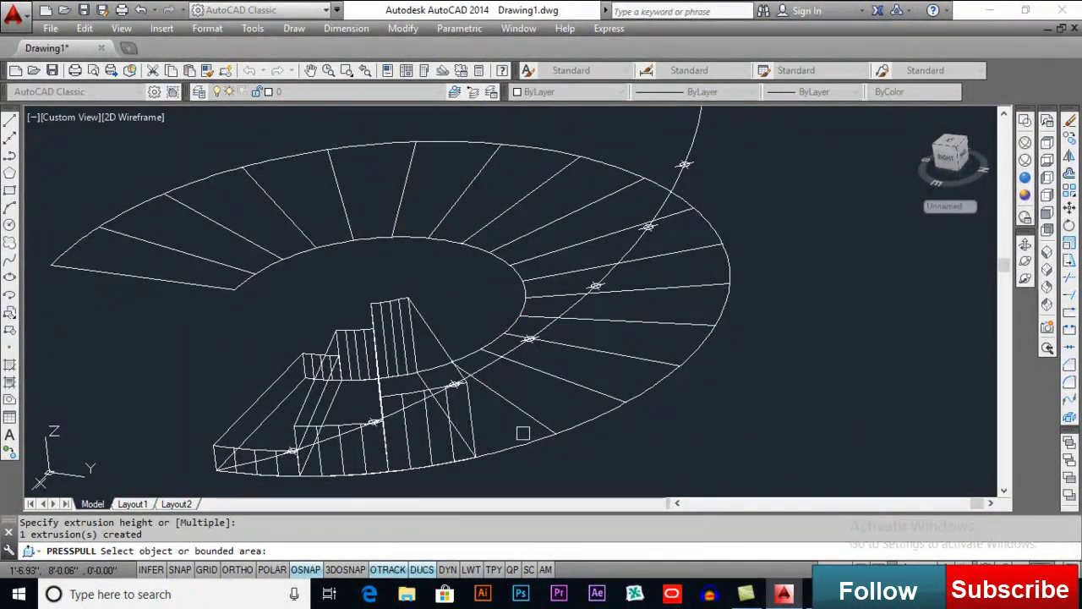
pyautogui.scroll(3, 525, 433)
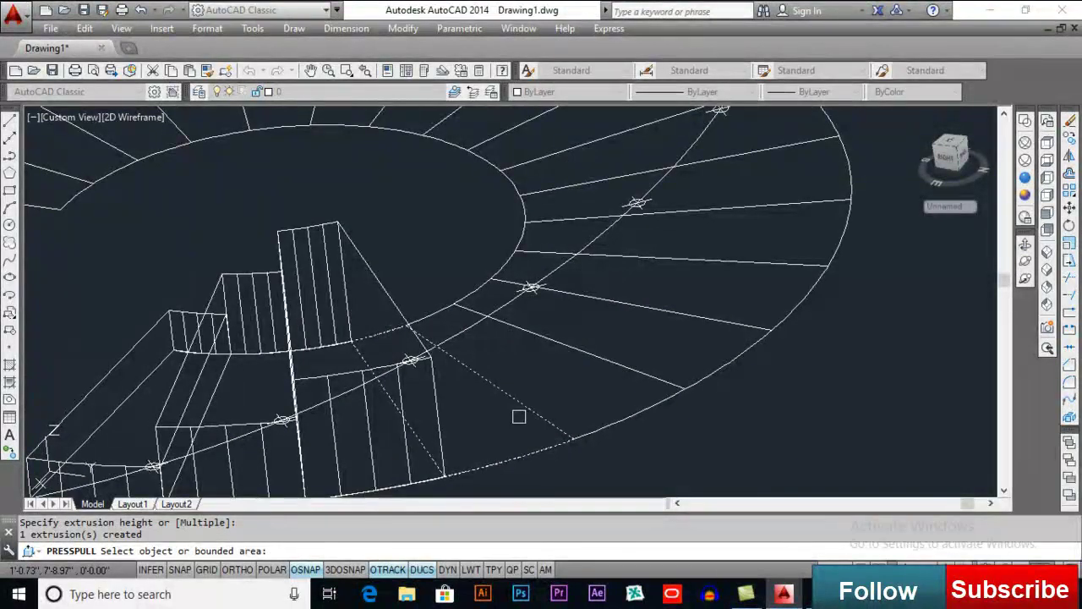
pyautogui.click(500, 364)
pyautogui.click(536, 289)
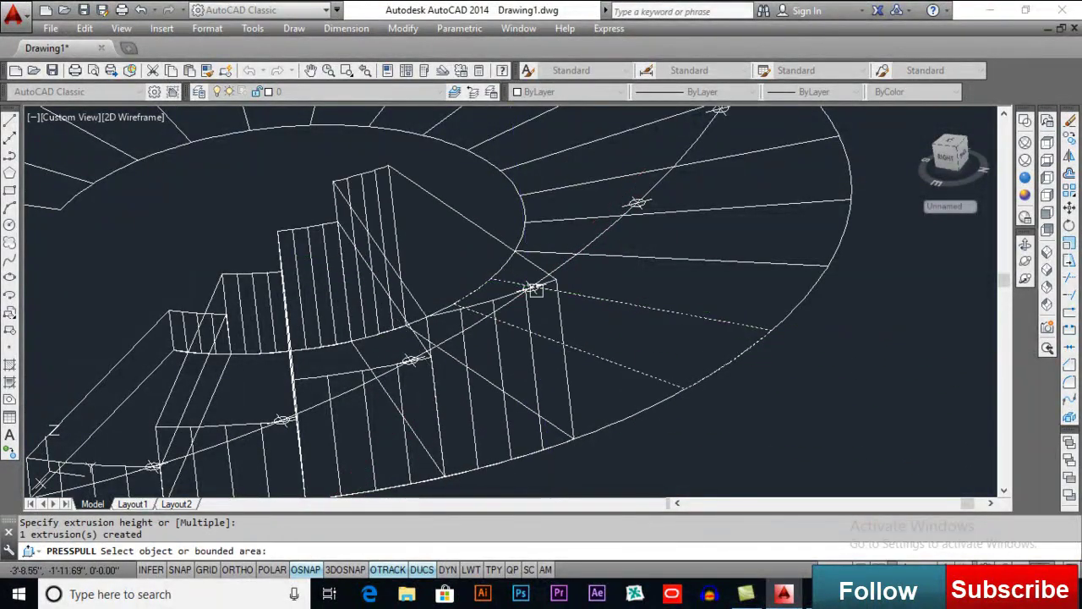
pyautogui.click(617, 394)
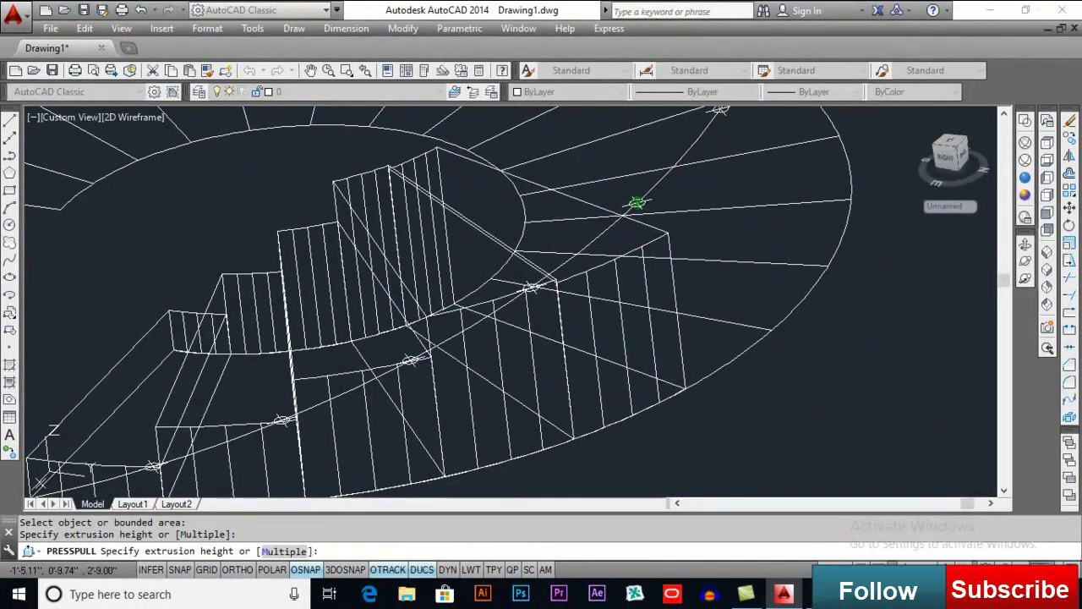
pyautogui.scroll(-5, 468, 414)
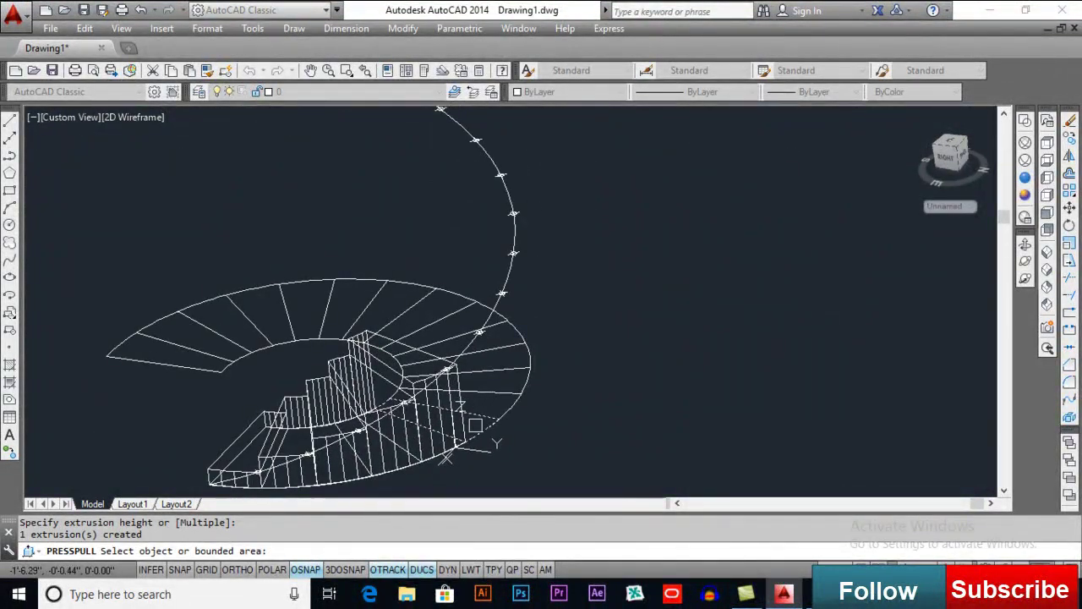
pyautogui.click(476, 426)
pyautogui.click(481, 332)
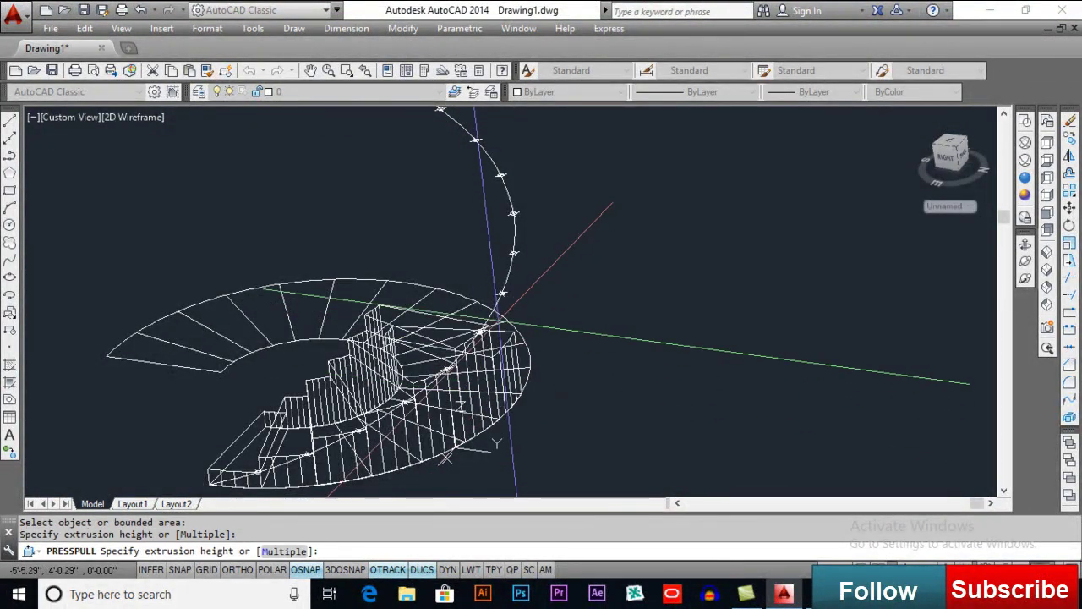
# Step: Orbit to a new angle and raise three more step regions to successive helix nodes
pyautogui.click(1025, 221)
pyautogui.moveTo(551, 343); pyautogui.dragTo(575, 275)
pyautogui.rightClick(575, 276)
pyautogui.click(603, 285)
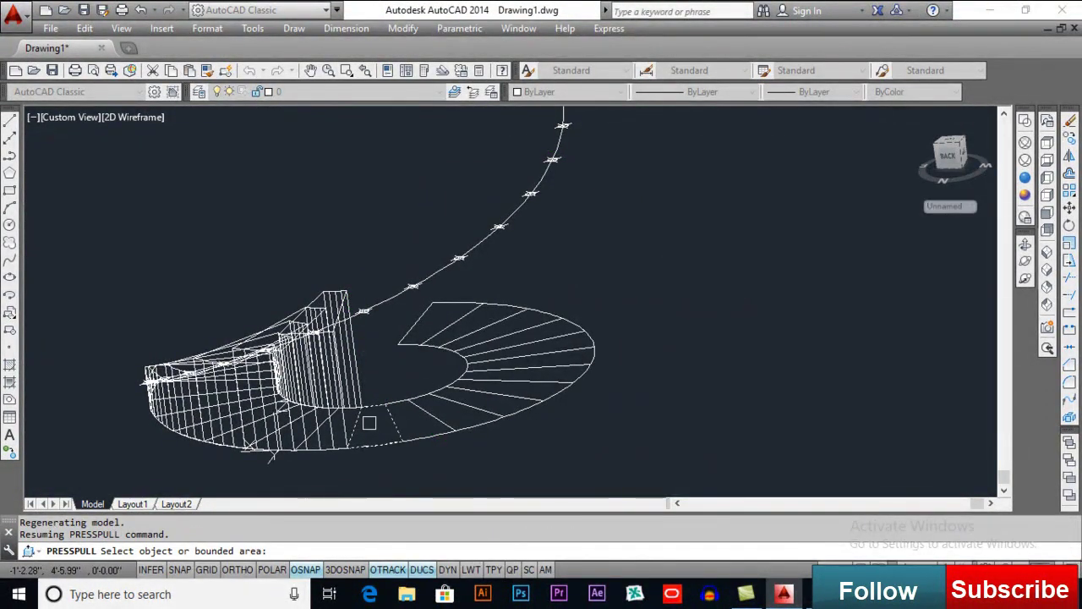
pyautogui.click(369, 423)
pyautogui.click(363, 307)
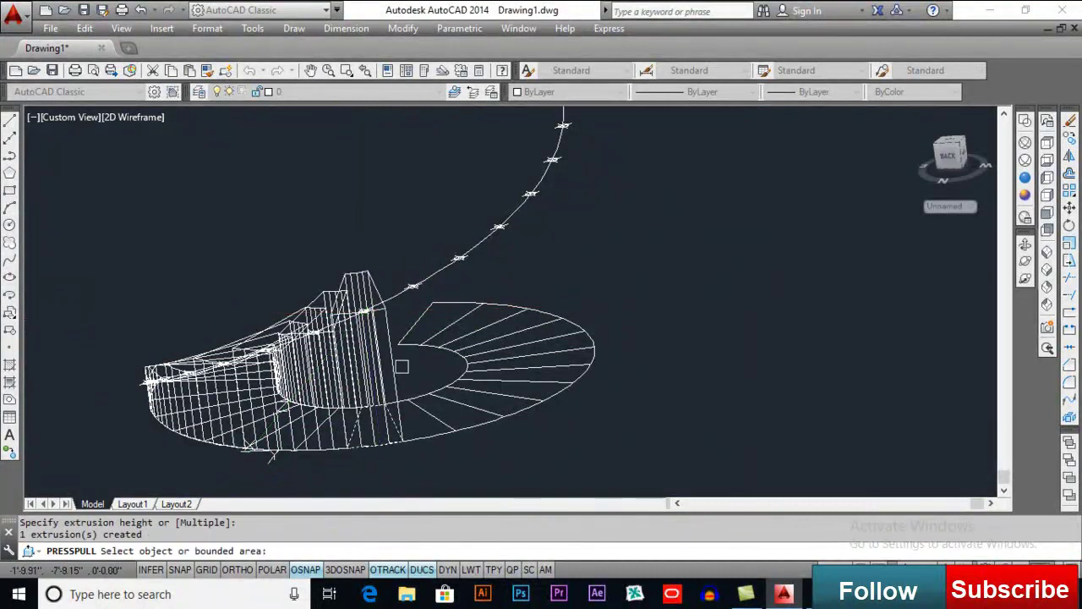
pyautogui.click(405, 339)
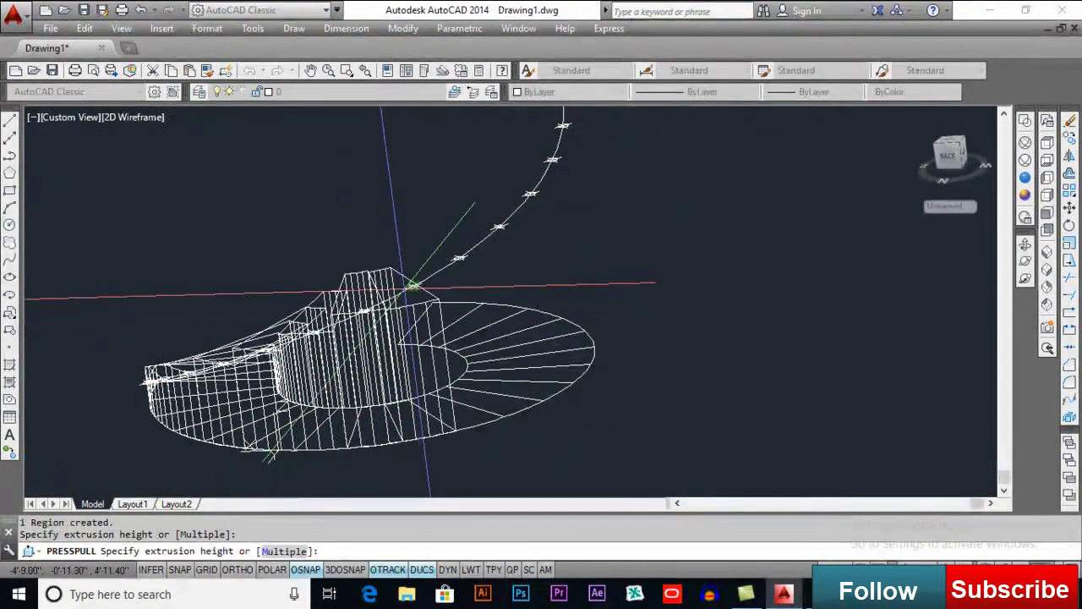
pyautogui.click(414, 285)
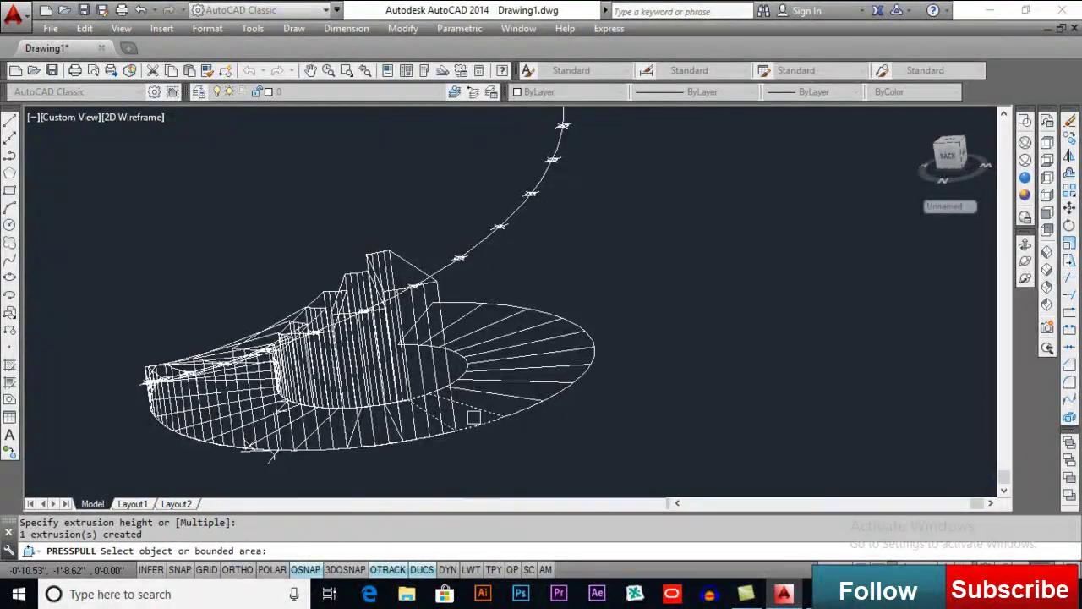
pyautogui.click(457, 257)
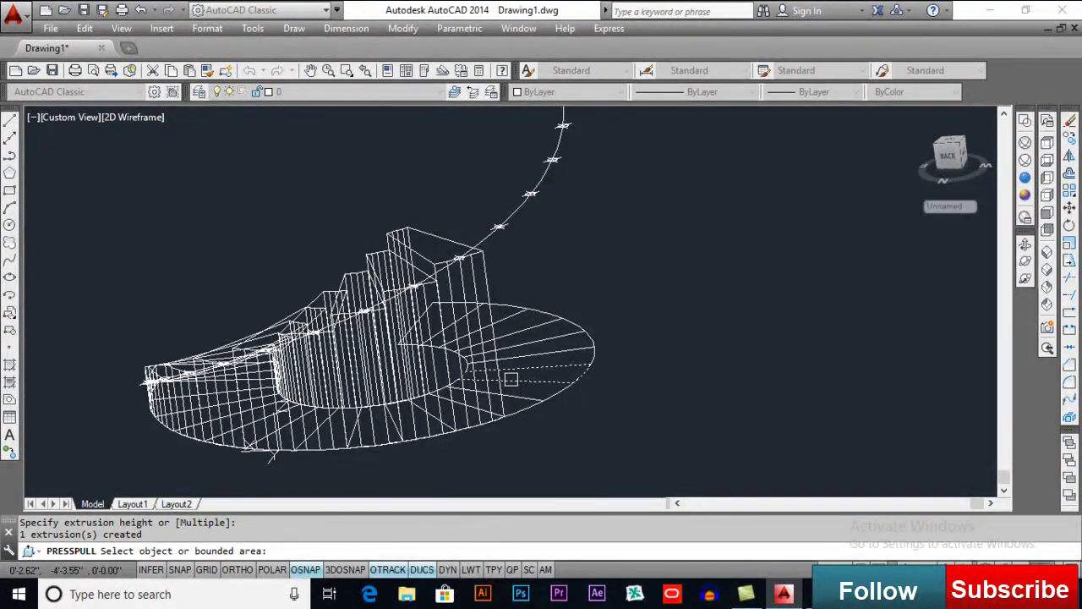
pyautogui.keyDown('shift'); pyautogui.moveTo(510, 379); pyautogui.dragTo(638, 389, button='middle'); pyautogui.keyUp('shift')
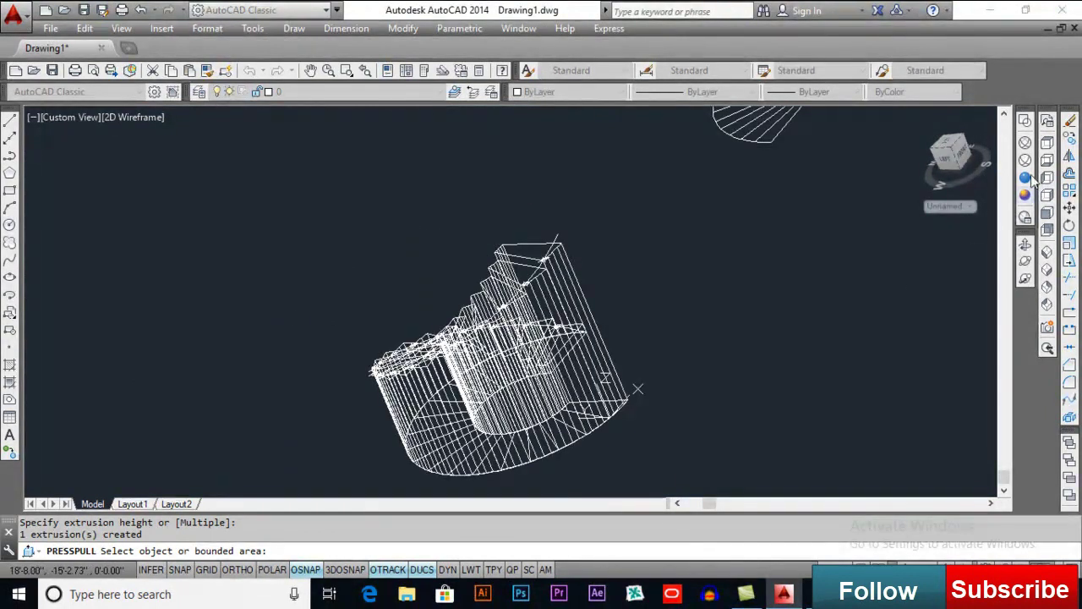
# Step: From Front view, union all 39 step objects into one solid, then return to SE Isometric
pyautogui.click(1049, 277)
pyautogui.scroll(5, 483, 321)
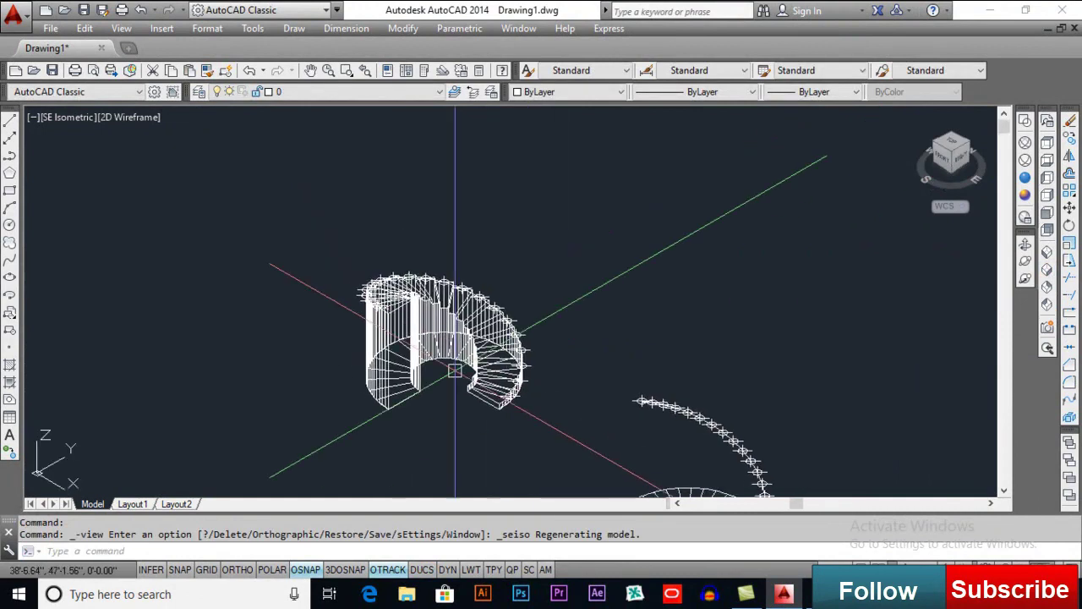
pyautogui.scroll(-3, 451, 371)
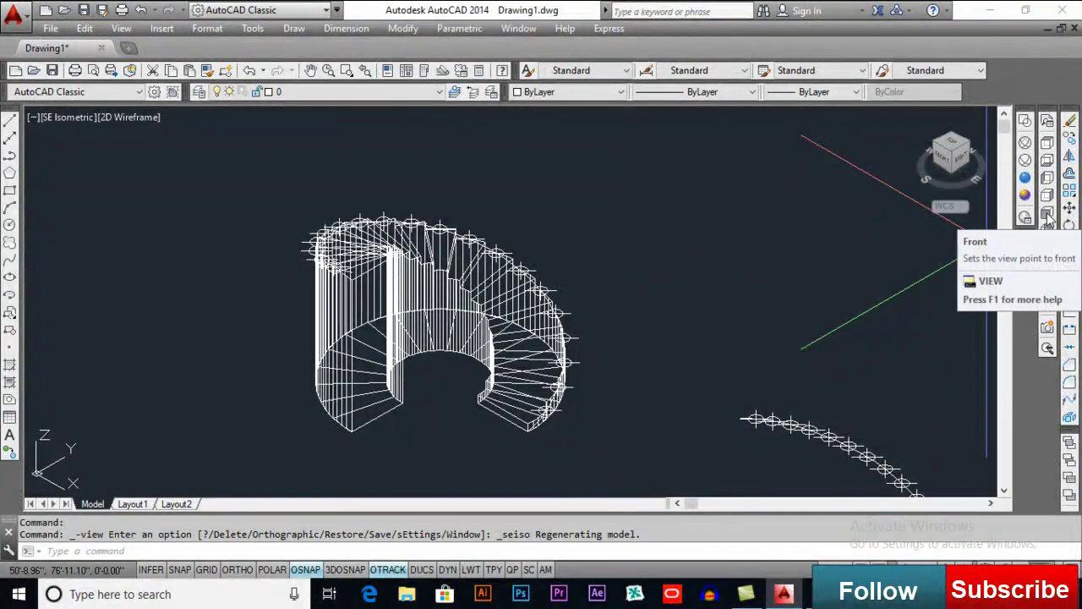
pyautogui.click(1049, 218)
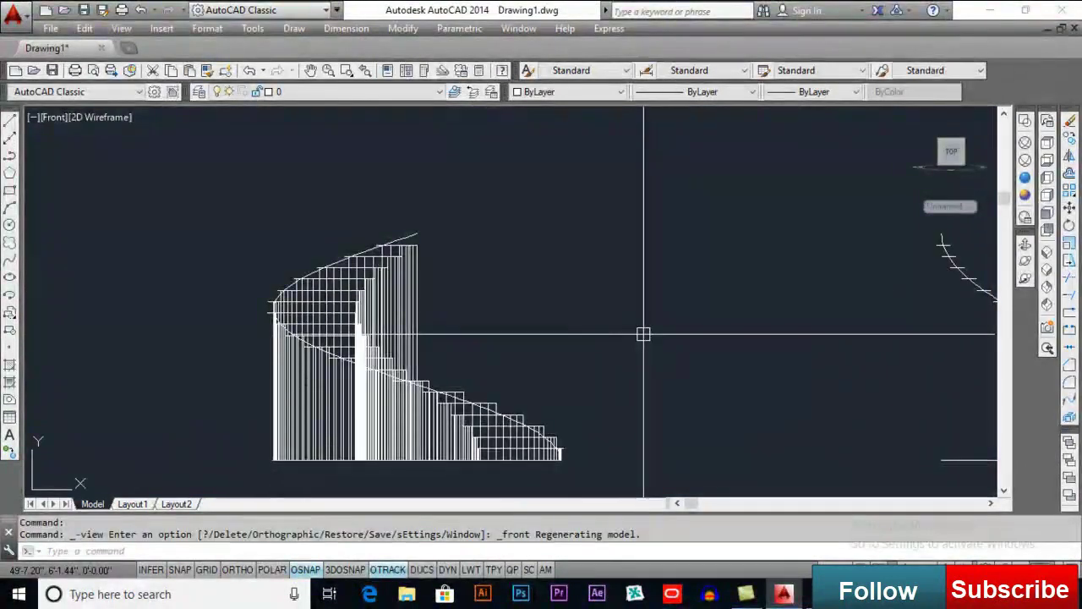
pyautogui.write('un')
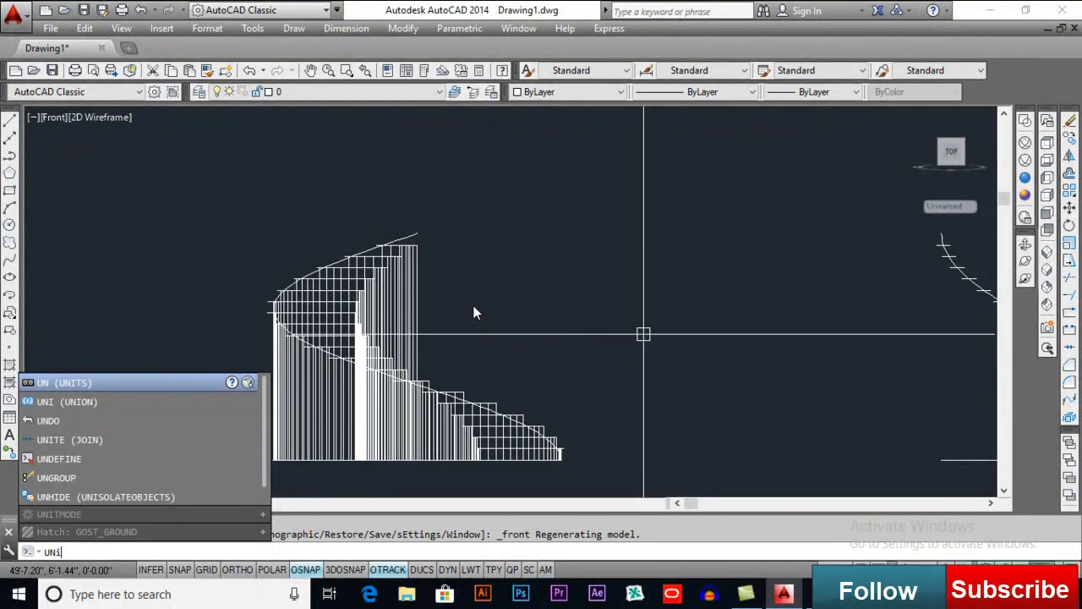
pyautogui.press('Return')
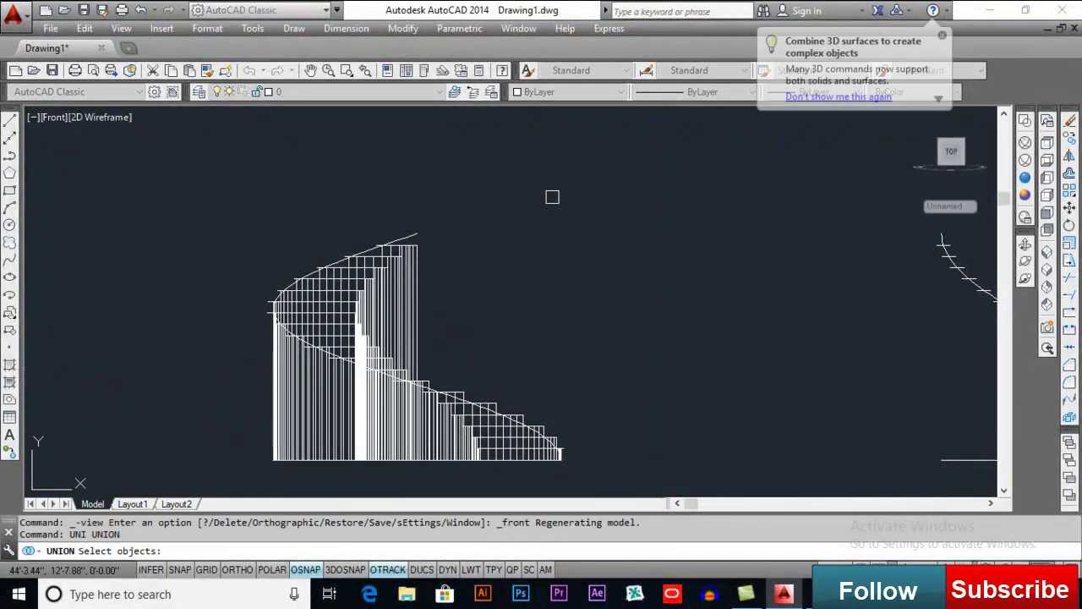
pyautogui.click(661, 196)
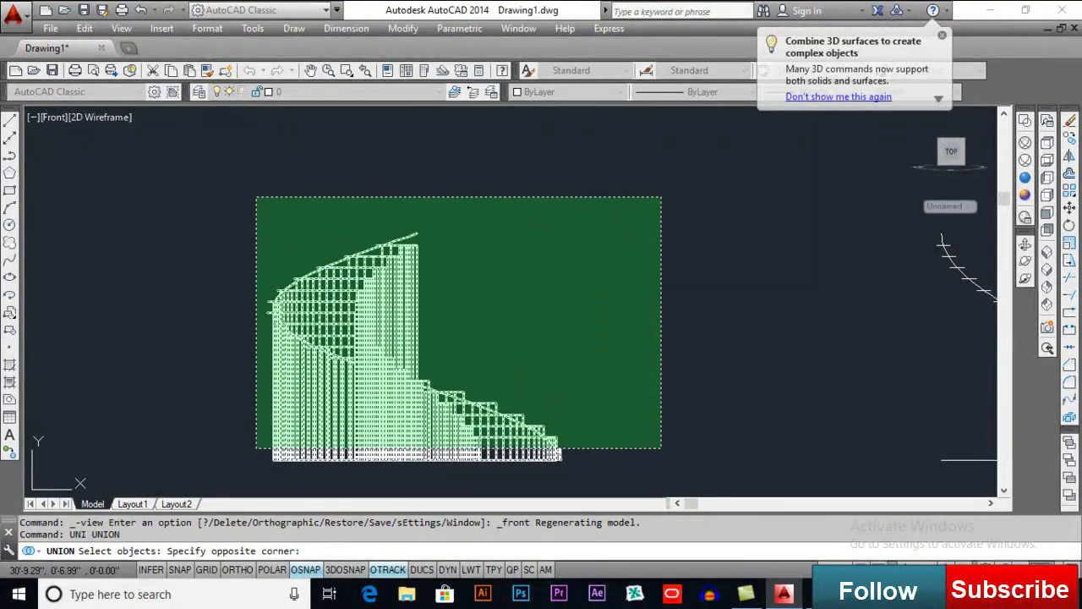
pyautogui.click(256, 453)
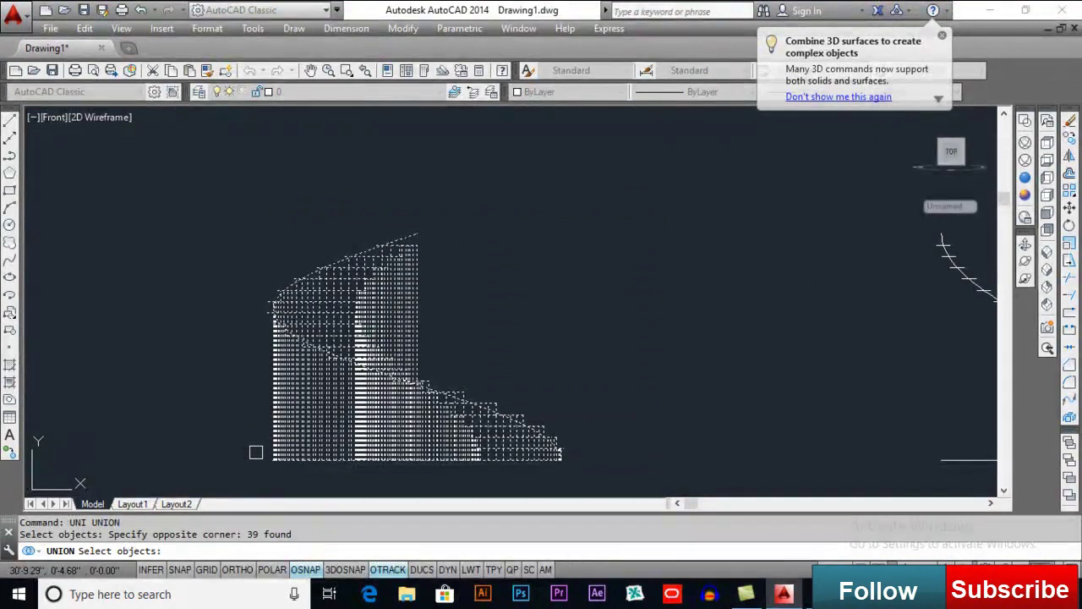
pyautogui.press('Return')
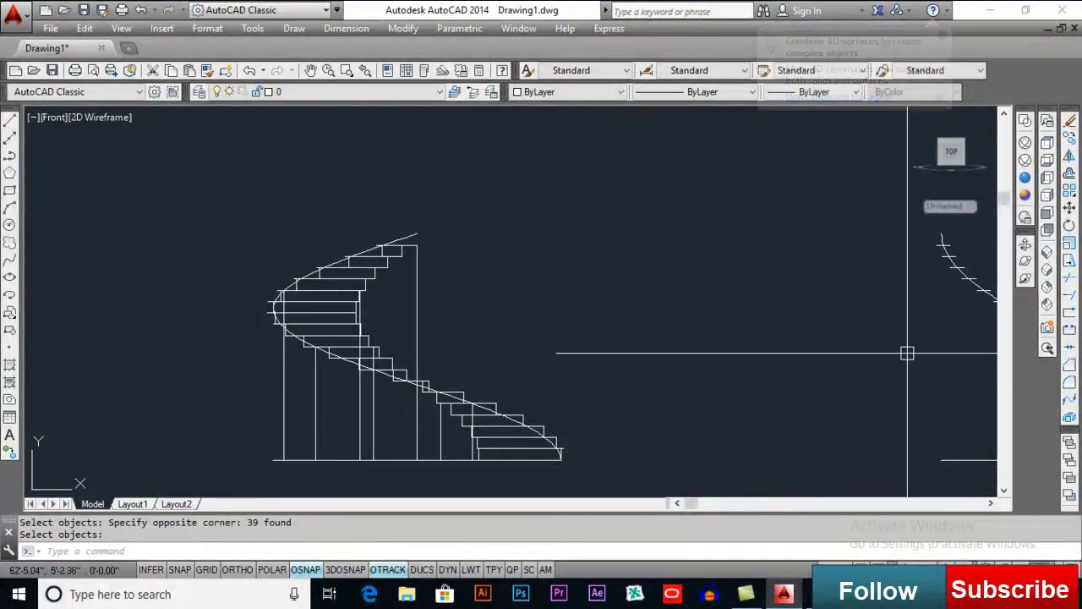
pyautogui.click(1048, 277)
pyautogui.keyDown('shift'); pyautogui.moveTo(440, 355); pyautogui.dragTo(398, 375, button='middle'); pyautogui.keyUp('shift')
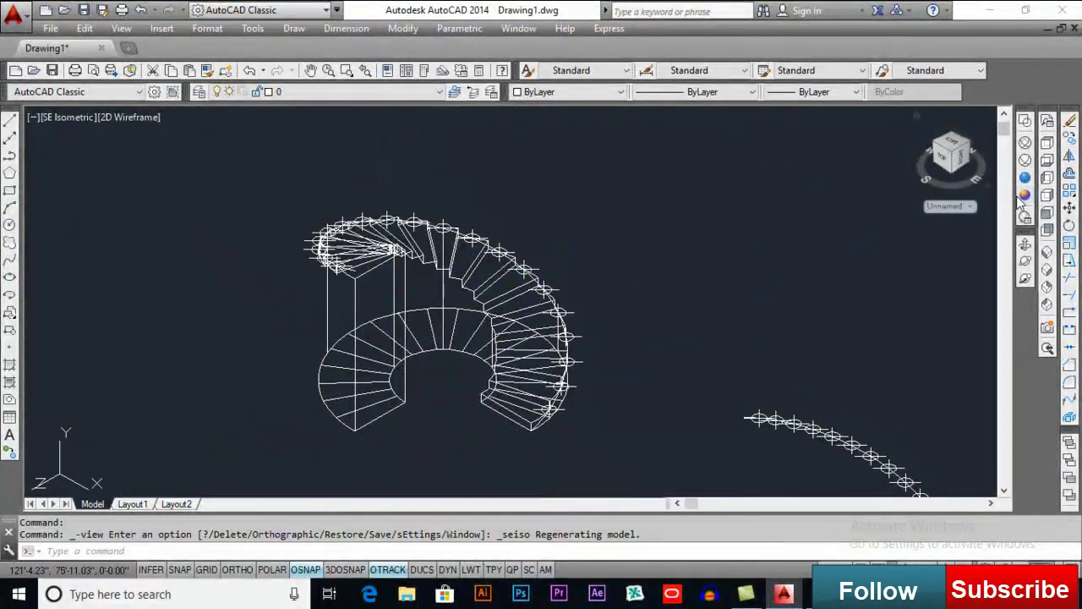
# Step: Inspect the merged staircase in Conceptual shading, then return to wireframe display
pyautogui.click(1025, 195)
pyautogui.keyDown('shift'); pyautogui.moveTo(784, 268); pyautogui.dragTo(677, 296, button='middle'); pyautogui.keyUp('shift')
pyautogui.scroll(2, 571, 338)
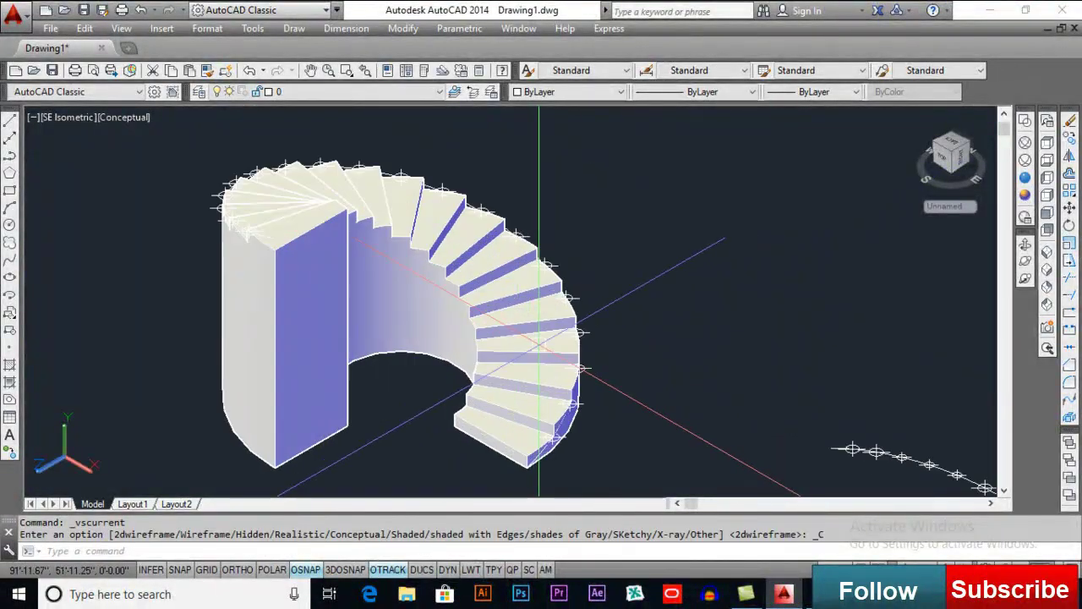
pyautogui.moveTo(564, 345); pyautogui.dragTo(565, 334, button='middle')
pyautogui.scroll(3, 541, 423)
pyautogui.scroll(3, 585, 410)
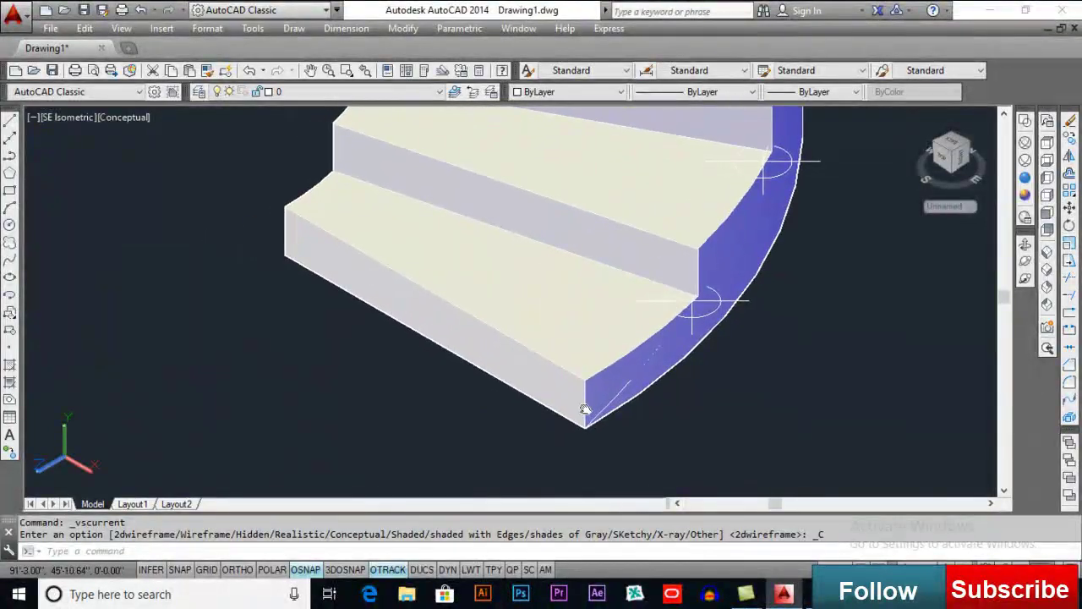
pyautogui.click(1026, 122)
pyautogui.moveTo(108, 439); pyautogui.dragTo(125, 435, button='middle')
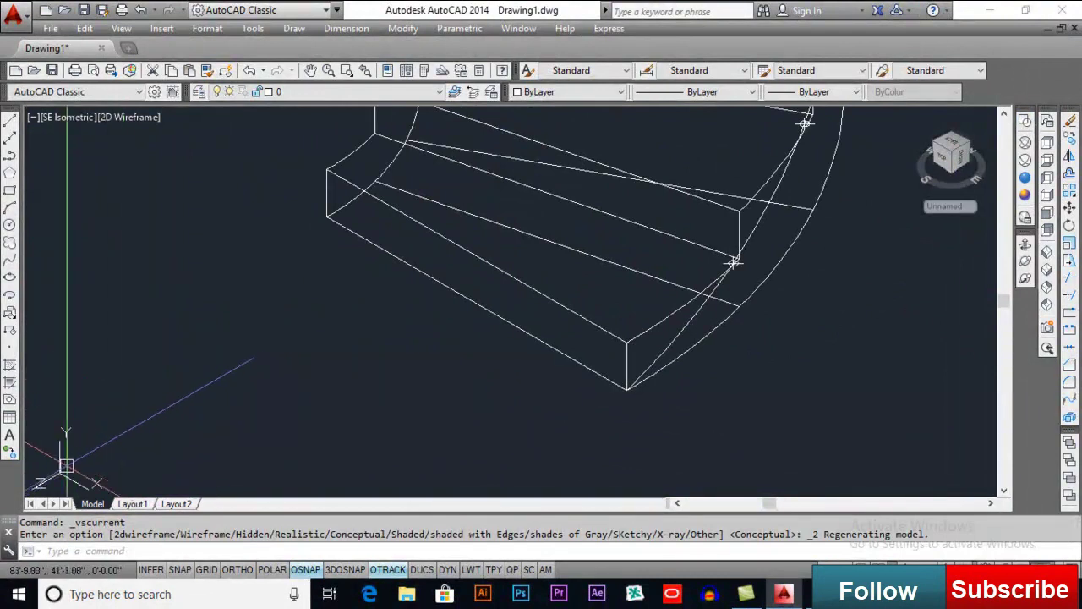
# Step: Enable all object snap modes and move the UCS origin to the lowest step's corner
pyautogui.moveTo(63, 479)
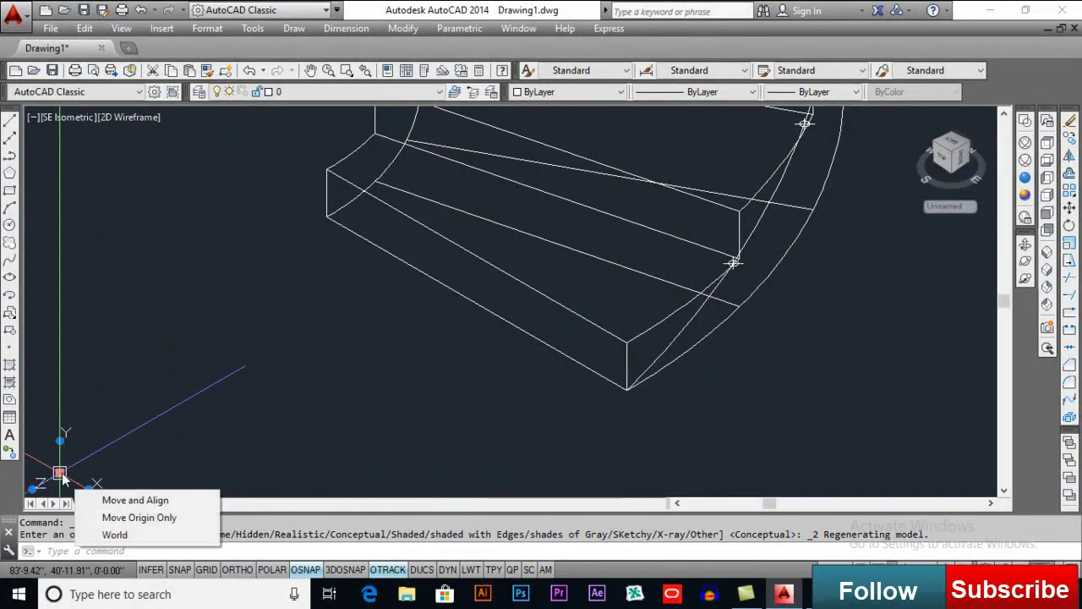
pyautogui.click(63, 478)
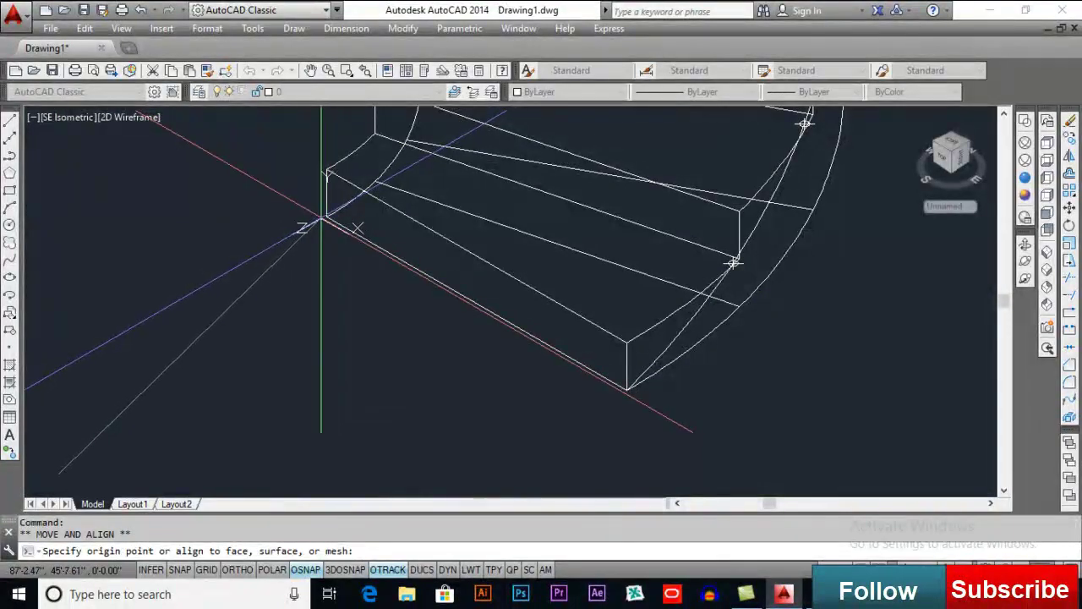
pyautogui.rightClick(300, 575)
pyautogui.click(347, 538)
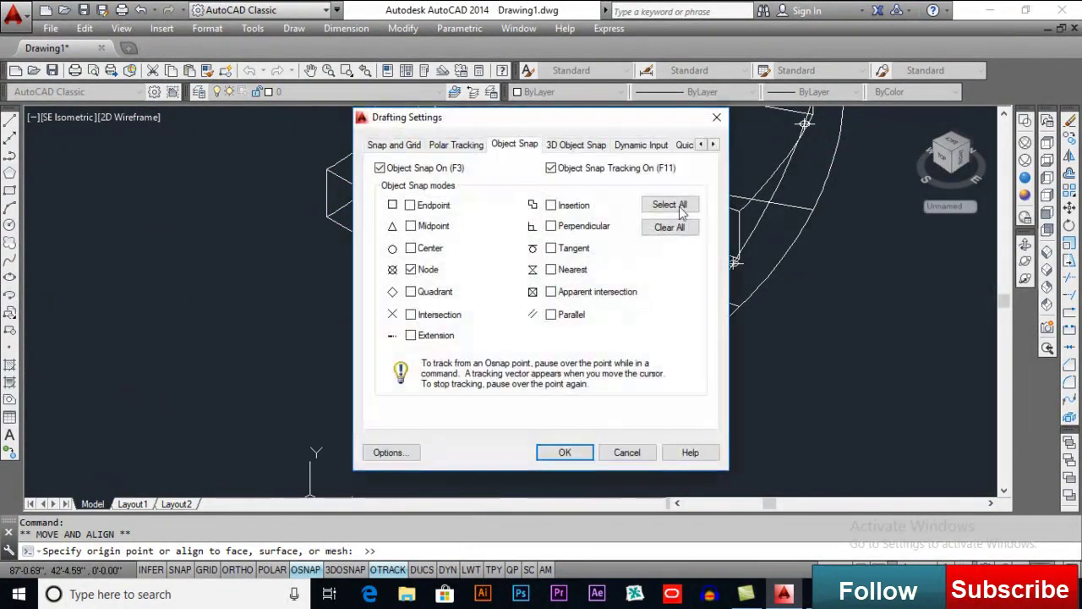
pyautogui.click(668, 205)
pyautogui.click(565, 452)
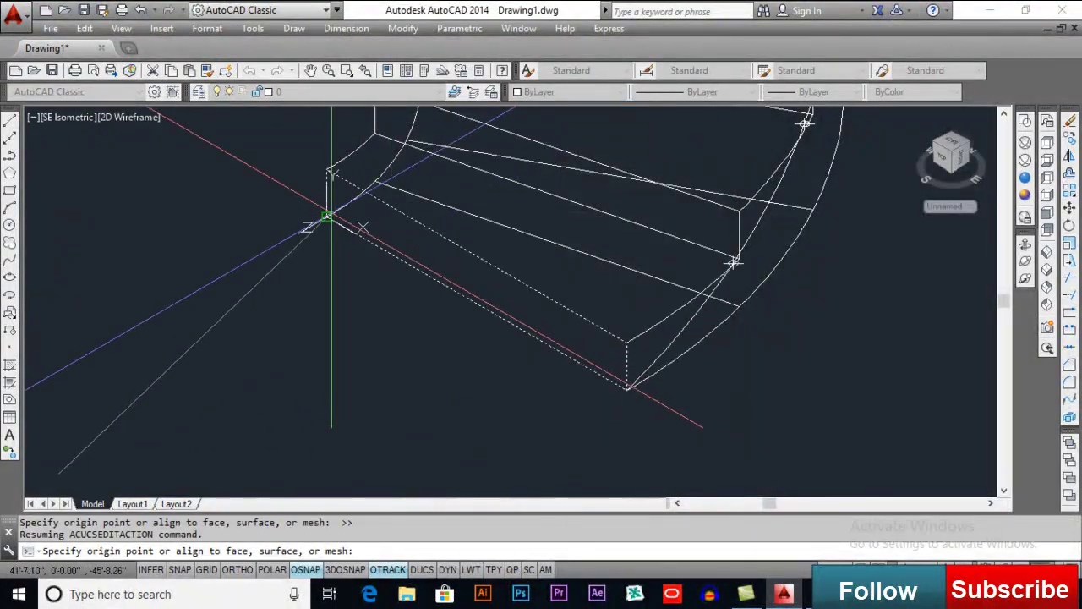
pyautogui.click(326, 218)
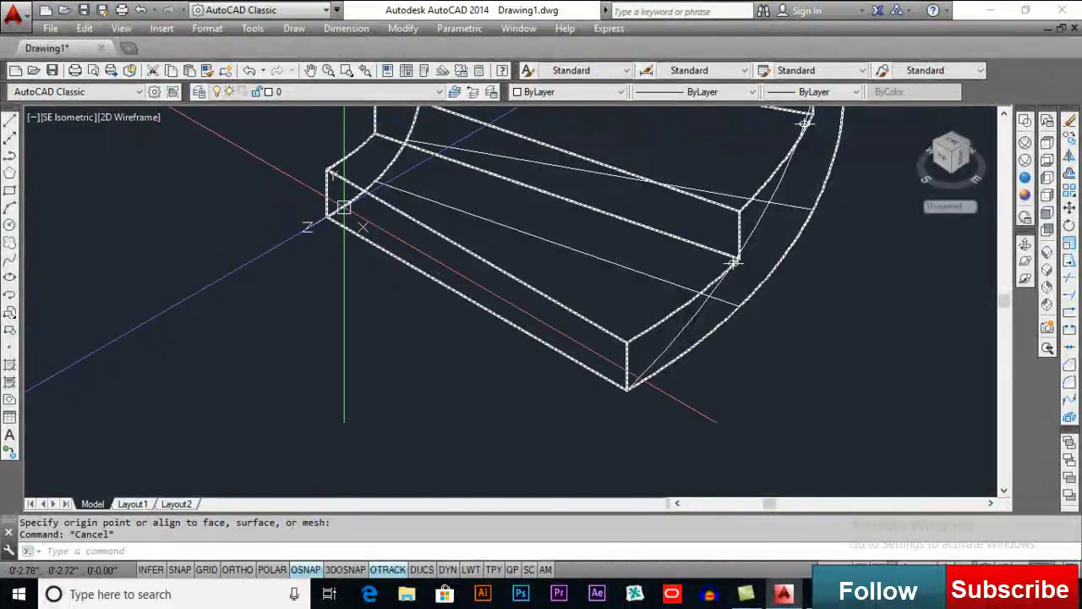
pyautogui.moveTo(290, 242); pyautogui.dragTo(308, 266, button='middle')
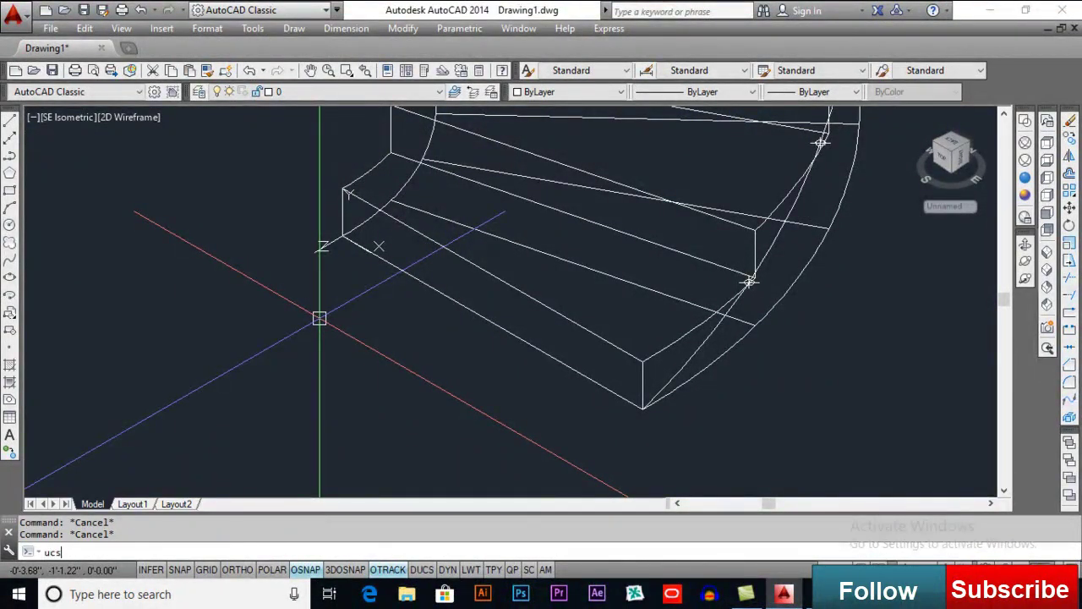
pyautogui.press('Return')
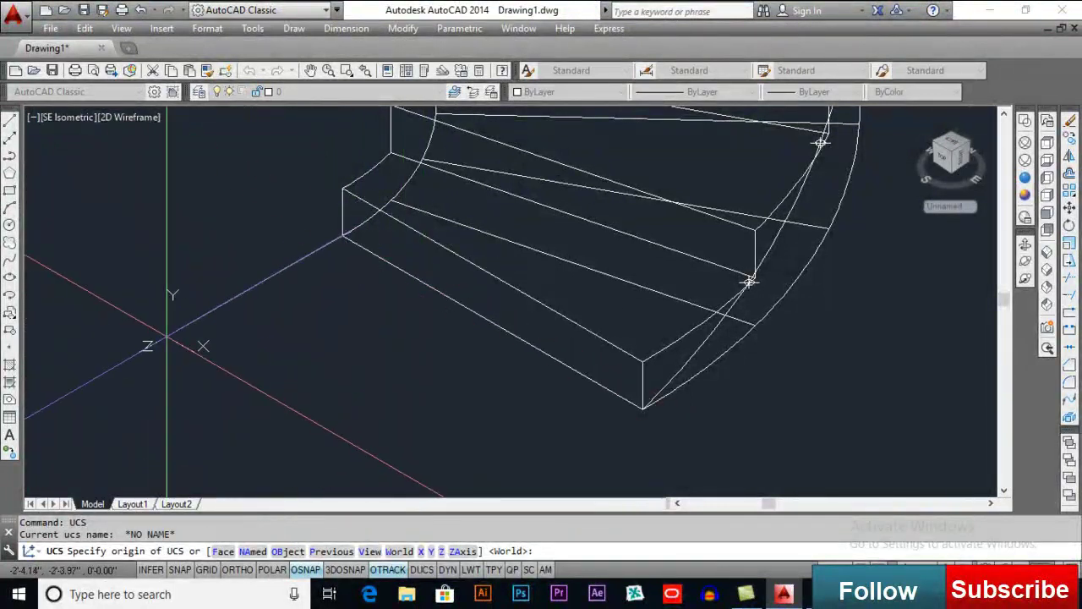
pyautogui.press('Escape')
pyautogui.moveTo(377, 276); pyautogui.dragTo(304, 272, button='middle')
pyautogui.press('Escape')
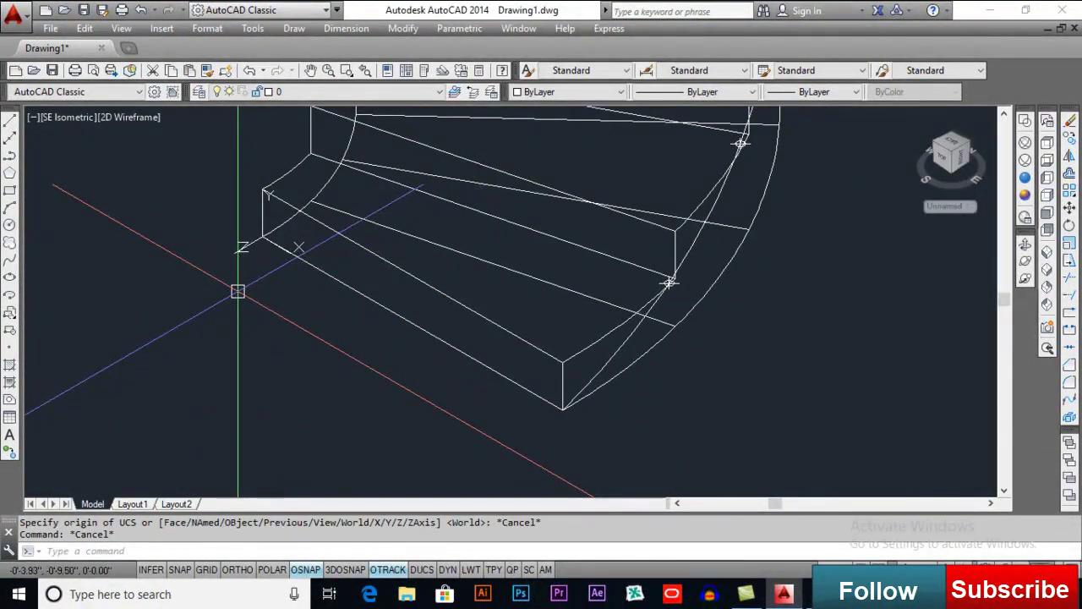
# Step: Draw a rectangle from the step corner with a 6.6 value, then delete it
pyautogui.write('RE')
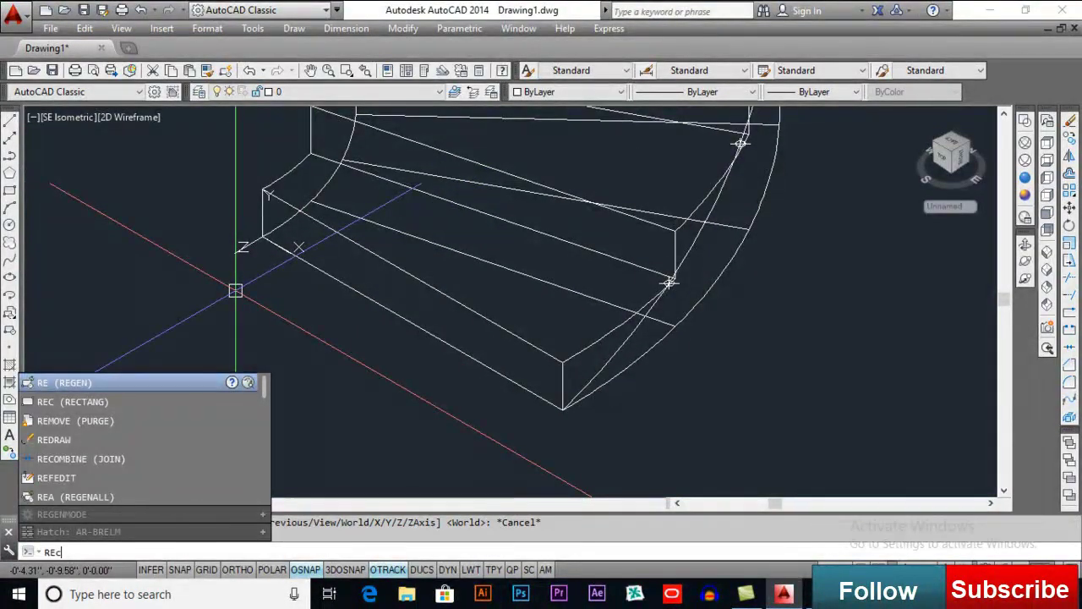
pyautogui.write('c')
pyautogui.press('Return')
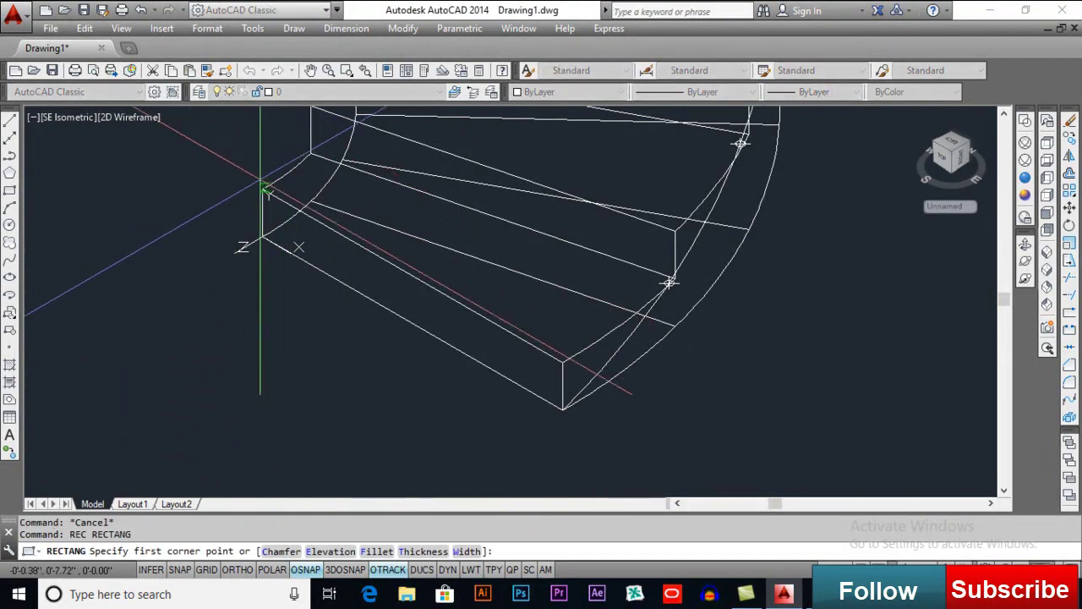
pyautogui.click(263, 189)
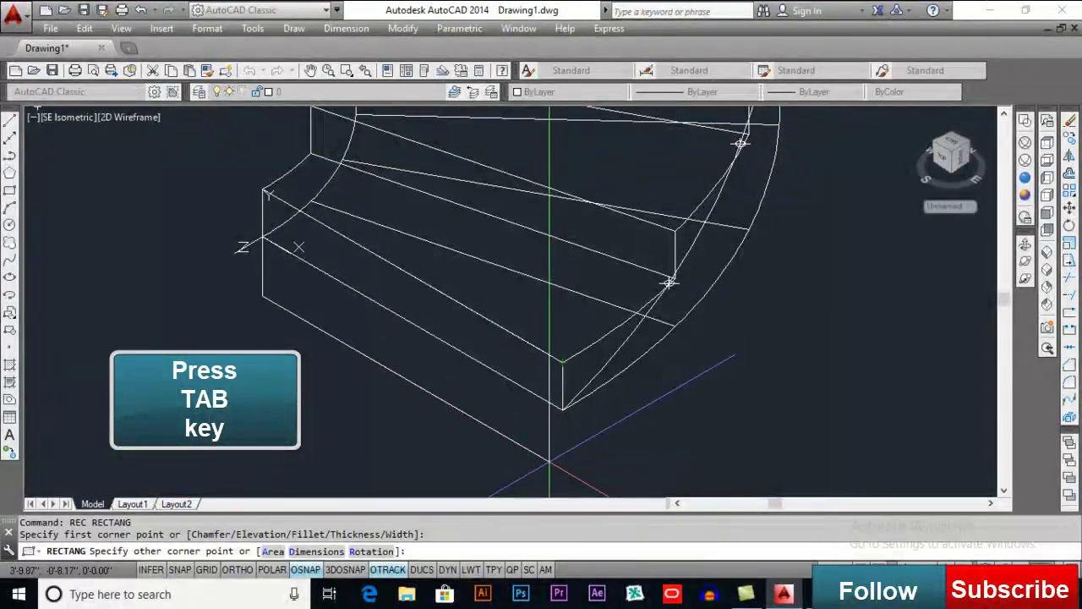
pyautogui.press('Tab')
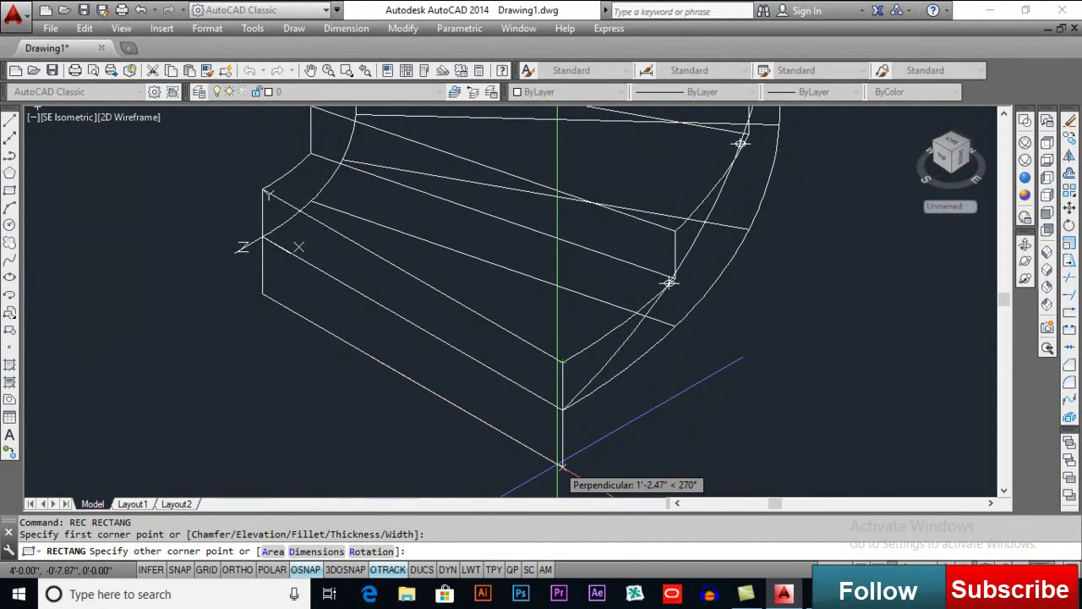
pyautogui.write('6.6')
pyautogui.press('Return')
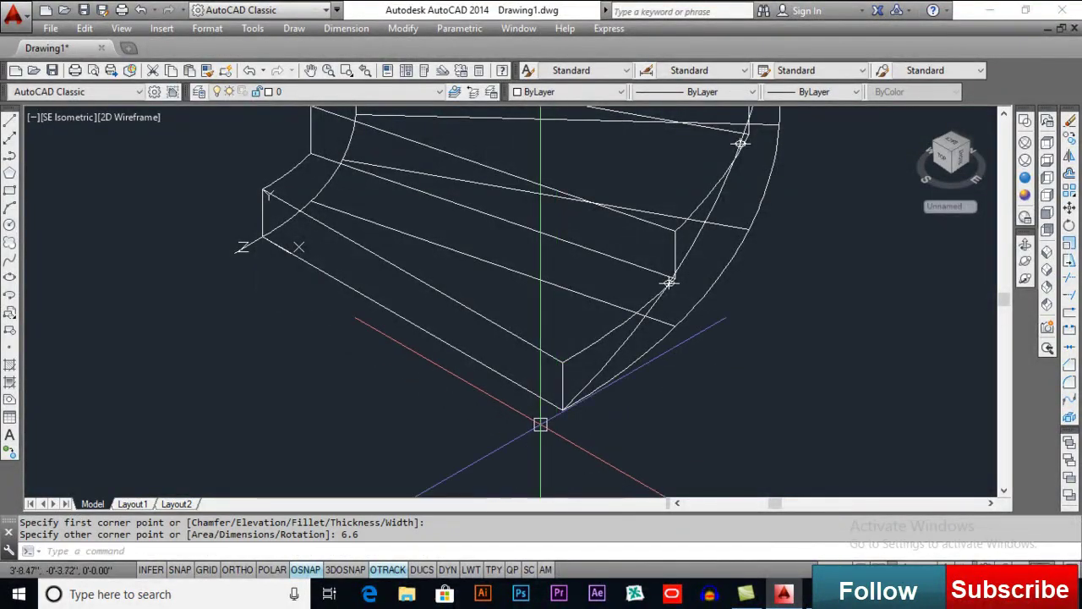
pyautogui.press('Delete')
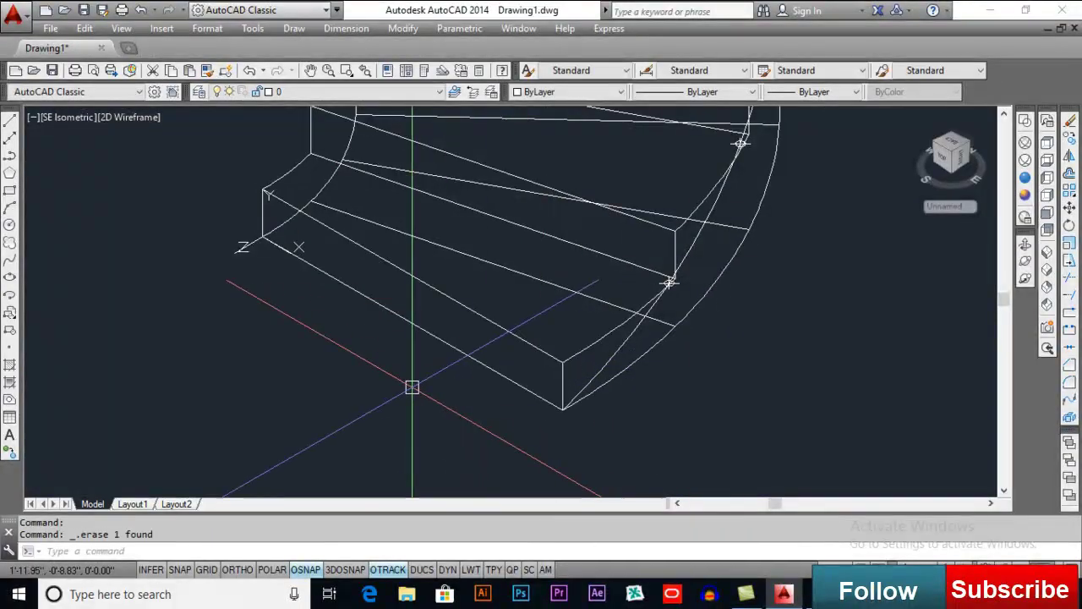
# Step: Draw a new rectangle from the bottom step's corner using 7 for the other corner
pyautogui.write('c')
pyautogui.press('Return')
pyautogui.click(262, 240)
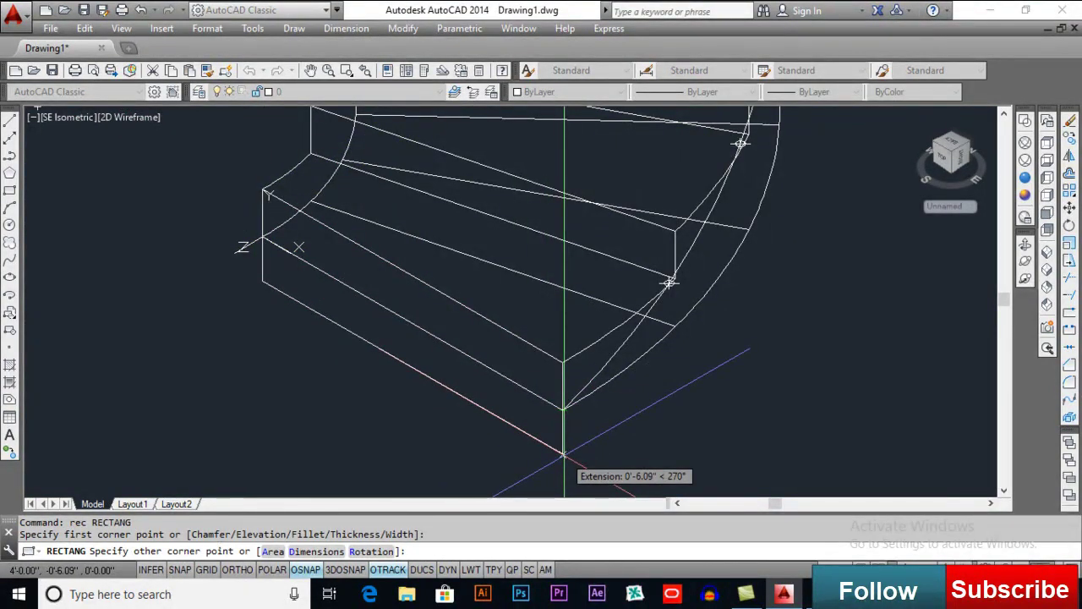
pyautogui.write('7')
pyautogui.press('Return')
pyautogui.moveTo(660, 452); pyautogui.dragTo(548, 441, button='middle')
pyautogui.scroll(-4, 548, 441)
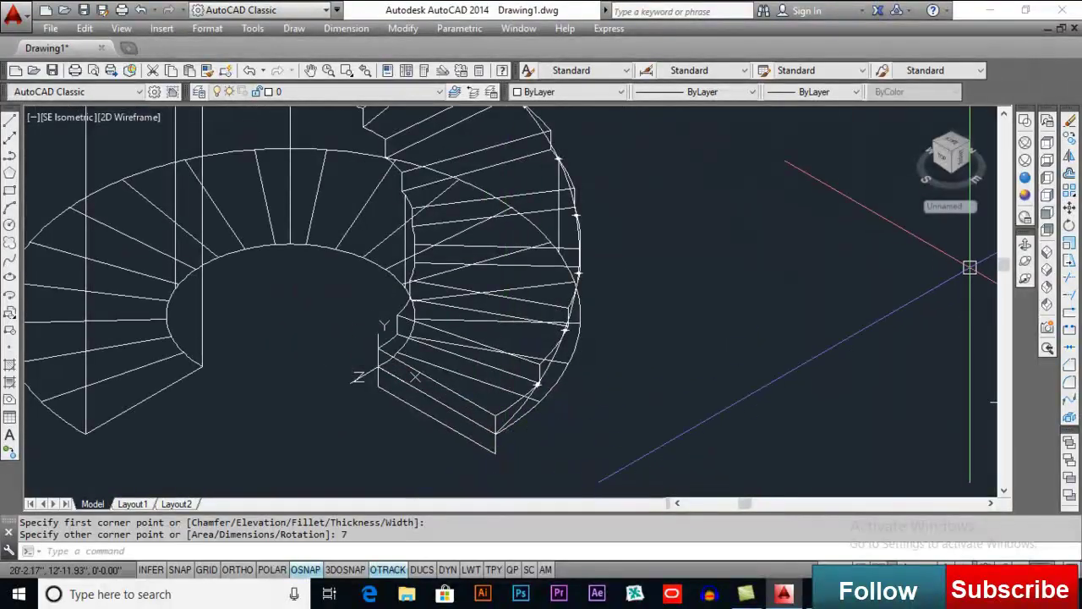
# Step: Start SWEEP in 2D Wireframe and select the rectangle as the profile
pyautogui.click(1024, 196)
pyautogui.scroll(4, 507, 456)
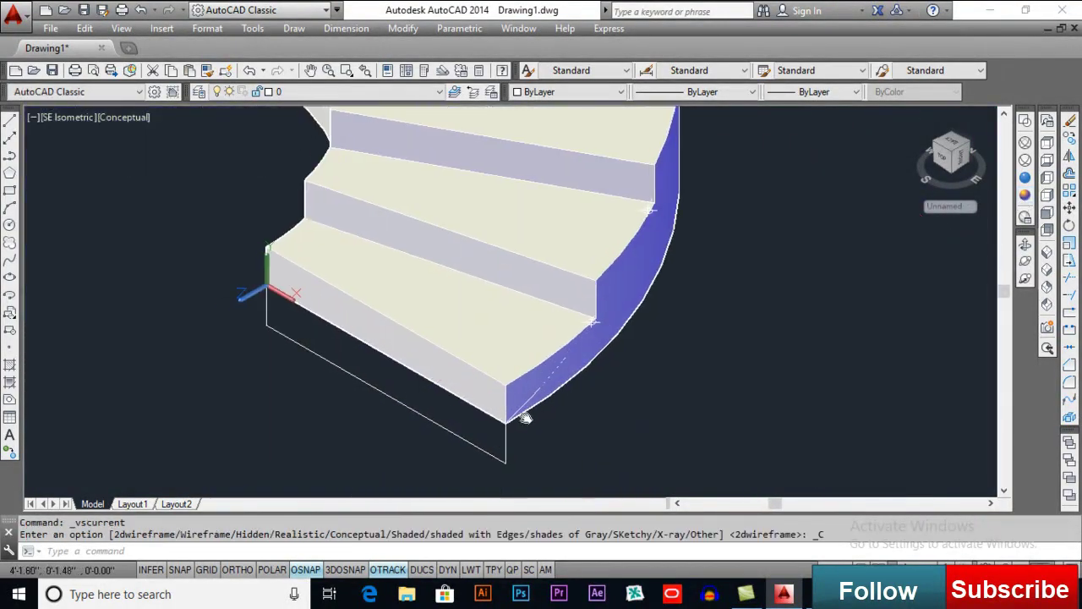
pyautogui.write('sweep')
pyautogui.press('Return')
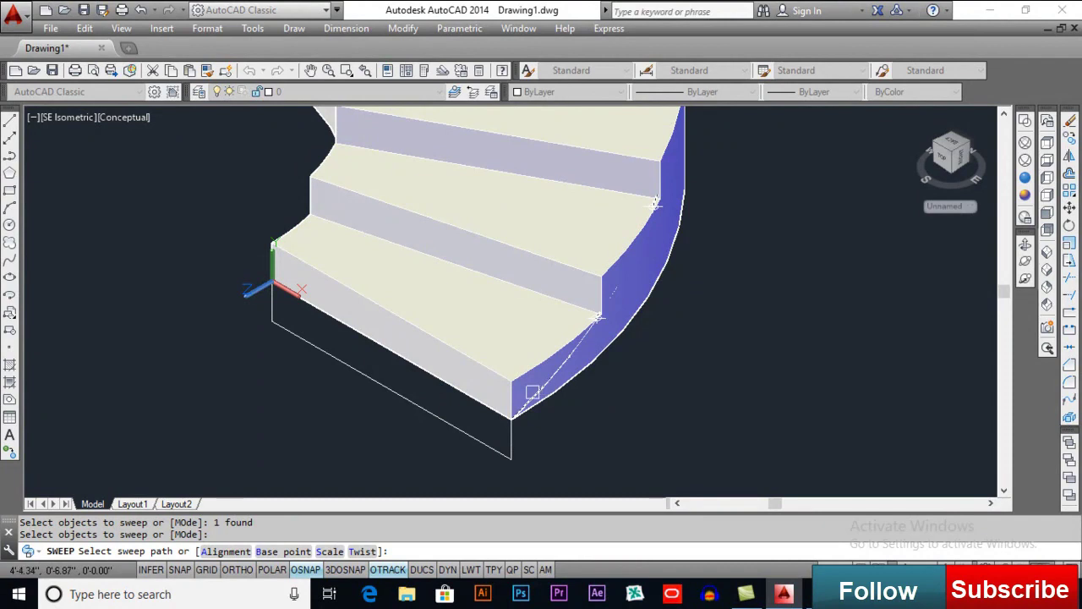
pyautogui.click(1025, 123)
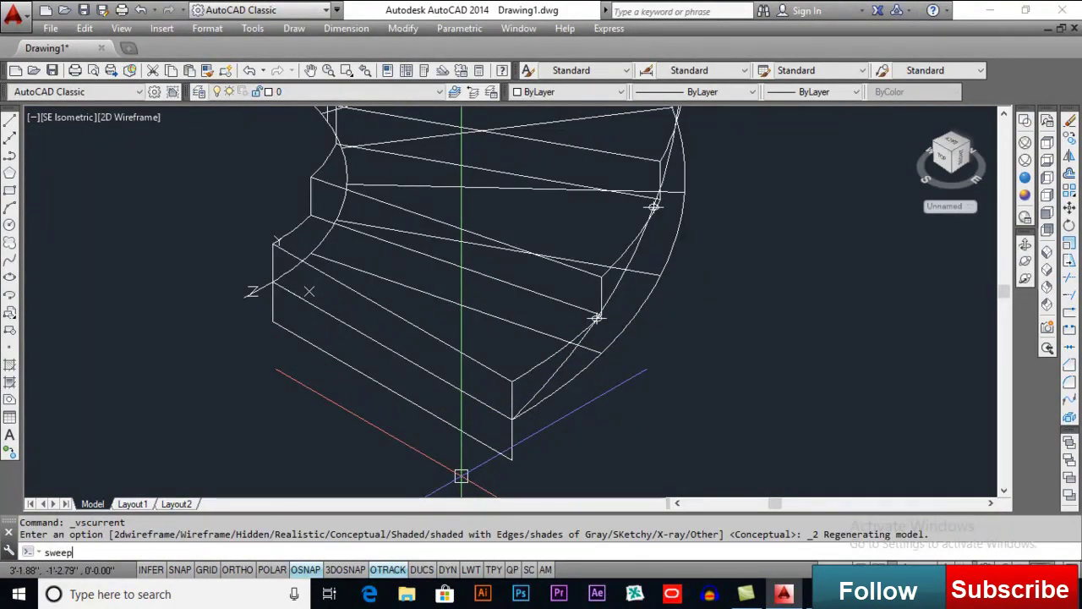
pyautogui.press('Return')
pyautogui.click(516, 450)
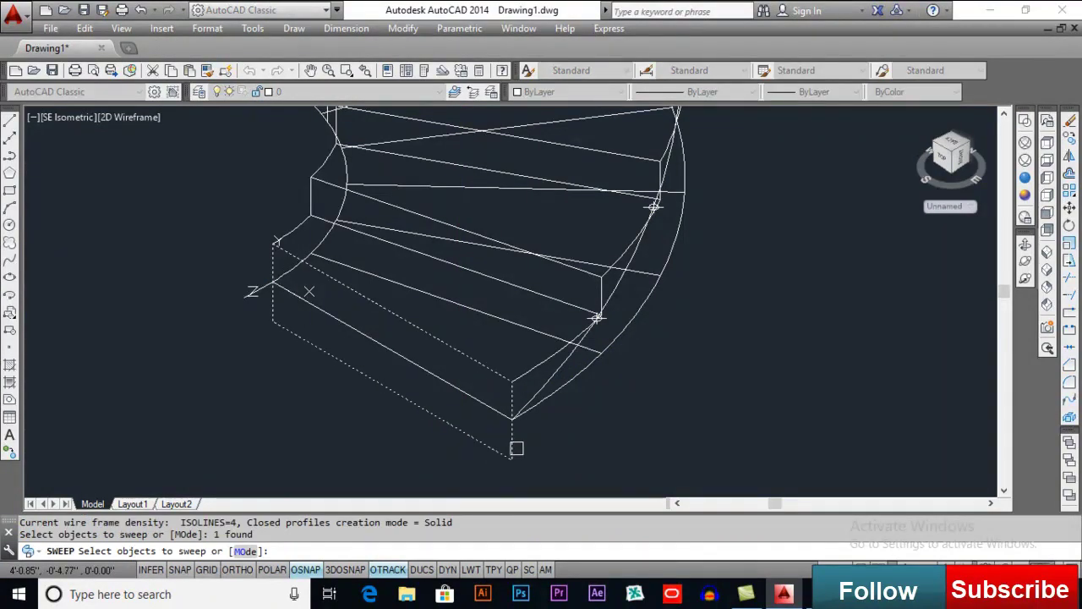
pyautogui.press('Return')
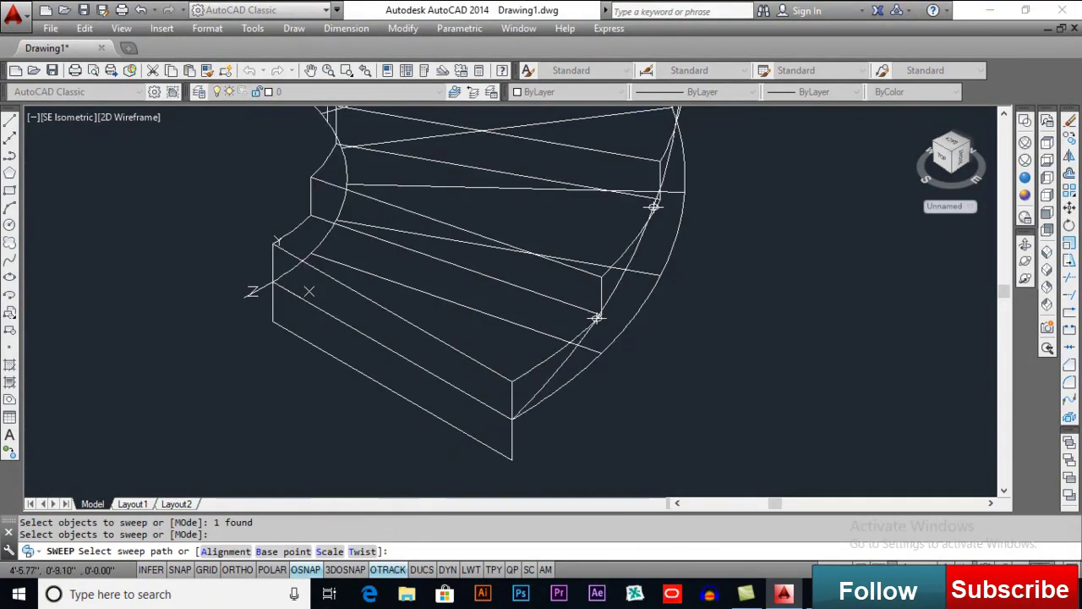
pyautogui.scroll(-5, 597, 318)
pyautogui.scroll(5, 471, 275)
pyautogui.scroll(-2, 471, 274)
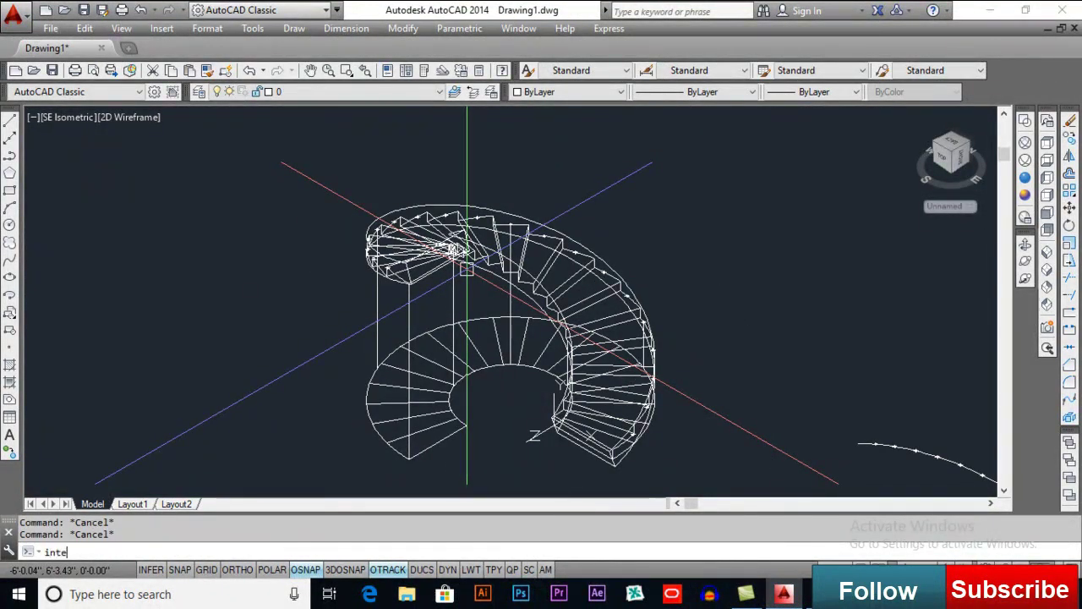
# Step: Intersect the swept stringer with the inner staircase solid and display it in Conceptual shading
pyautogui.write('sect')
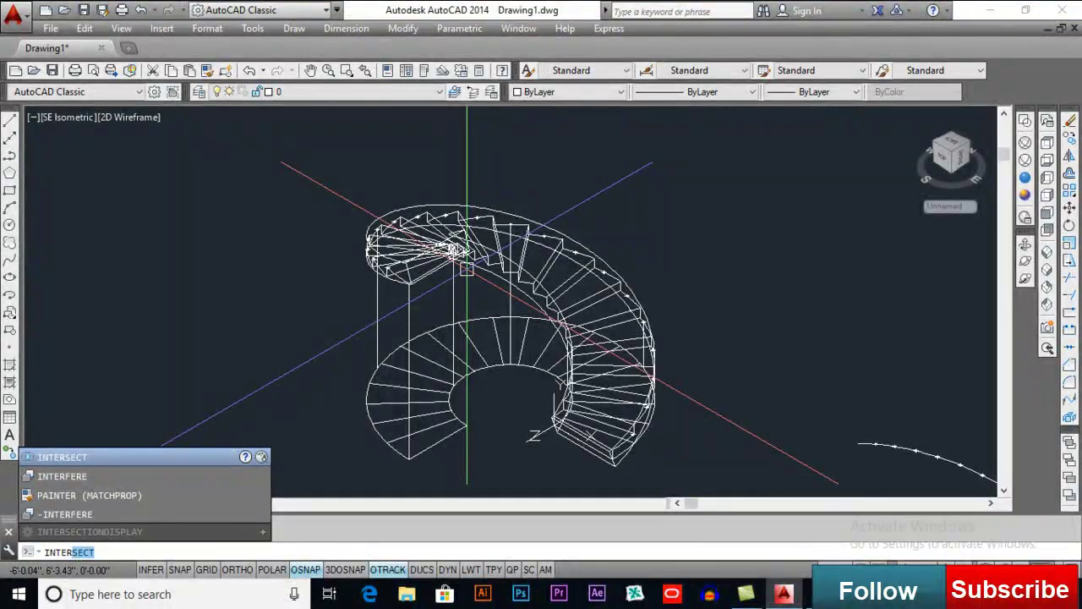
pyautogui.press('Return')
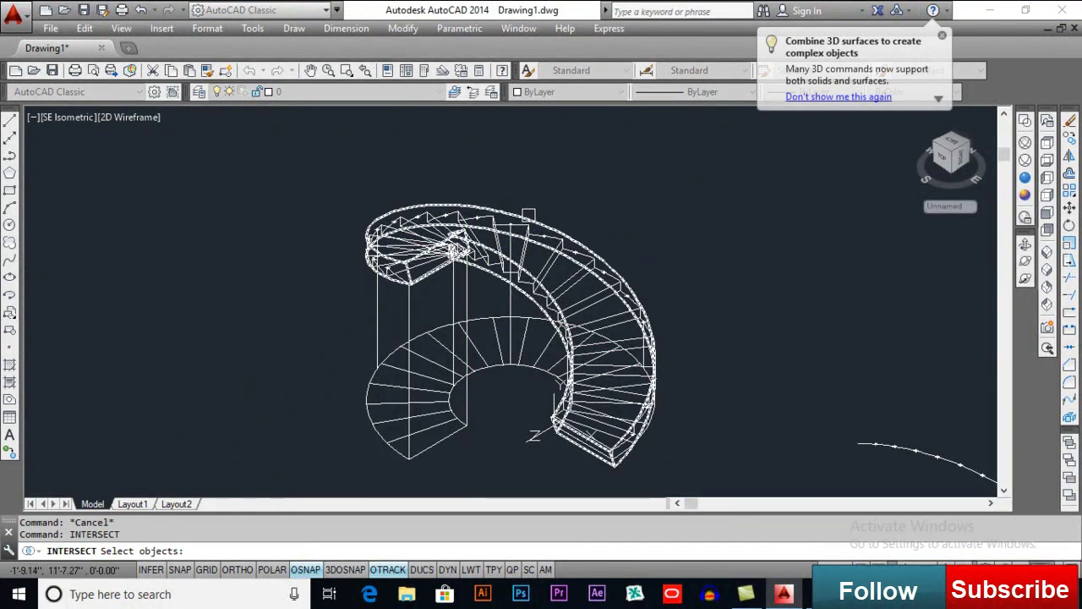
pyautogui.click(466, 277)
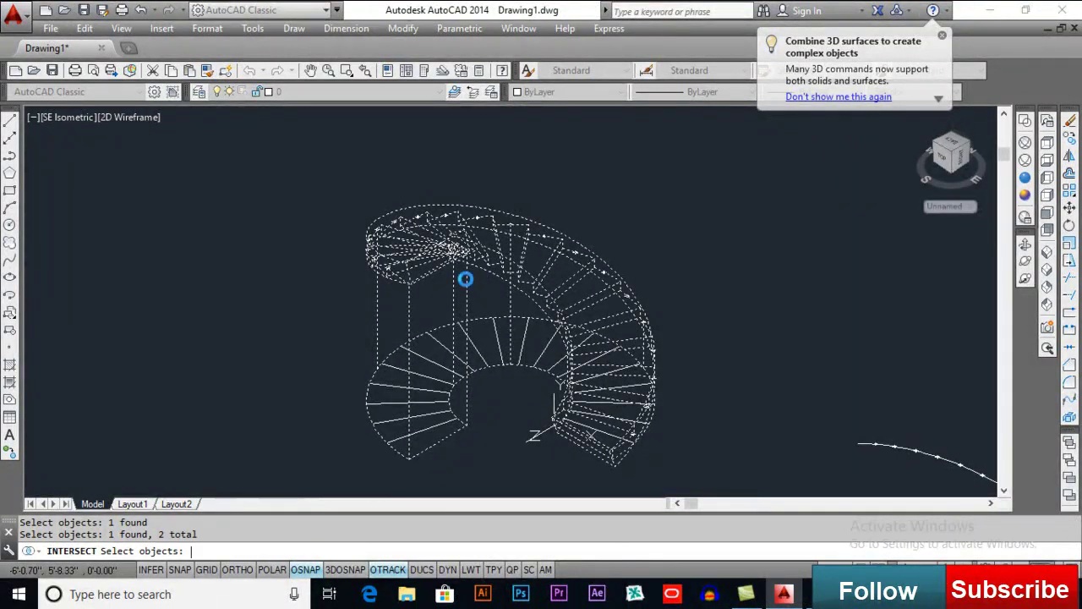
pyautogui.press('Return')
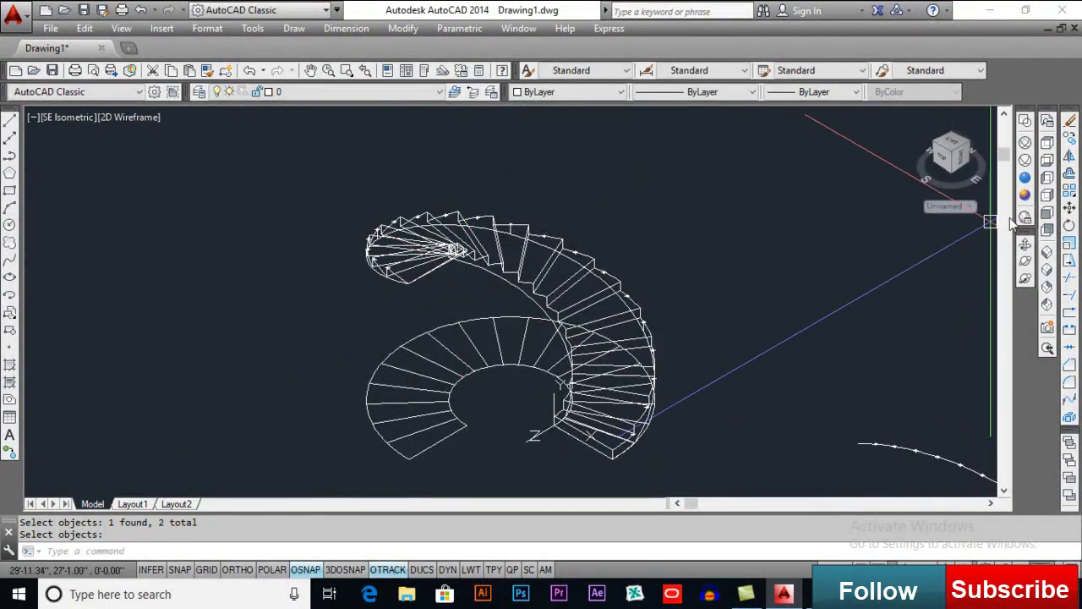
pyautogui.click(1025, 195)
pyautogui.scroll(3, 520, 313)
# Step: Pan and orbit the view around both staircases
pyautogui.scroll(-2, 507, 315)
pyautogui.moveTo(506, 314); pyautogui.dragTo(471, 322, button='middle')
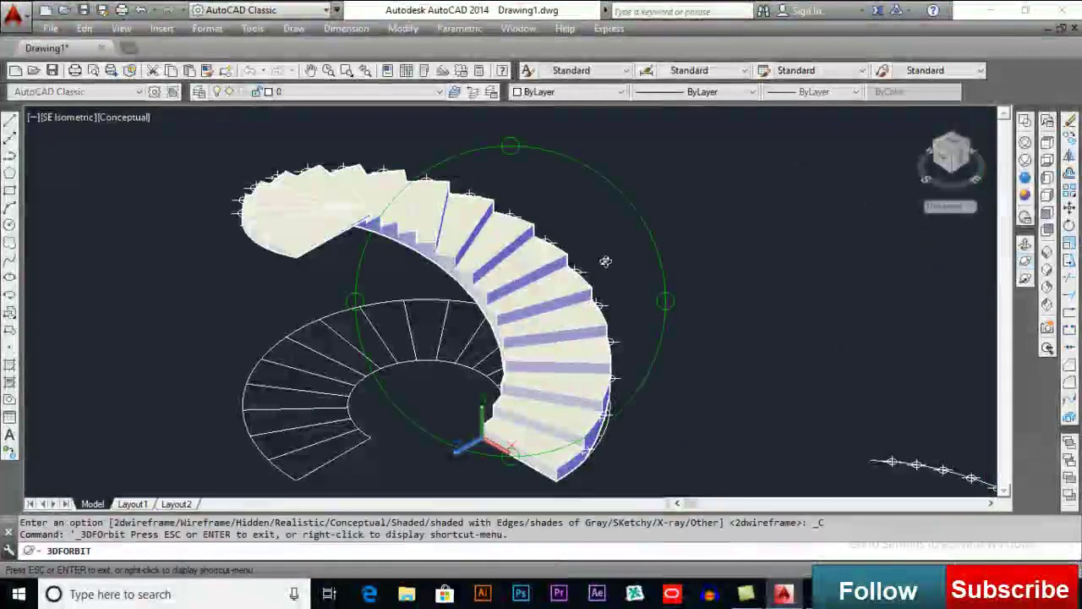
pyautogui.moveTo(604, 261); pyautogui.dragTo(507, 278)
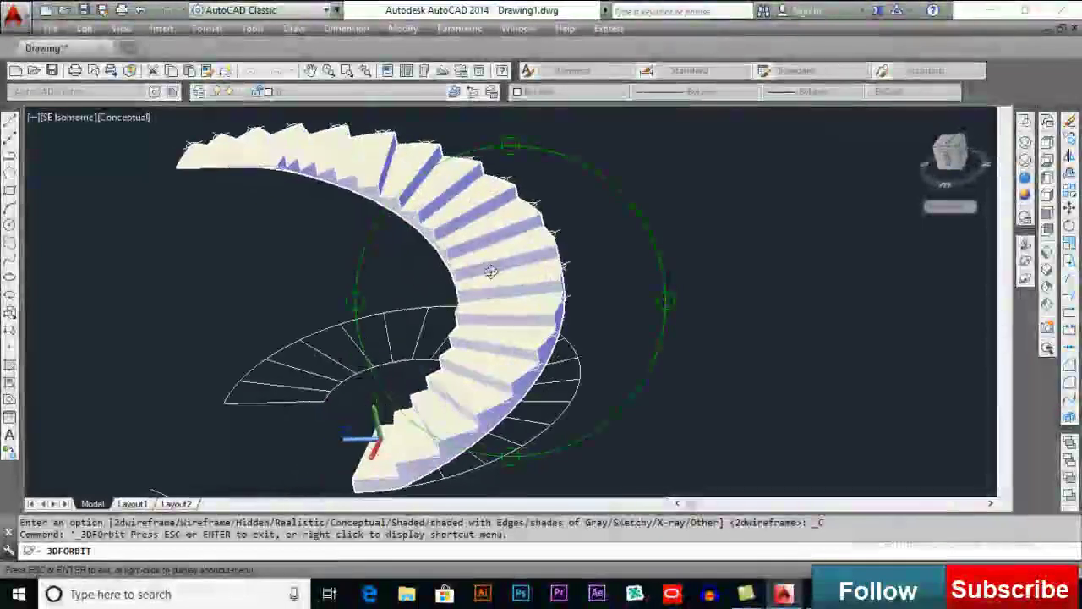
pyautogui.moveTo(766, 222); pyautogui.dragTo(810, 214)
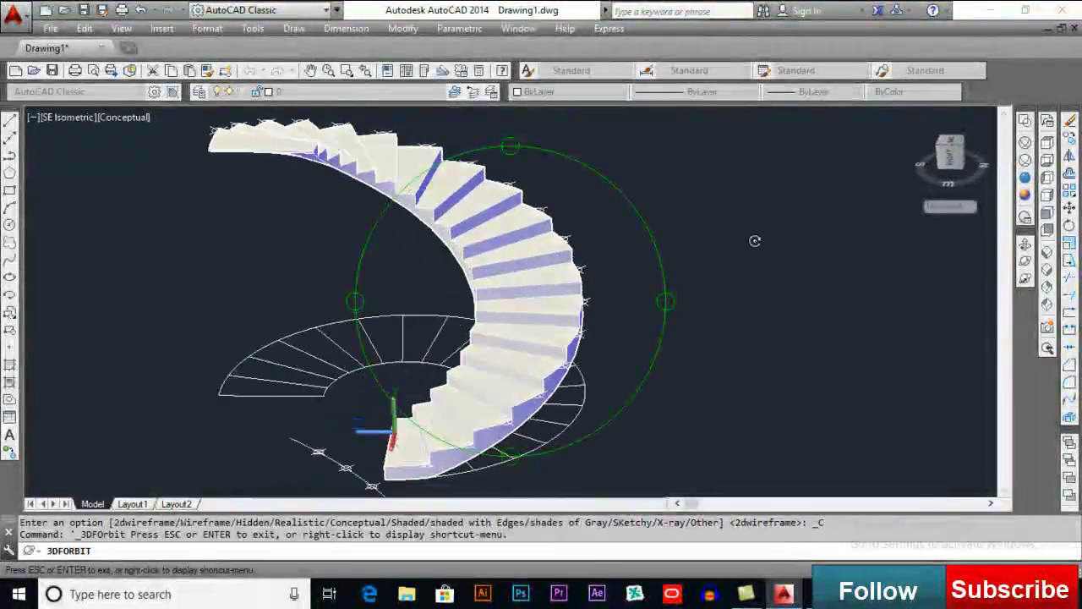
# Step: Switch to SE Isometric and zoom and pan in on the half-circle second staircase
pyautogui.click(1025, 121)
pyautogui.click(1047, 142)
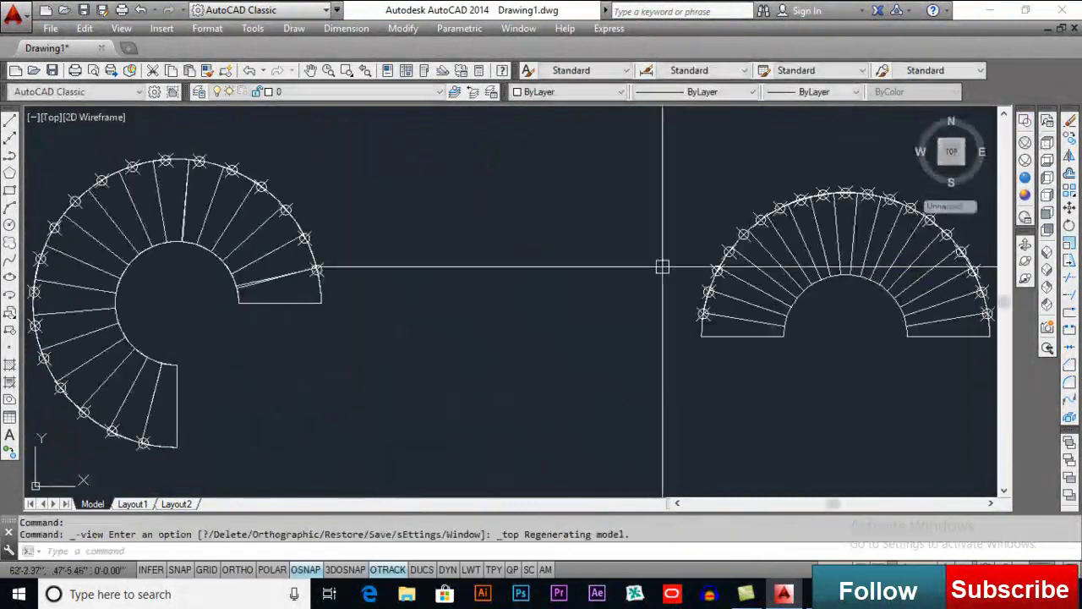
pyautogui.scroll(-2, 738, 292)
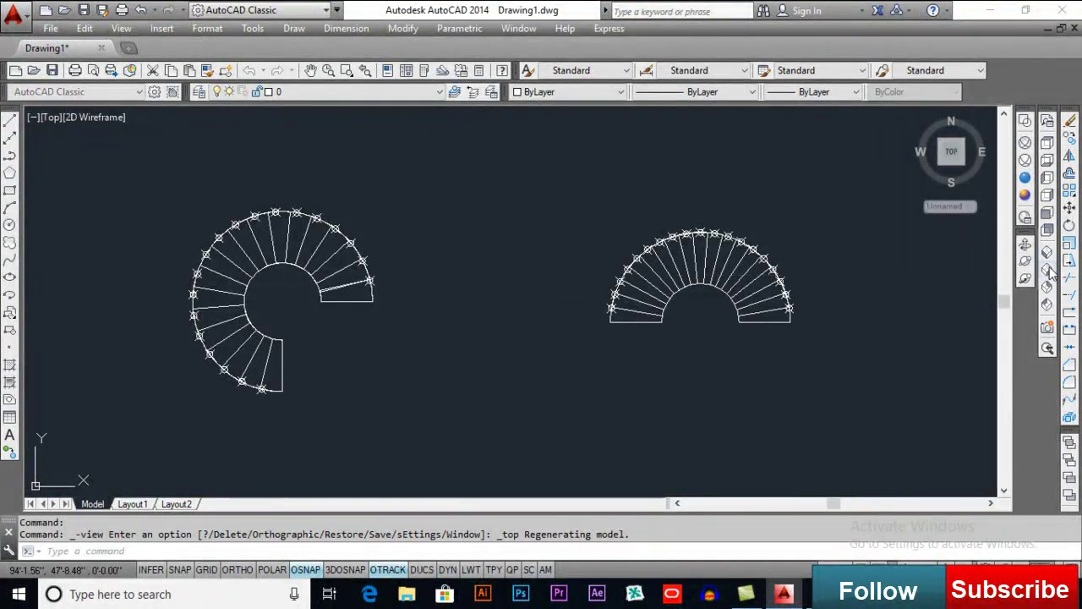
pyautogui.click(1047, 269)
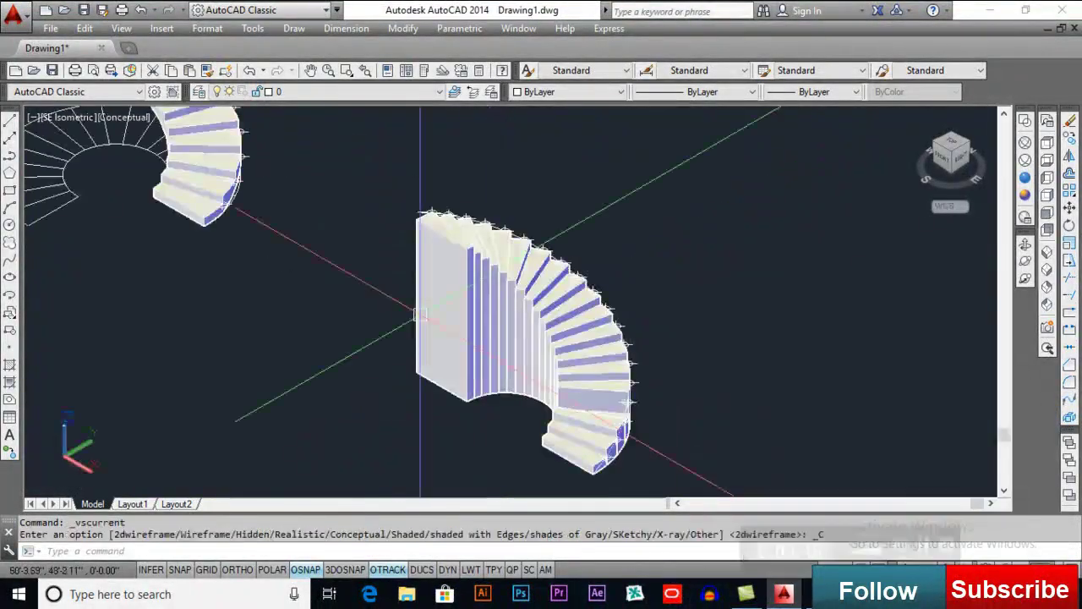
pyautogui.scroll(5, 425, 267)
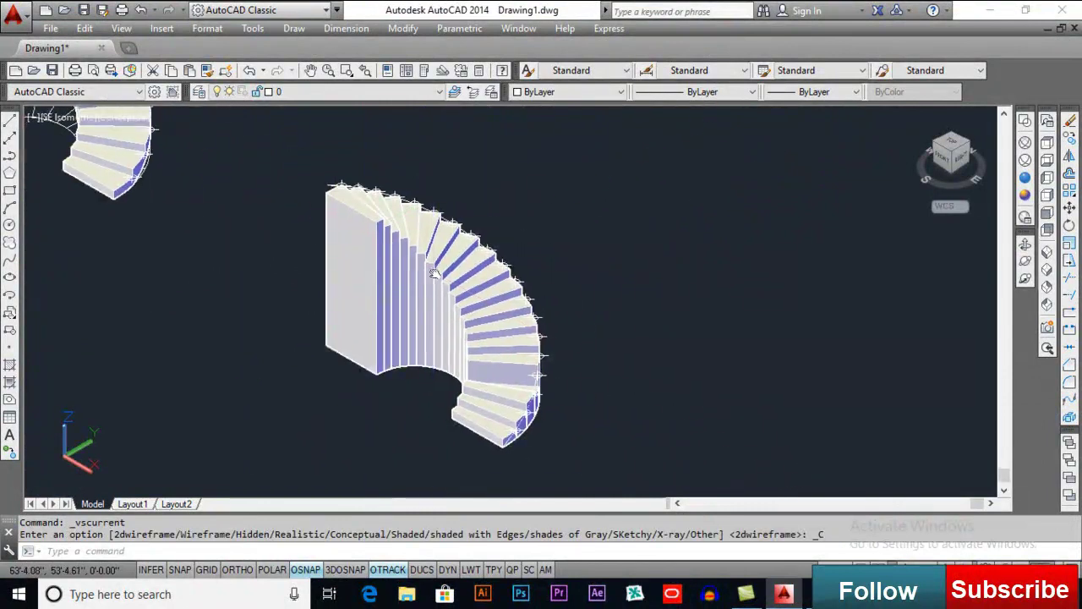
pyautogui.moveTo(456, 293); pyautogui.dragTo(447, 273, button='middle')
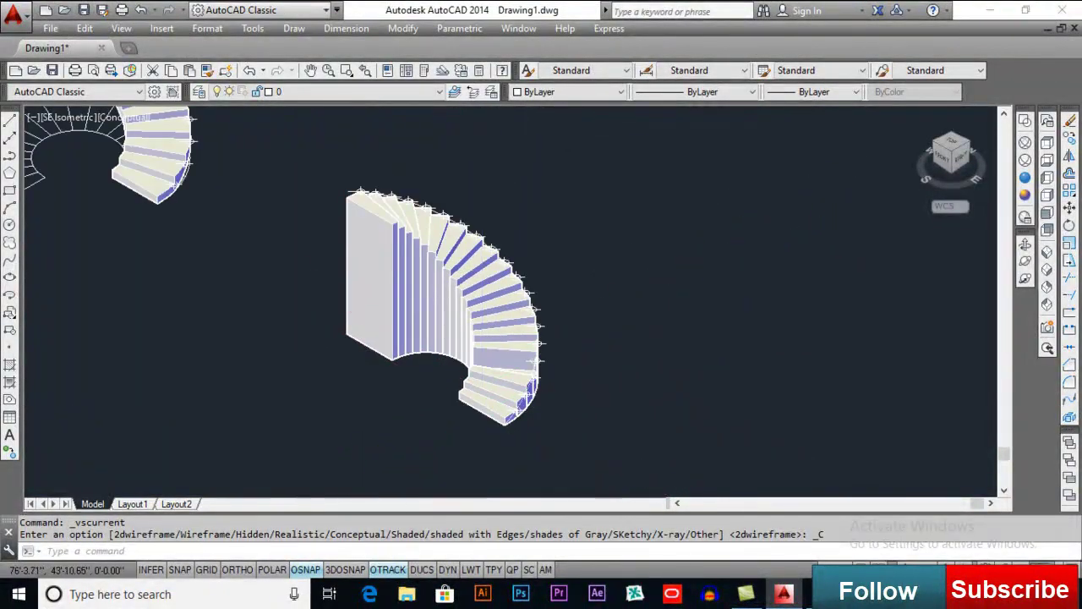
pyautogui.scroll(2, 478, 495)
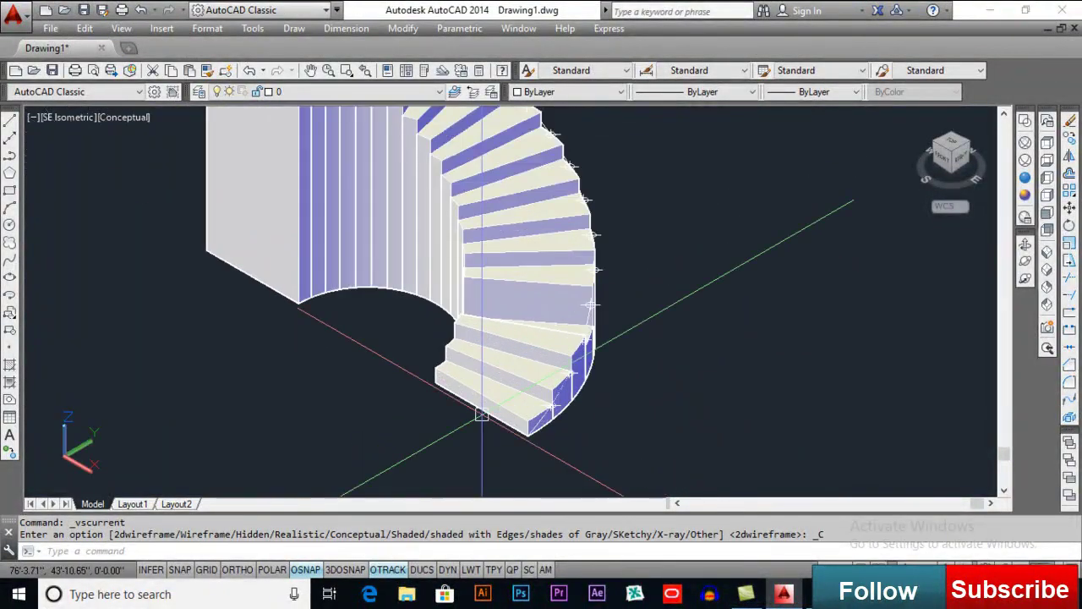
# Step: Move the UCS origin onto the second staircase's bottom step
pyautogui.click(64, 458)
pyautogui.click(65, 458)
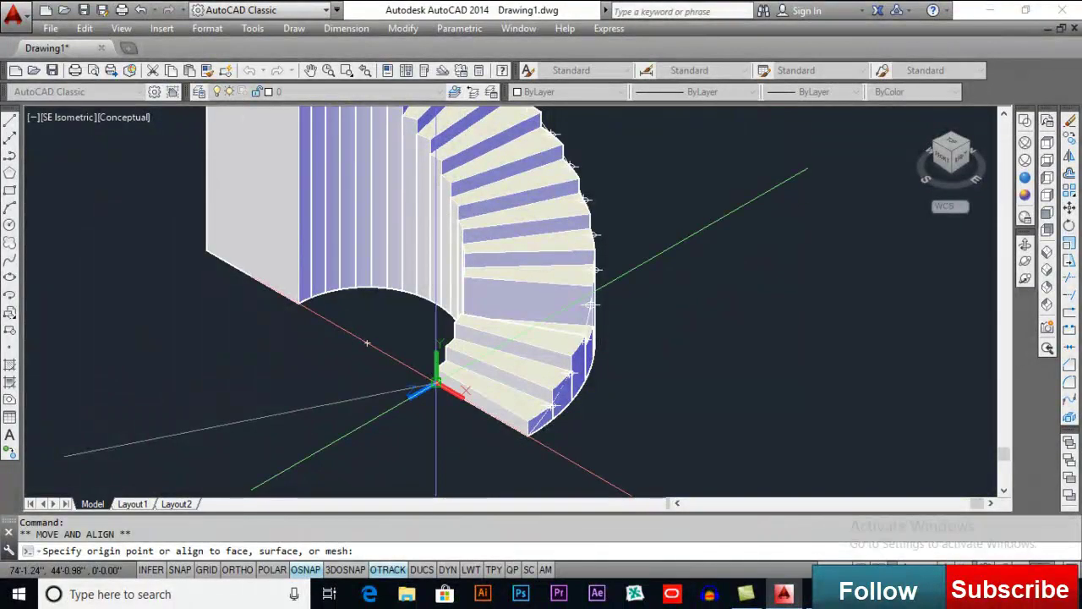
pyautogui.scroll(3, 445, 393)
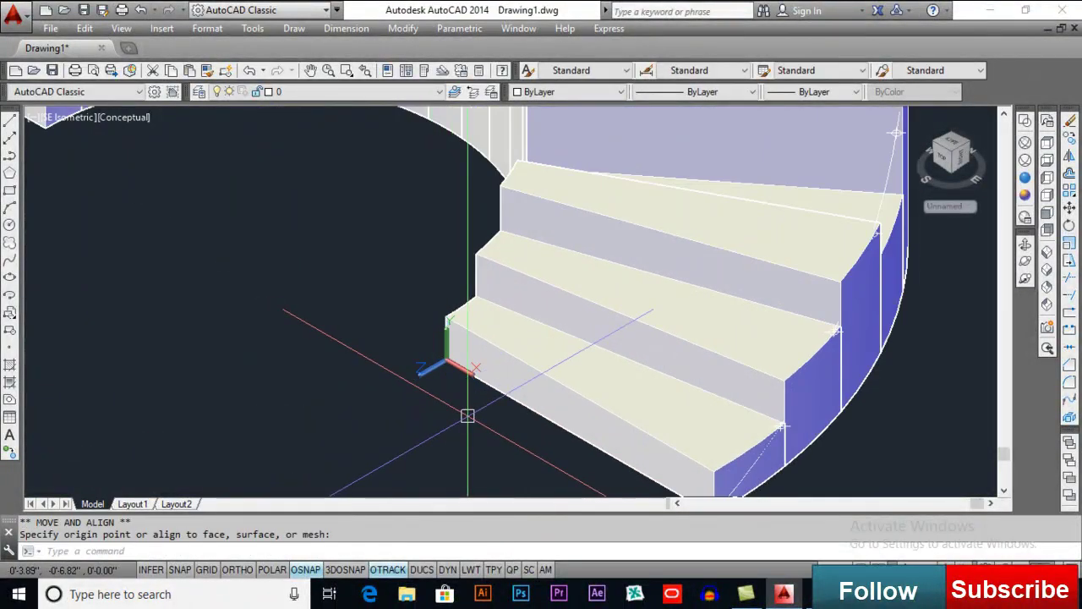
pyautogui.moveTo(467, 416); pyautogui.dragTo(415, 367, button='middle')
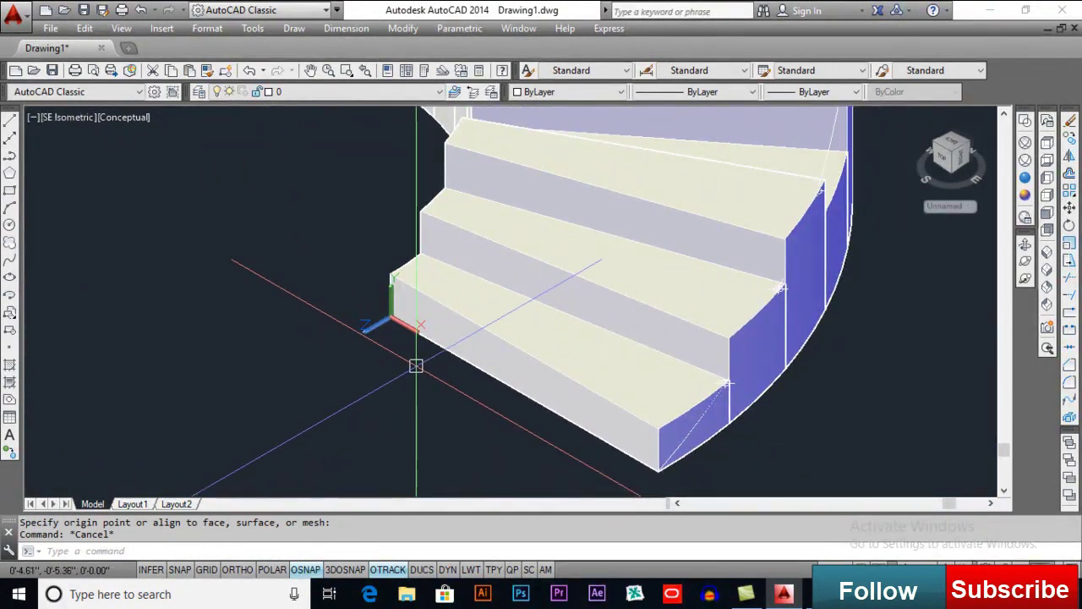
# Step: Draw a rectangle from the bottom step's outer corner, completing it with the value 7
pyautogui.write('rec')
pyautogui.press('Return')
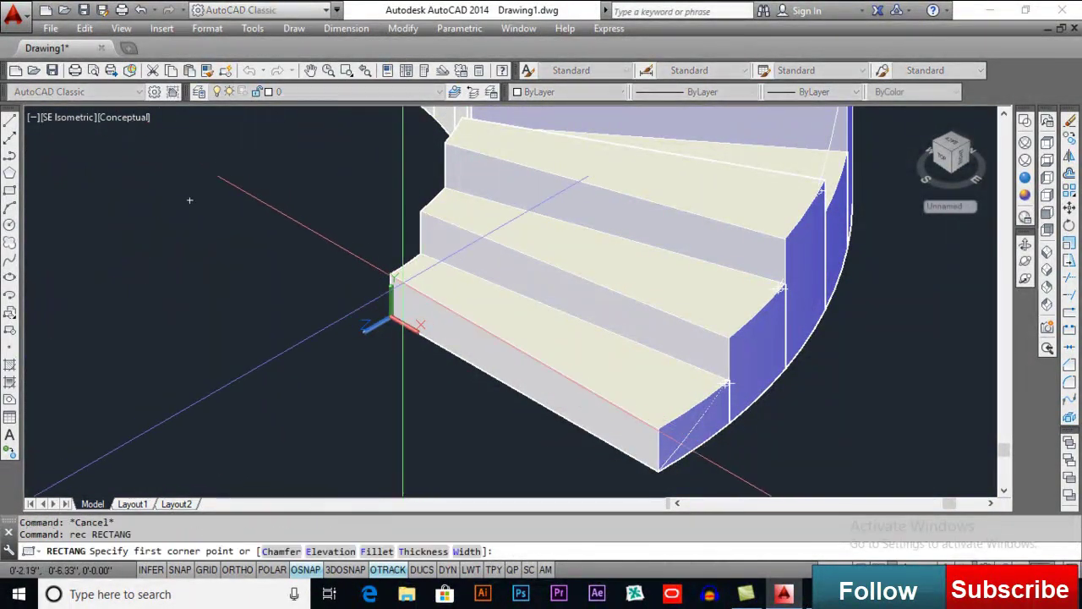
pyautogui.click(391, 321)
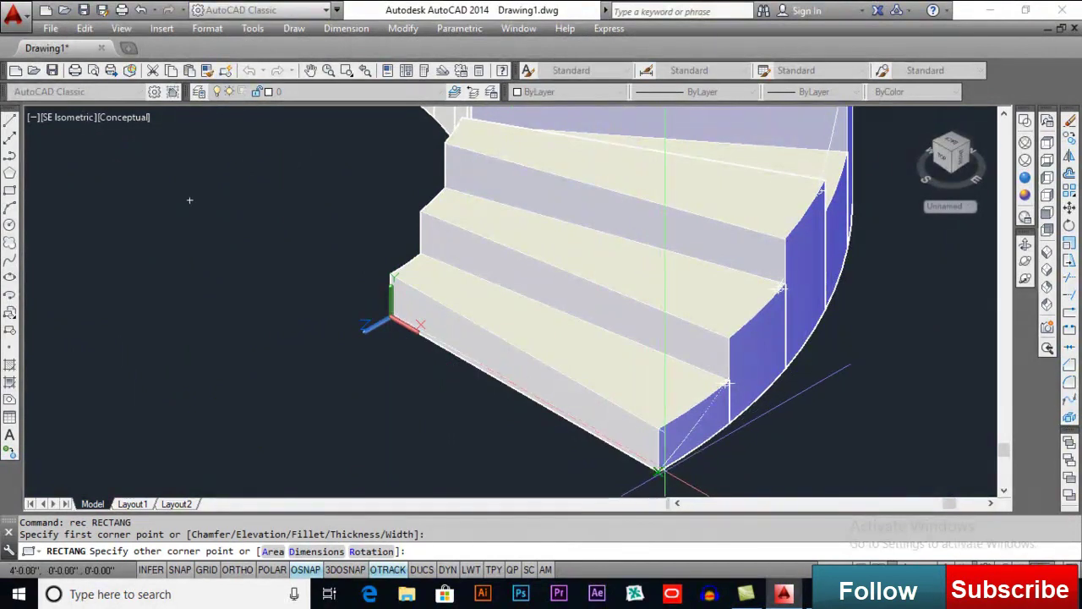
pyautogui.moveTo(654, 482); pyautogui.dragTo(623, 387, button='middle')
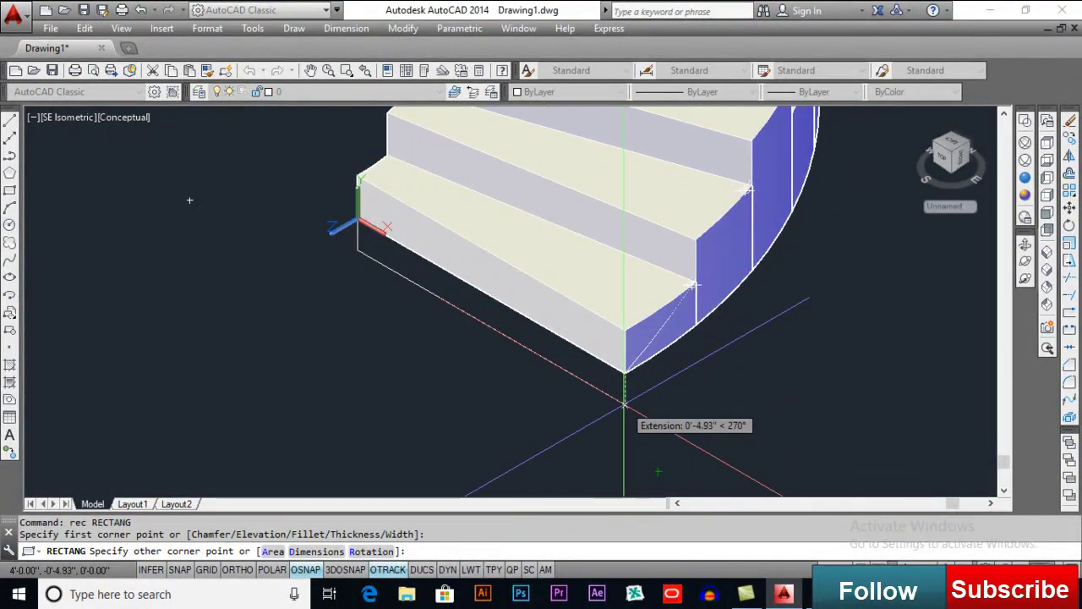
pyautogui.write('7')
pyautogui.press('Return')
pyautogui.scroll(-3, 567, 414)
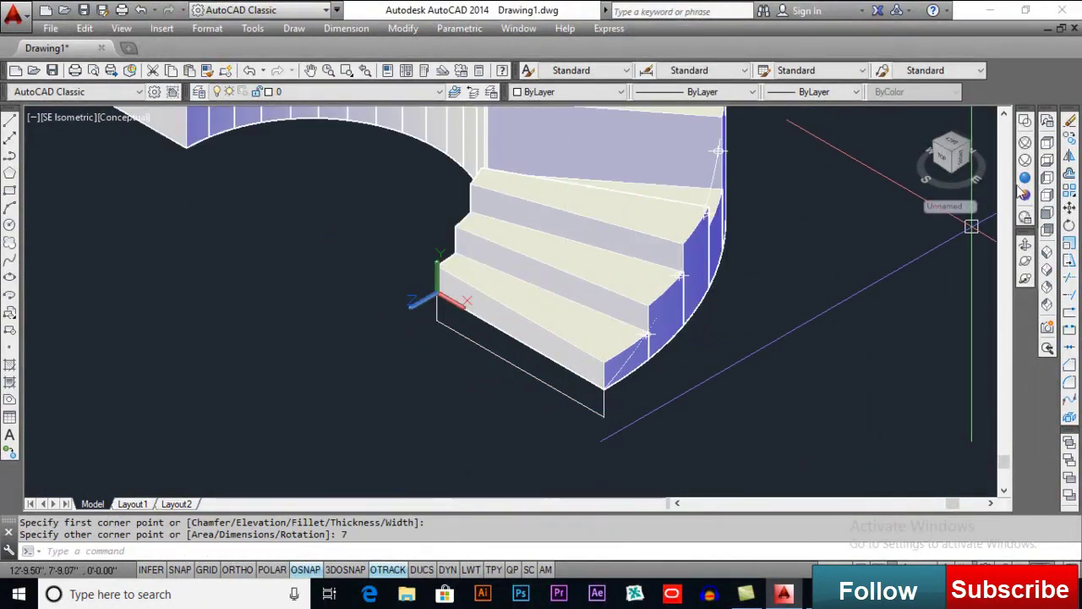
# Step: In 2D Wireframe, sweep the bottom-step rectangle along the helix as the path
pyautogui.click(1026, 122)
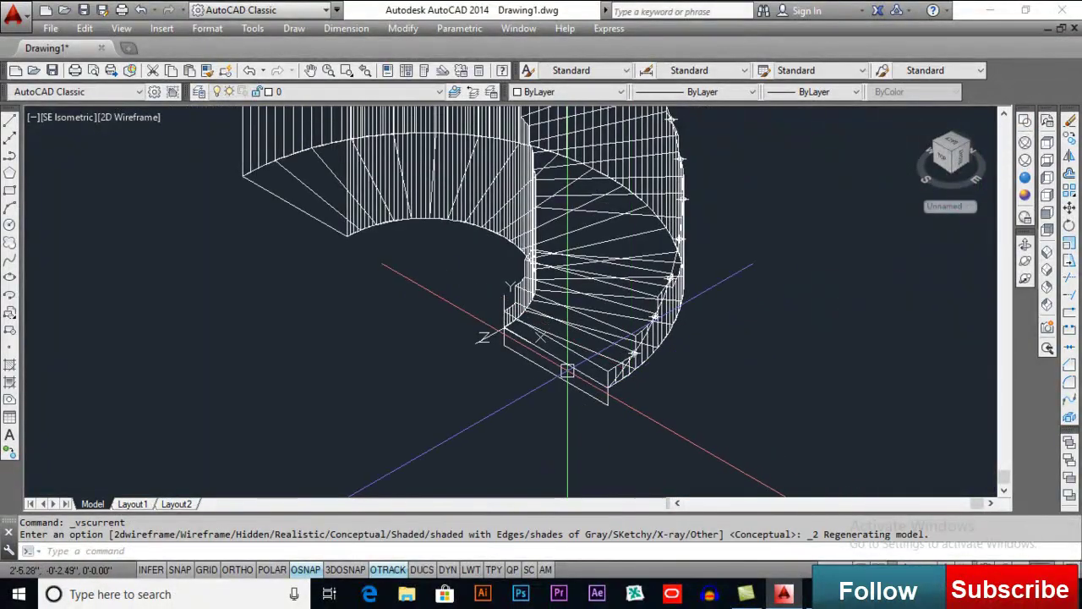
pyautogui.write('eep')
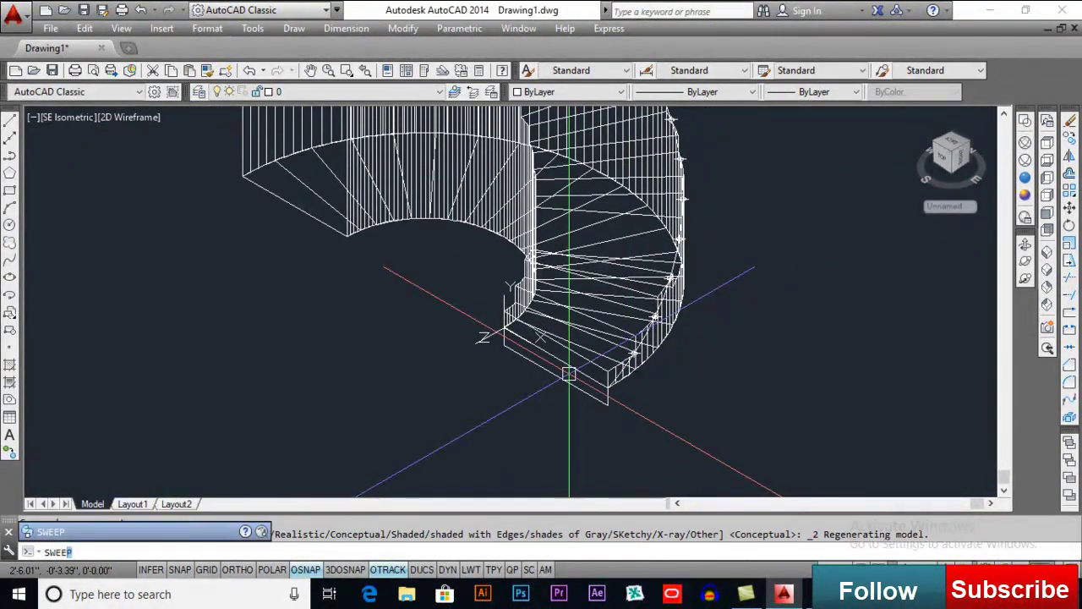
pyautogui.press('Return')
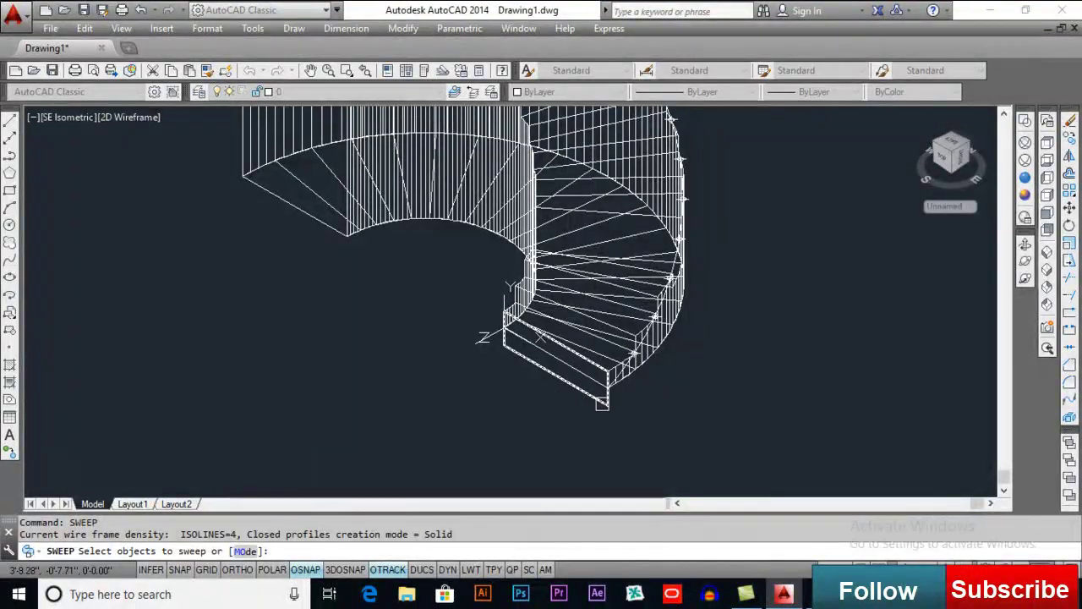
pyautogui.click(602, 403)
pyautogui.scroll(5, 618, 393)
pyautogui.press('Return')
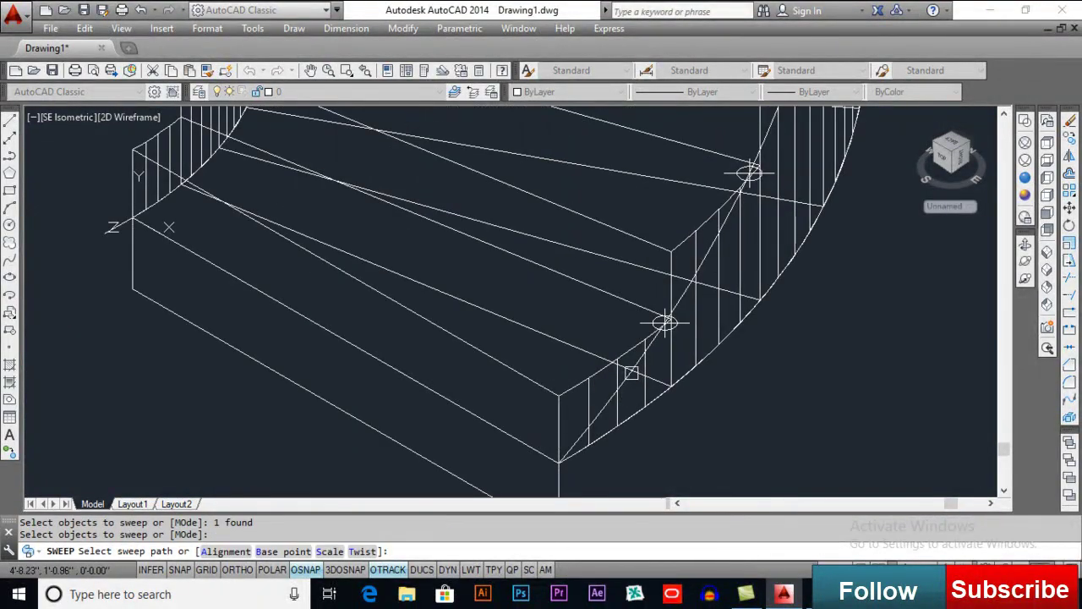
pyautogui.click(684, 292)
pyautogui.scroll(-8, 668, 321)
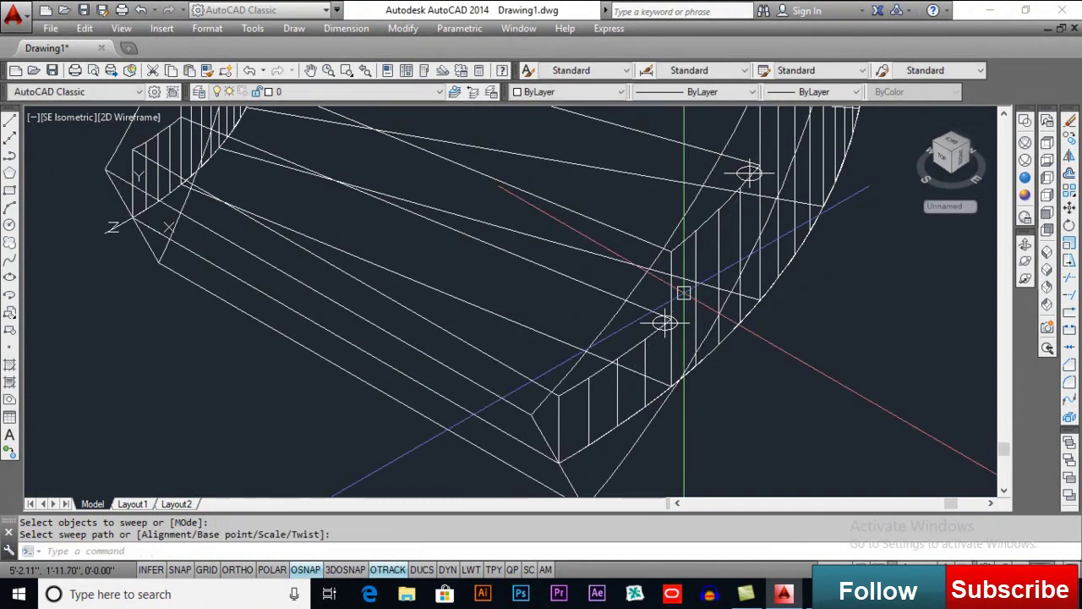
pyautogui.scroll(2, 586, 228)
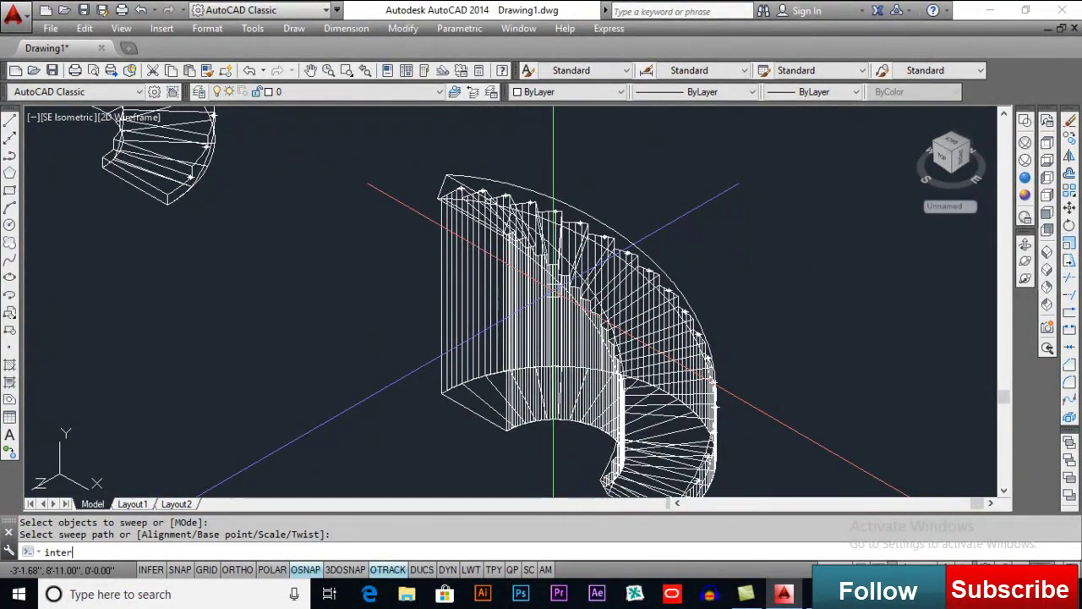
# Step: Begin an intersection with the staircase solid, then cancel it
pyautogui.write('inter')
pyautogui.press('Return')
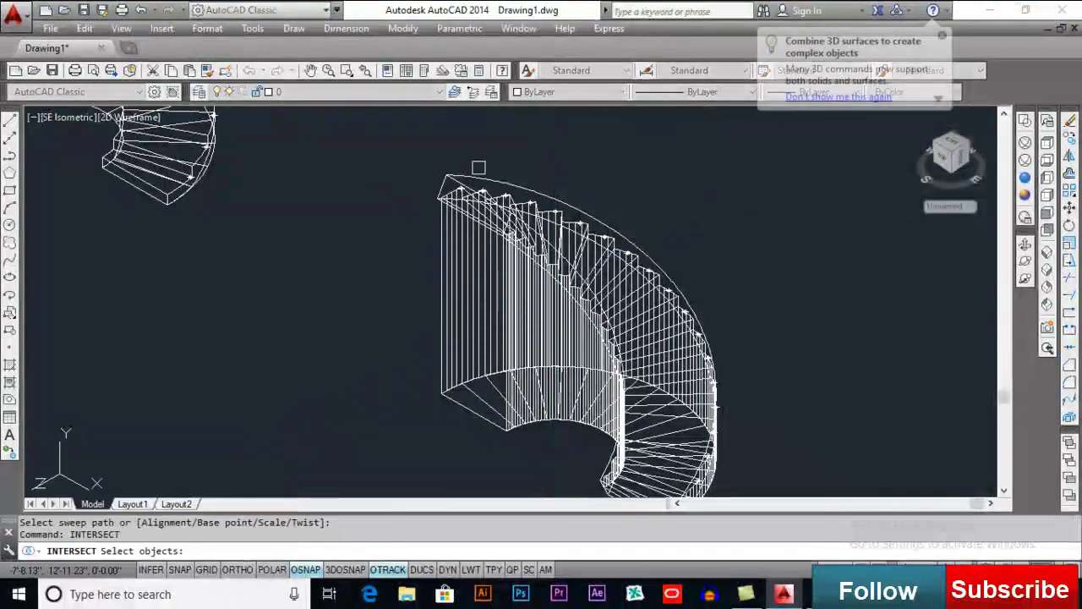
pyautogui.click(478, 172)
pyautogui.scroll(2, 442, 235)
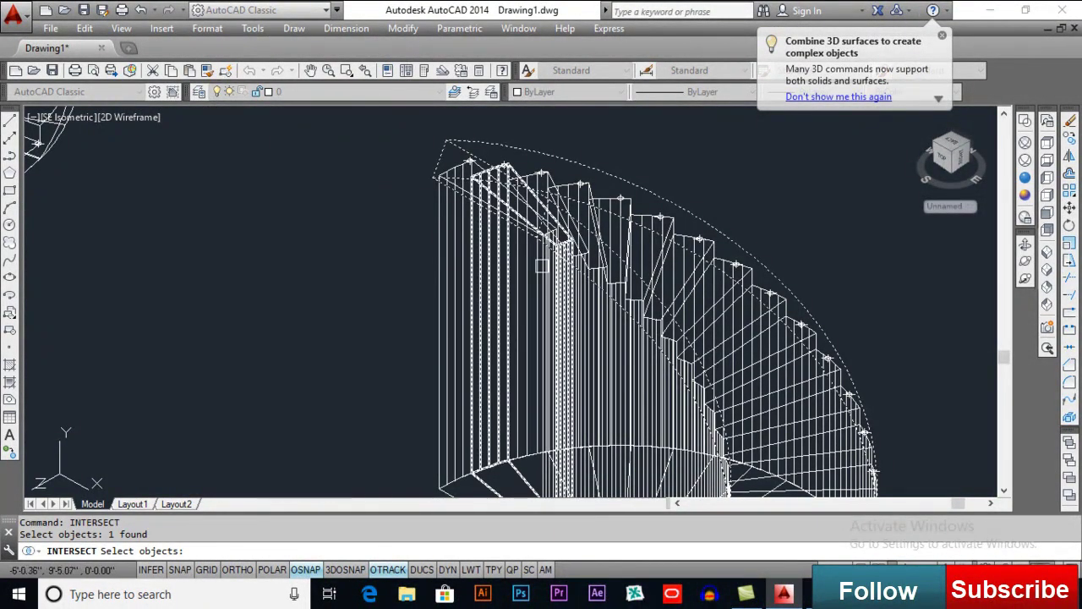
pyautogui.scroll(-4, 436, 256)
pyautogui.press('Escape')
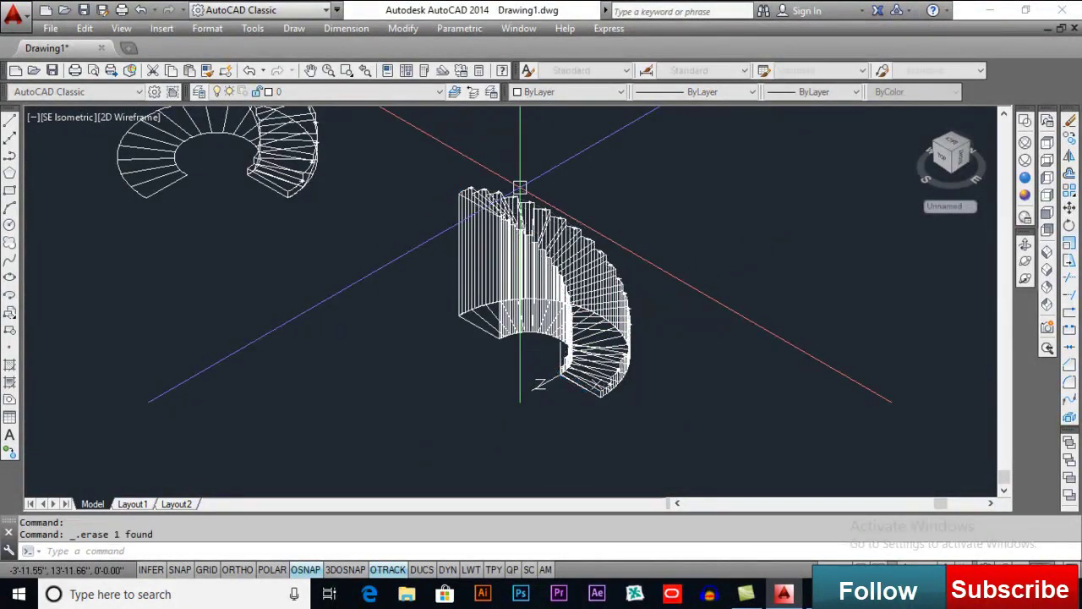
# Step: Undo back past the stringer sweep with Ctrl+Z
pyautogui.scroll(2, 580, 287)
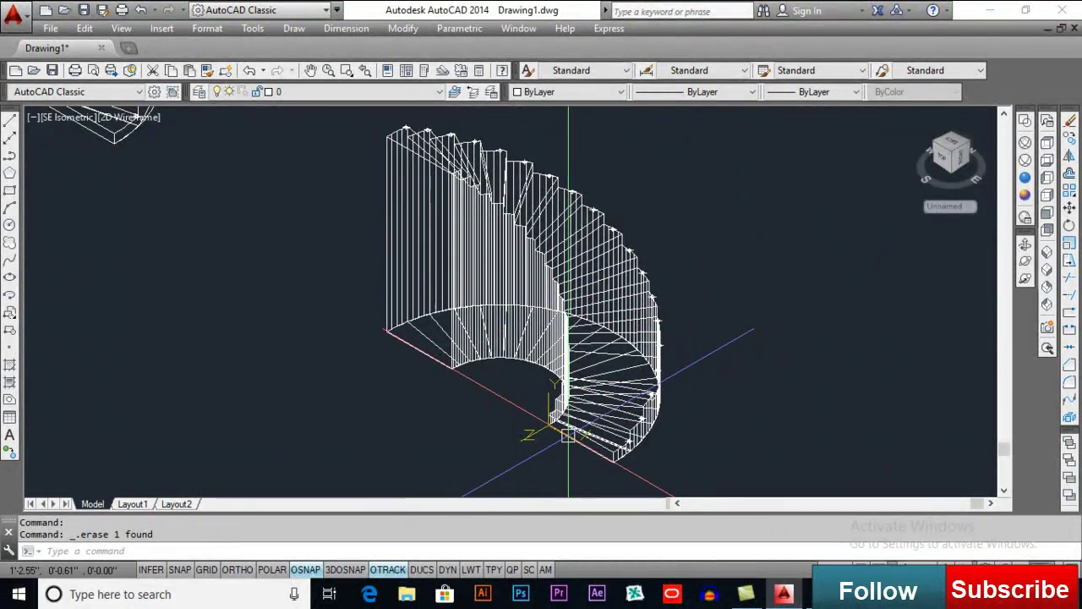
pyautogui.hotkey('ctrl', 'z')
pyautogui.hotkey('ctrl', 'z')
pyautogui.hotkey('ctrl', 'z')
pyautogui.hotkey('ctrl', 'z')
pyautogui.hotkey('ctrl', 'z')
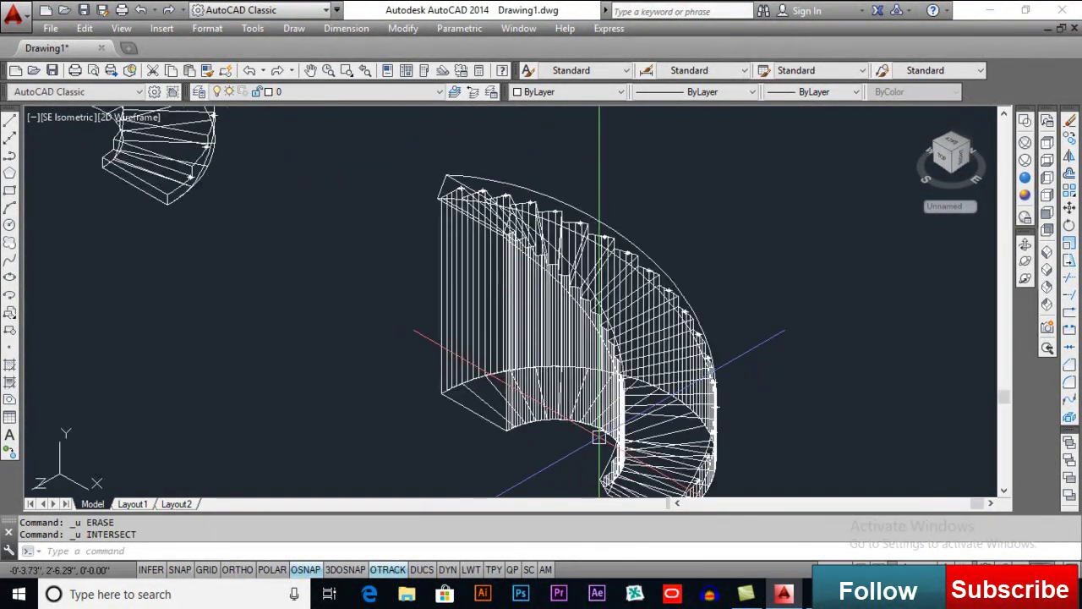
pyautogui.hotkey('ctrl', 'z')
pyautogui.hotkey('ctrl', 'z')
pyautogui.hotkey('ctrl', 'z')
pyautogui.hotkey('ctrl', 'z')
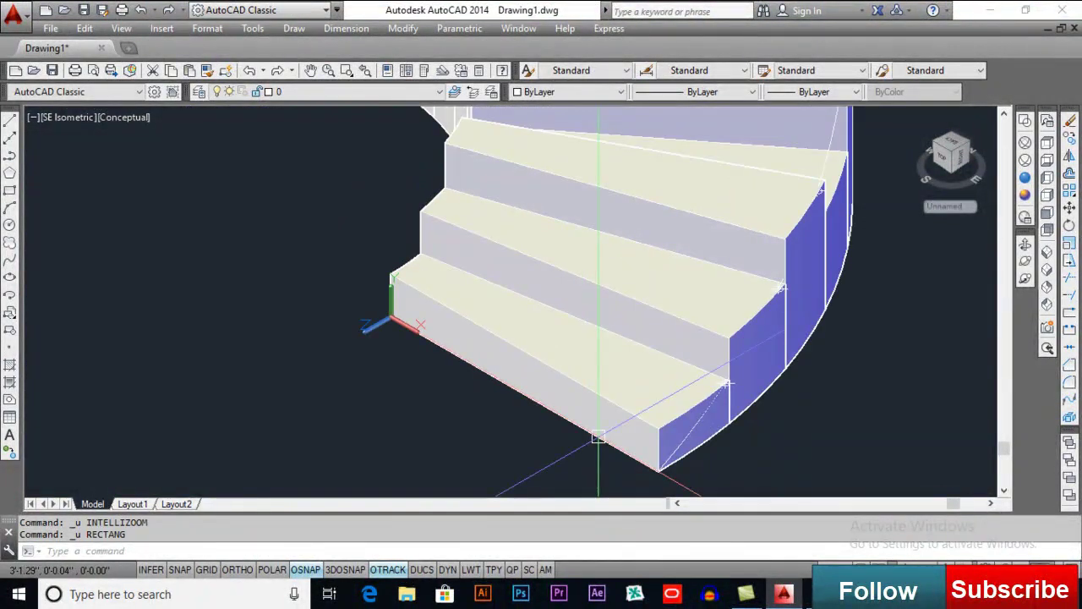
# Step: Union the 42 step solids of the second staircase using a crossing window
pyautogui.scroll(-6, 598, 436)
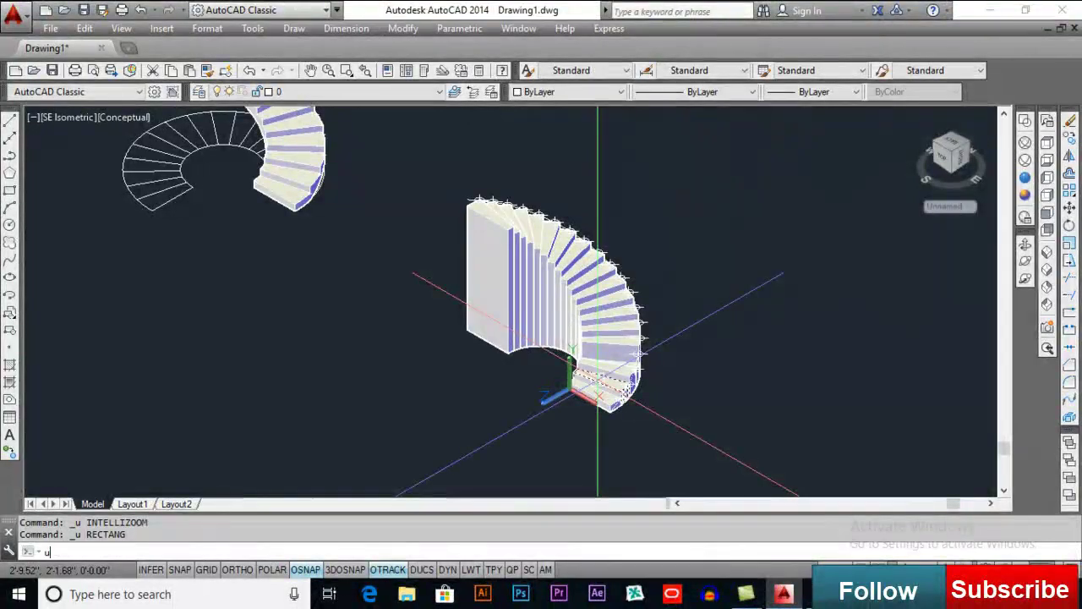
pyautogui.press('Return')
pyautogui.click(747, 134)
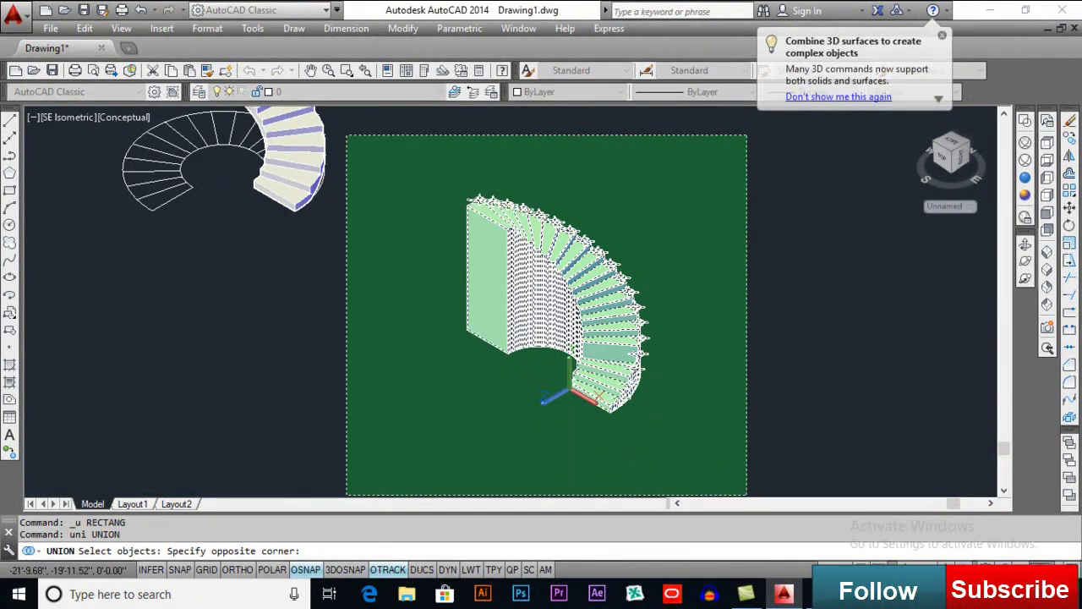
pyautogui.click(451, 407)
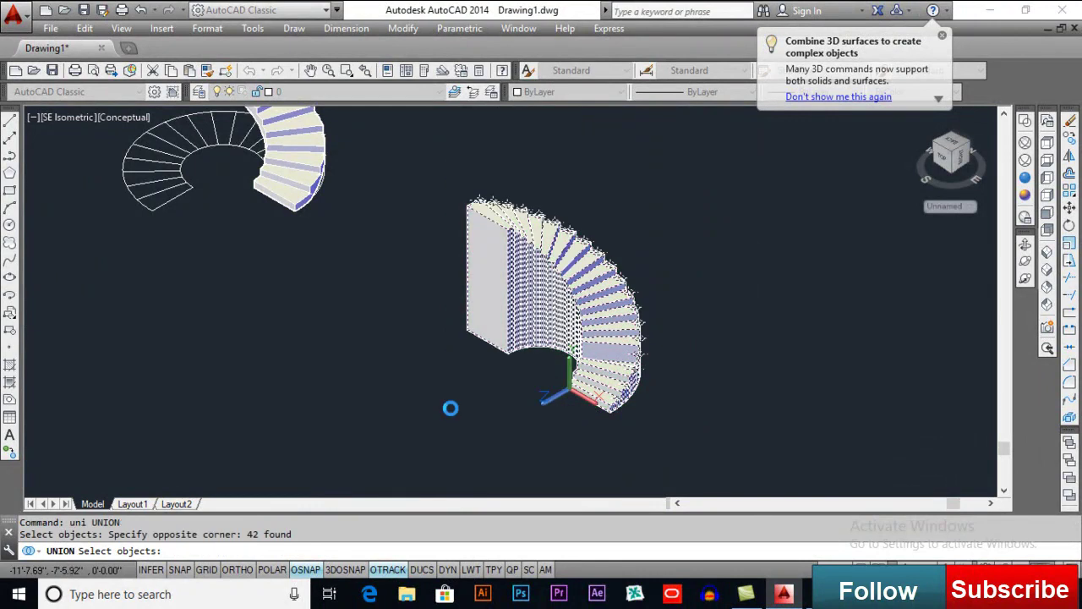
pyautogui.scroll(7, 543, 381)
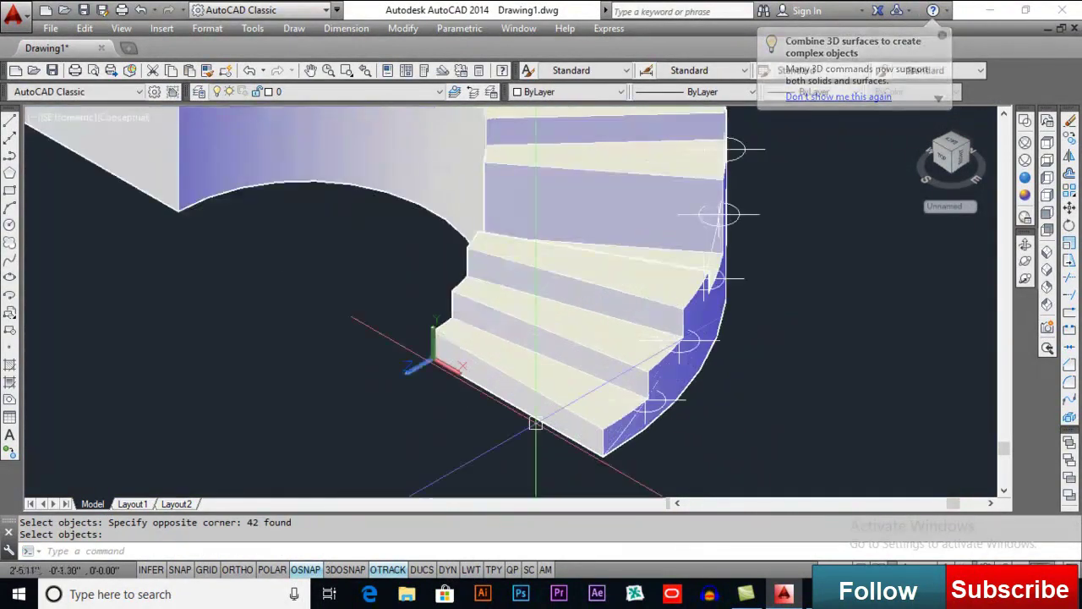
# Step: Draw a rectangle of value 7 from the bottom step's outer corner, then show 2D Wireframe
pyautogui.write('rec')
pyautogui.press('Return')
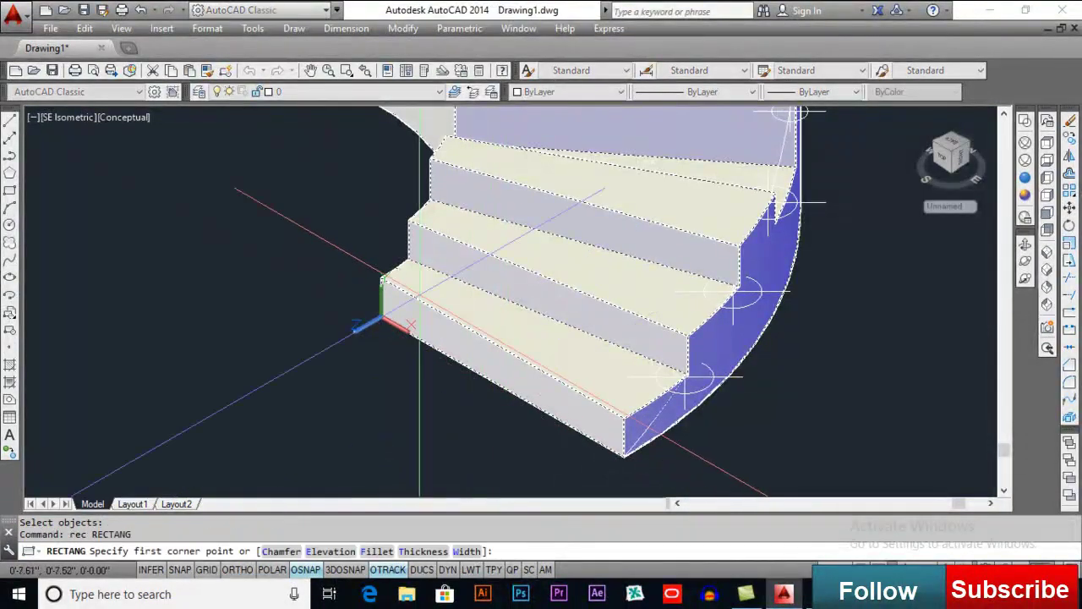
pyautogui.click(381, 279)
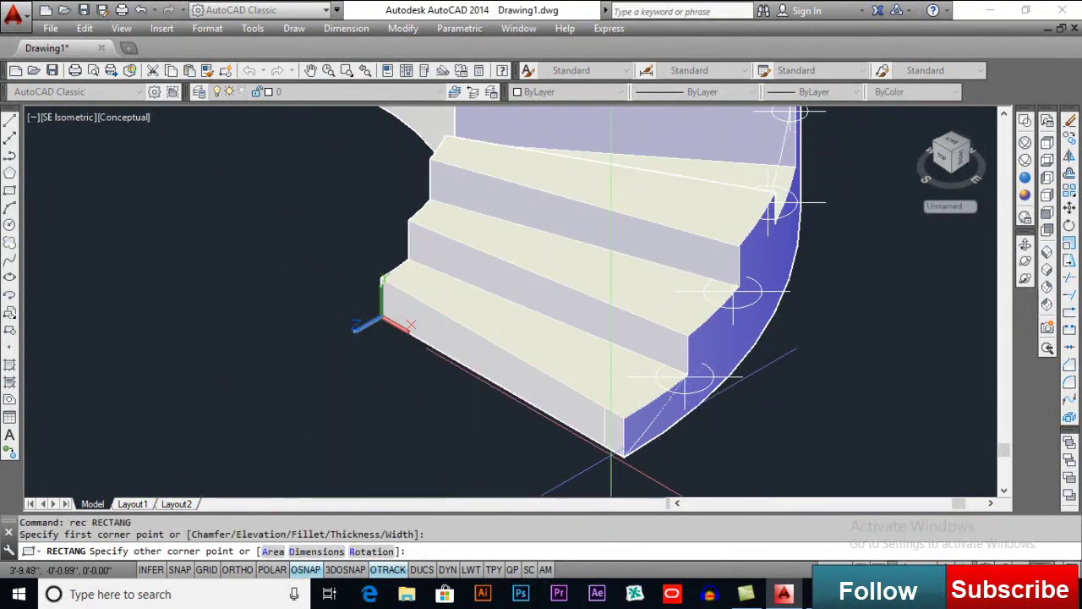
pyautogui.moveTo(625, 476); pyautogui.dragTo(549, 349, button='middle')
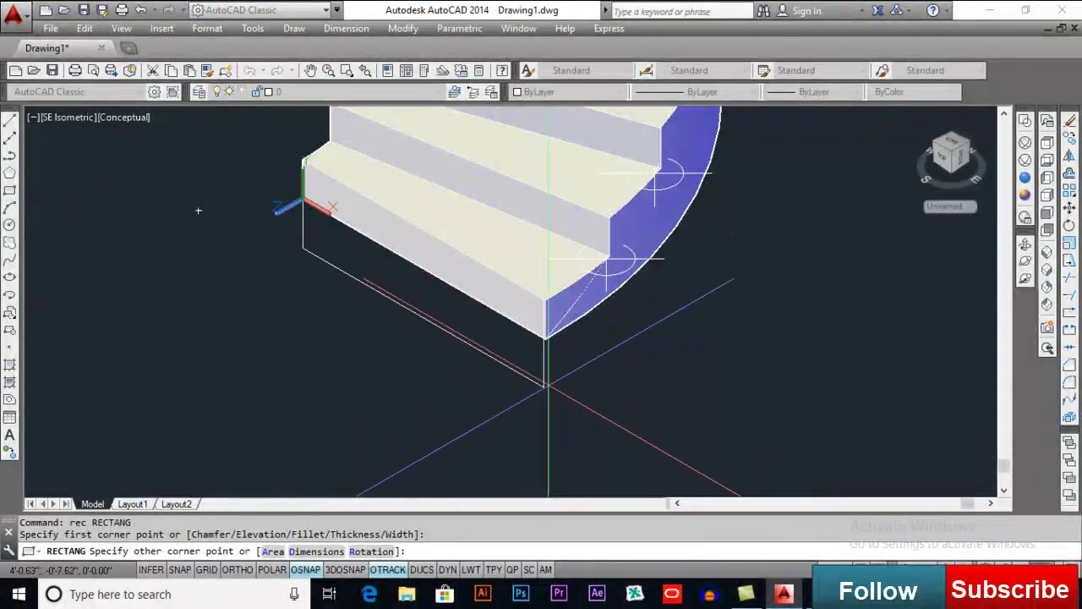
pyautogui.scroll(2, 554, 368)
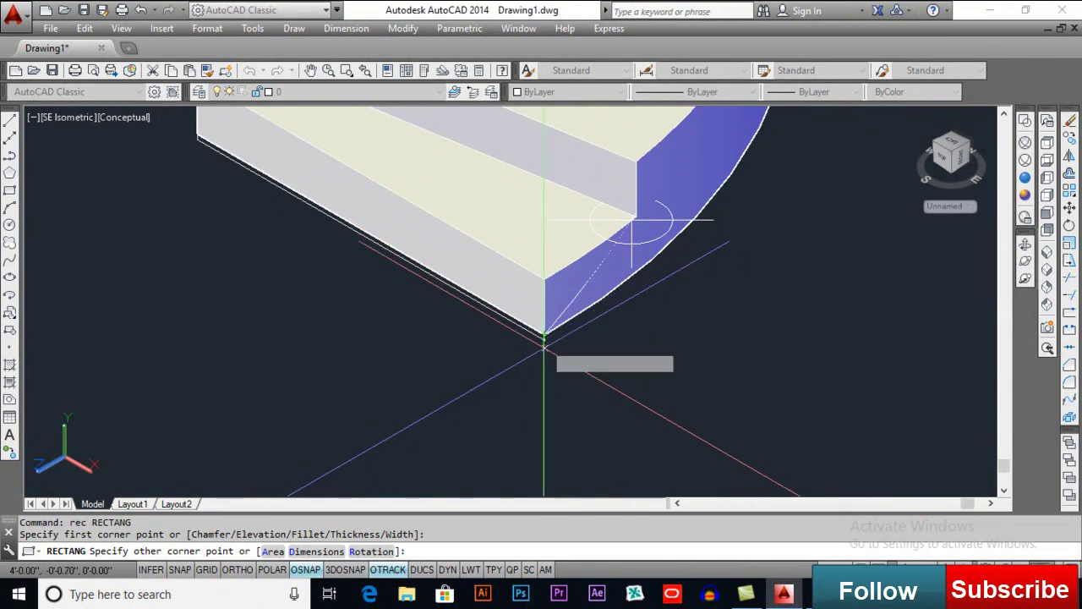
pyautogui.write('7')
pyautogui.press('Return')
pyautogui.click(1025, 123)
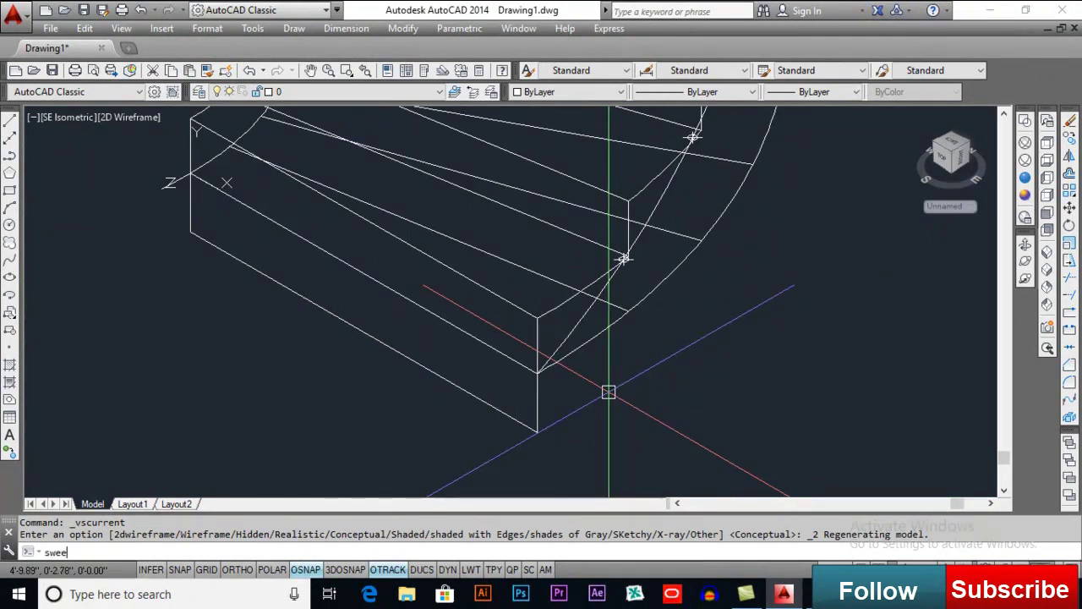
# Step: Sweep the new rectangle along the helix to form the stringer solid
pyautogui.press('Return')
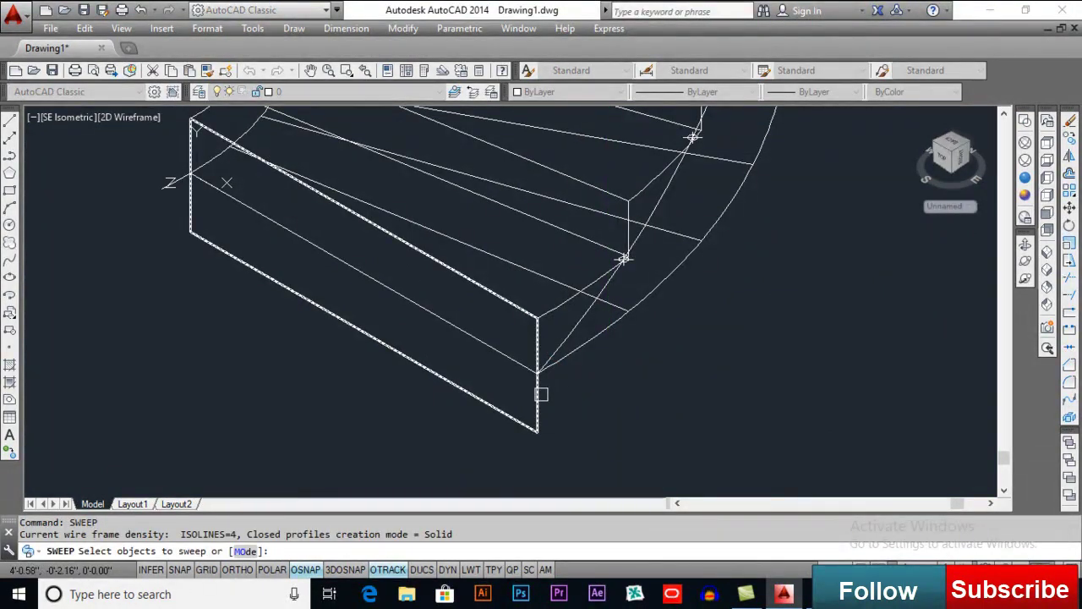
pyautogui.press('Return')
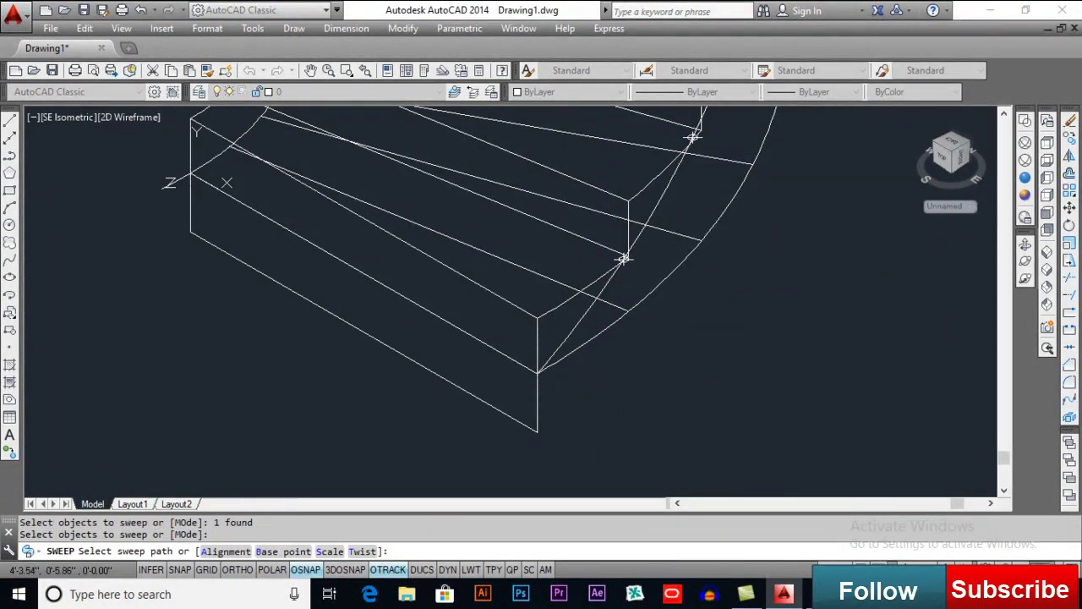
pyautogui.click(562, 343)
pyautogui.scroll(-5, 608, 335)
pyautogui.scroll(4, 607, 345)
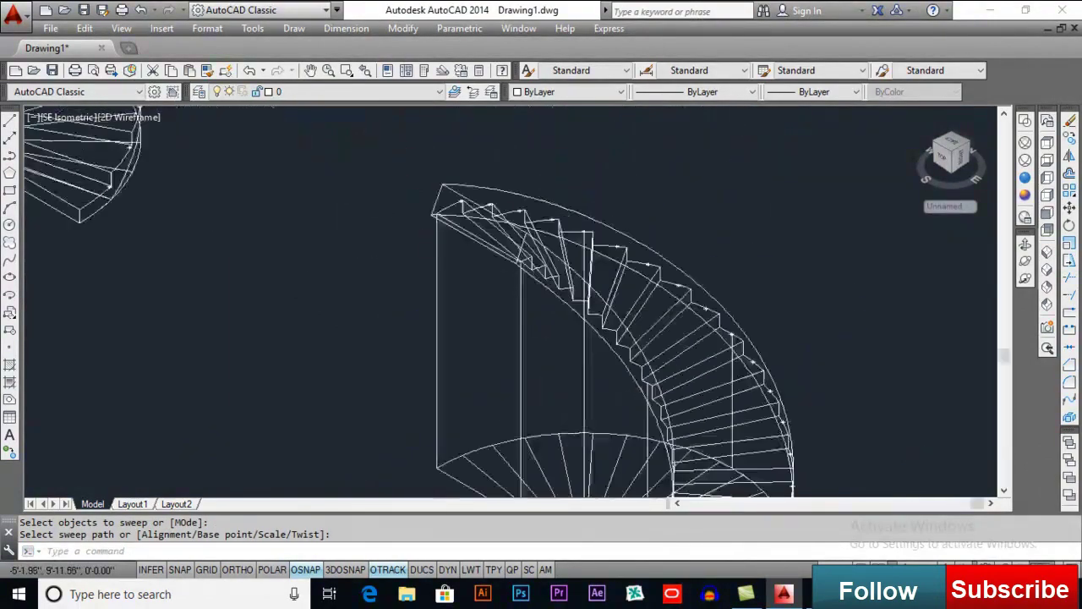
# Step: Intersect the swept stringer with the unioned staircase steps
pyautogui.write('in')
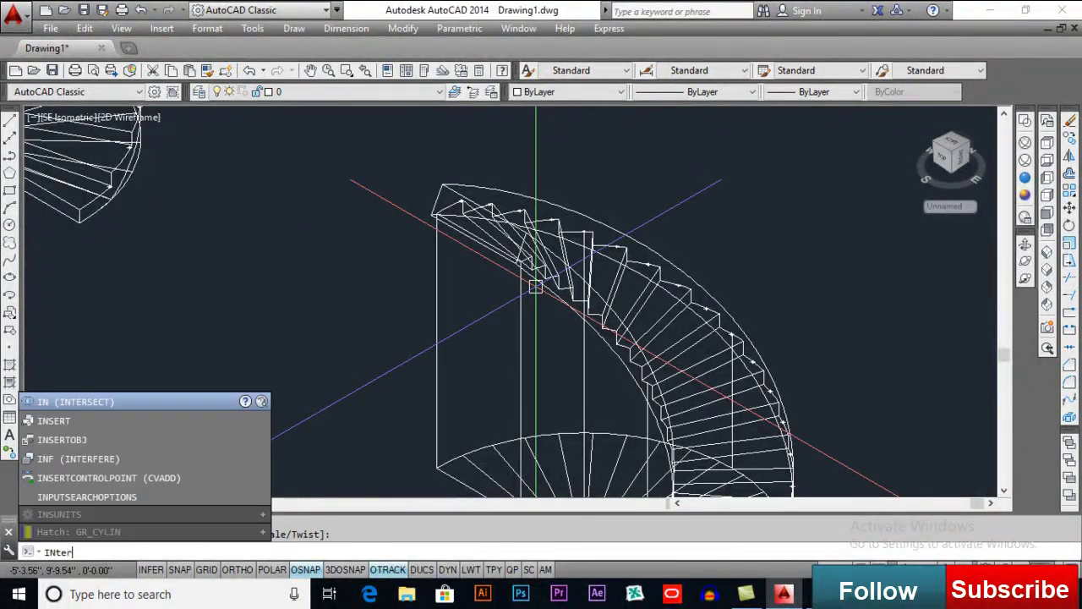
pyautogui.write('ter')
pyautogui.press('Return')
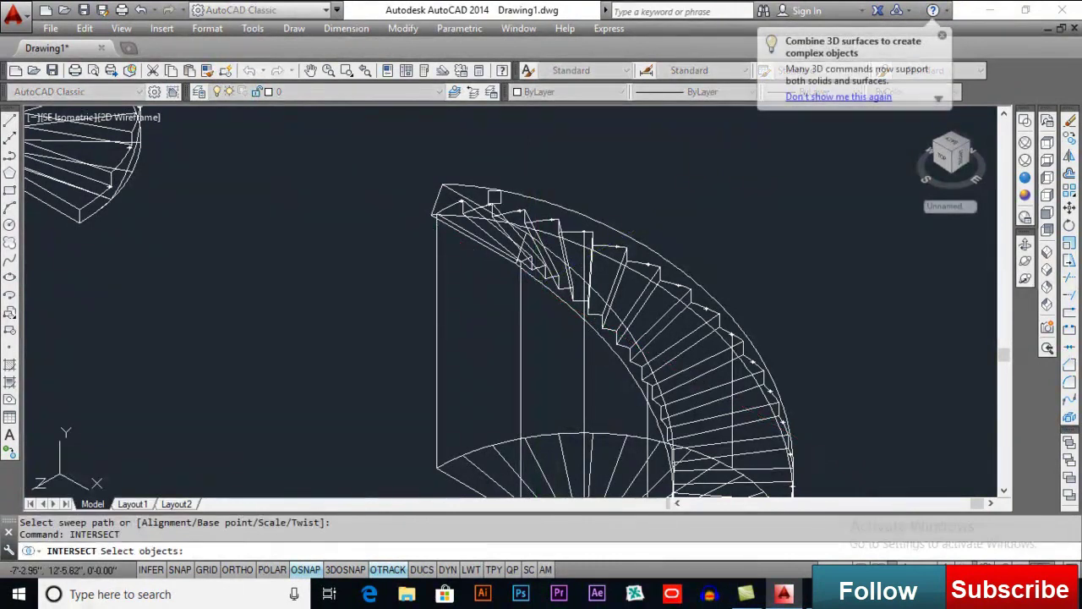
pyautogui.click(440, 258)
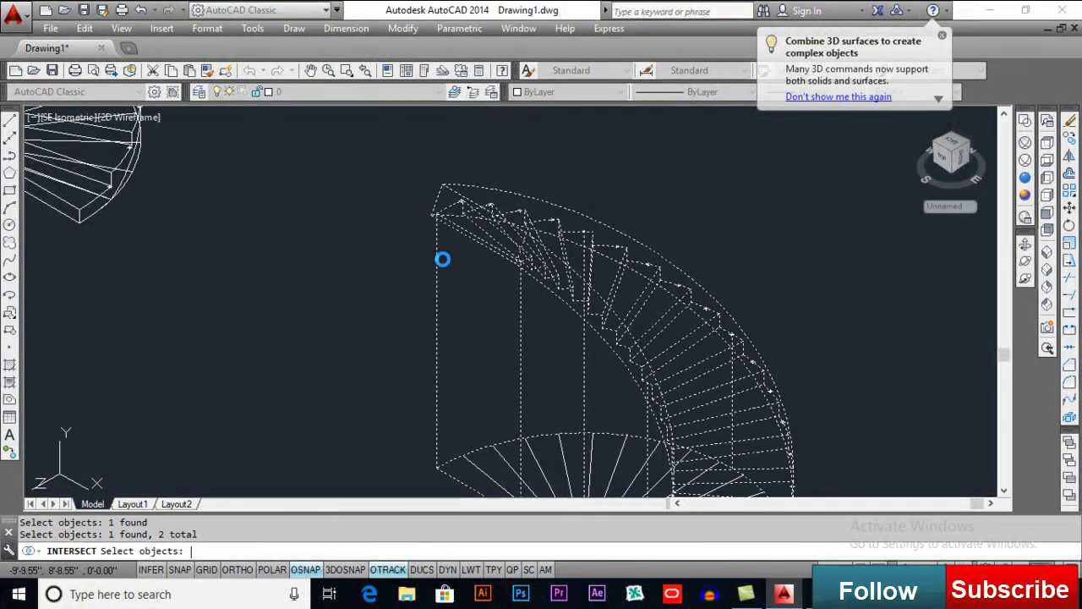
pyautogui.press('Return')
pyautogui.scroll(-5, 443, 253)
# Step: Apply the Conceptual visual style, then orbit and pan until both spiral staircases are framed
pyautogui.scroll(2, 508, 322)
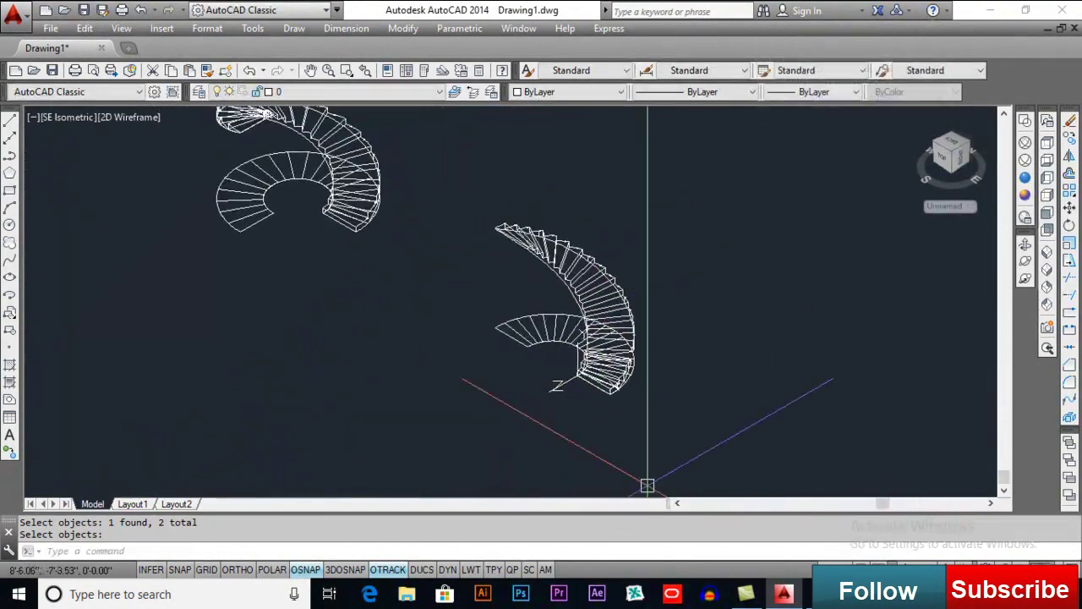
pyautogui.click(1025, 194)
pyautogui.scroll(5, 600, 370)
pyautogui.keyDown('shift'); pyautogui.moveTo(613, 326); pyautogui.dragTo(253, 212, button='middle'); pyautogui.keyUp('shift')
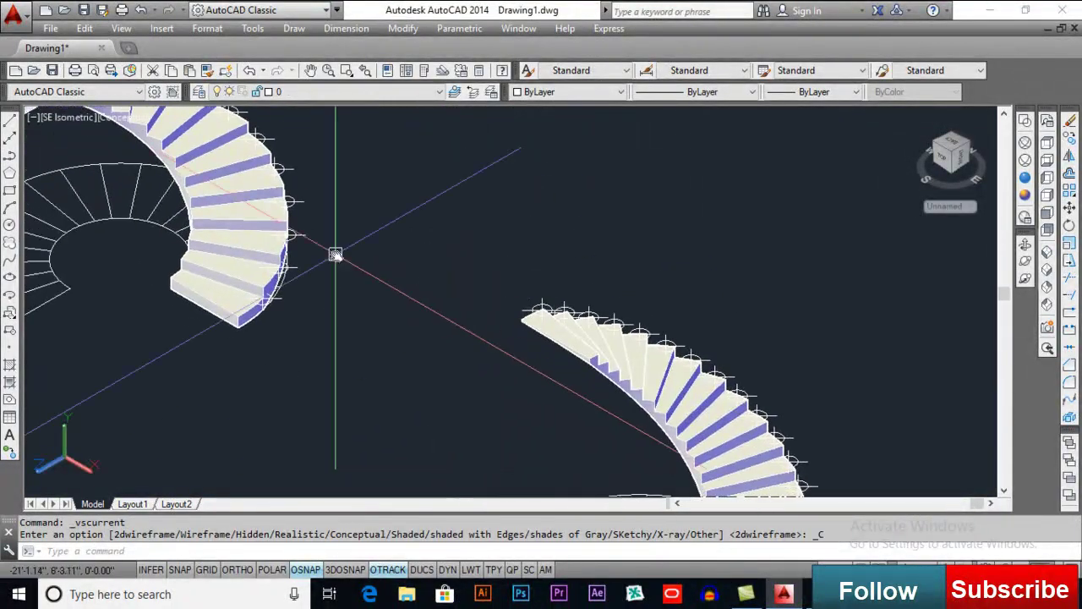
pyautogui.moveTo(367, 273); pyautogui.dragTo(488, 326, button='middle')
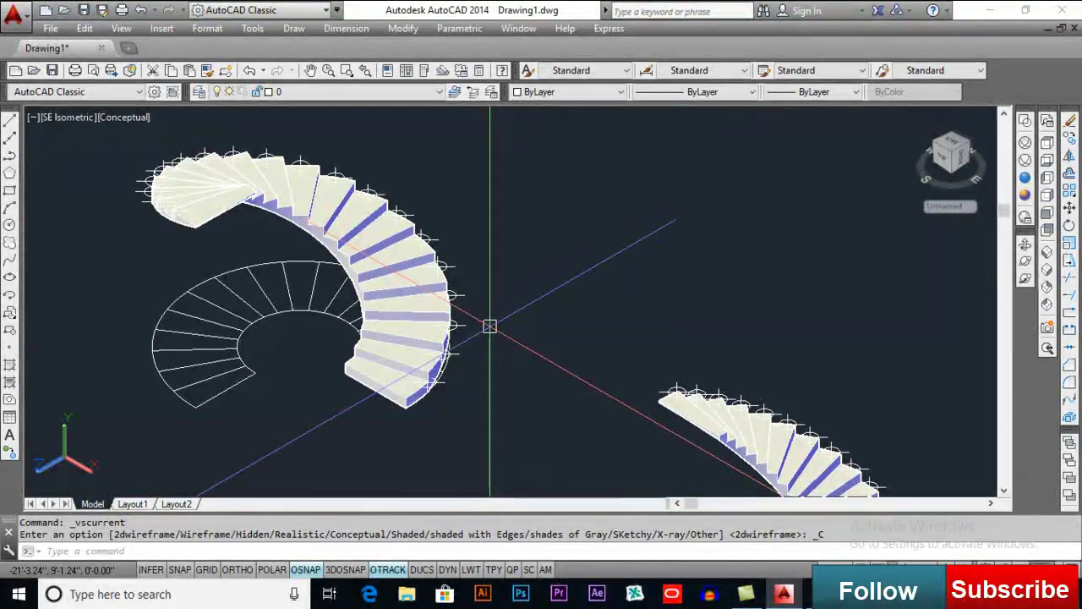
pyautogui.moveTo(495, 323); pyautogui.dragTo(495, 327, button='middle')
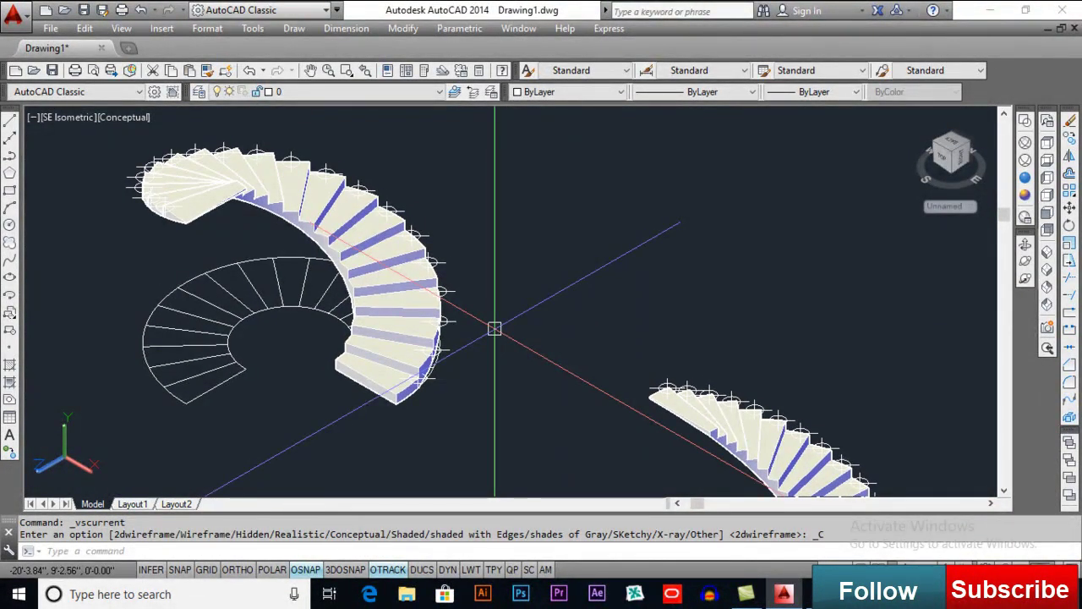